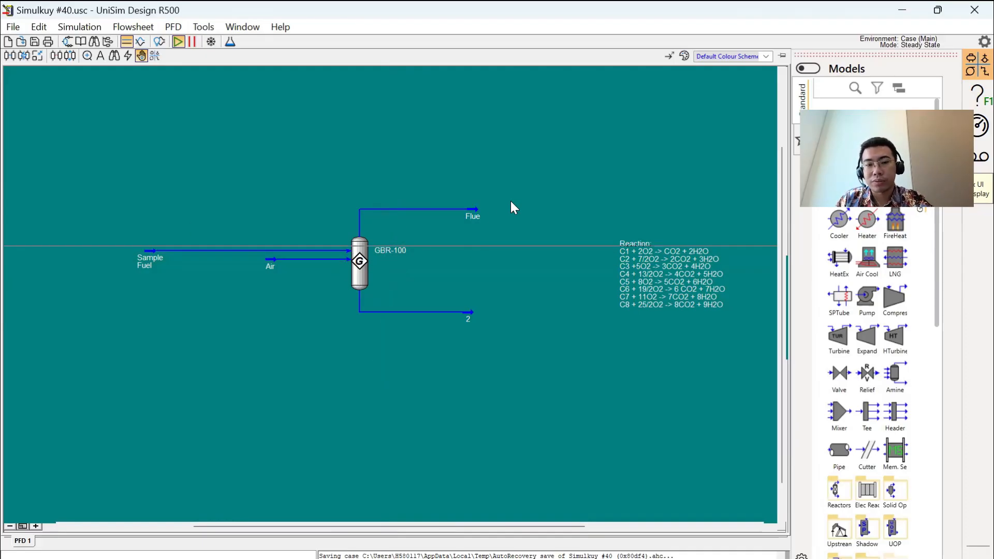
Switch to the PowerPoint slide, examine the percent excess air definition and formula, and return to the UniSim flowsheet.
{"action": "left_click_drag", "start_coordinate": [111, 174], "coordinate": [103, 221]}
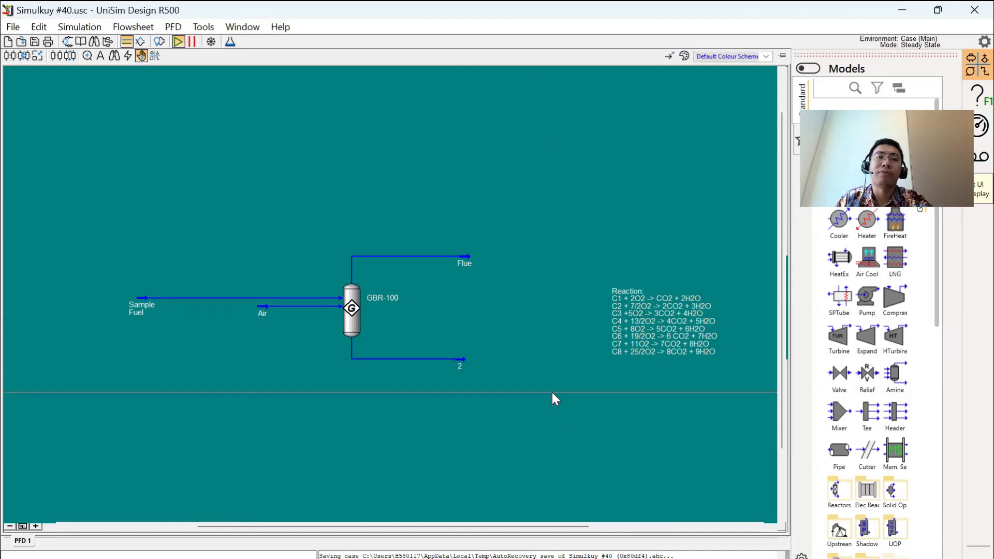
{"action": "left_click", "coordinate": [656, 558]}
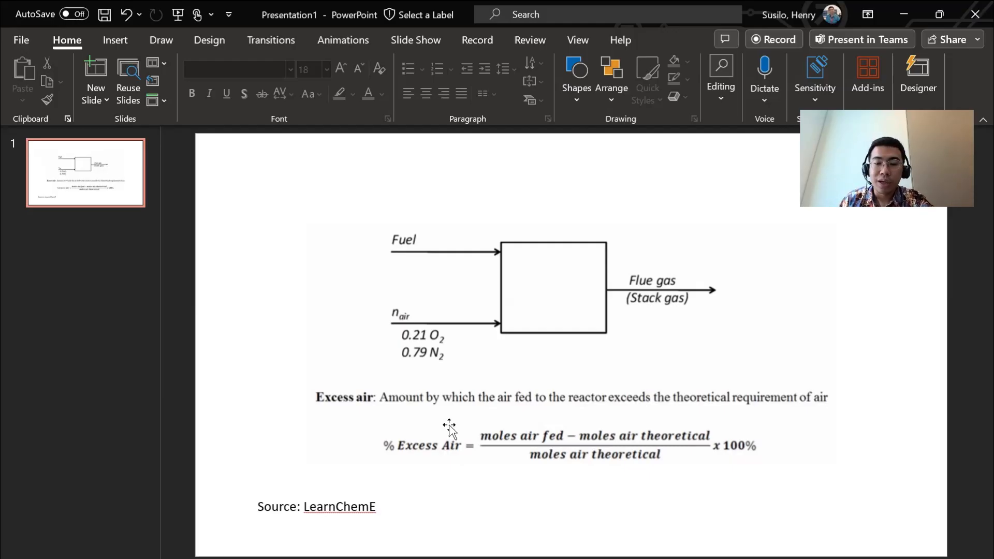
{"action": "left_click", "coordinate": [590, 558]}
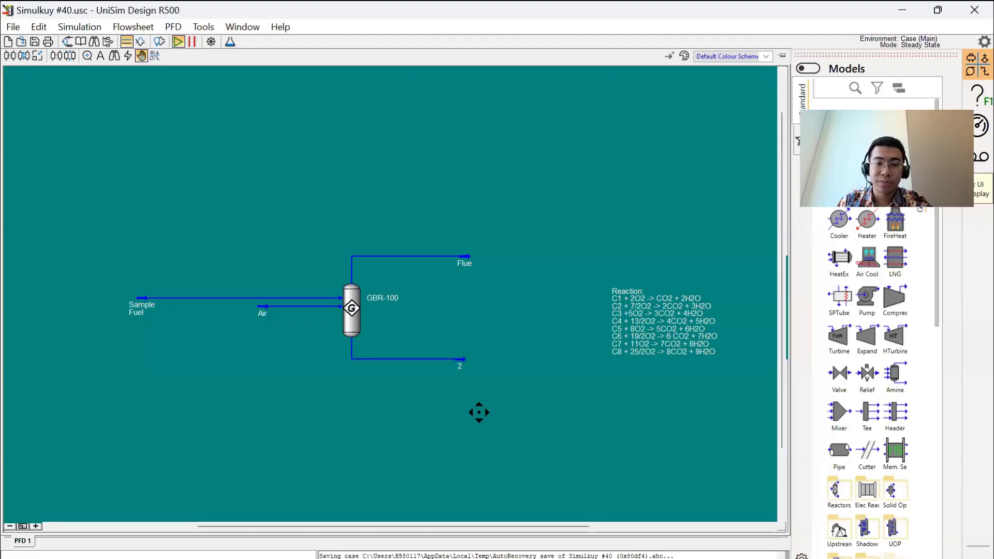
Add a spreadsheet operation to the flowsheet beside reactor GBR-100 and name it "Excess Air Calculation".
{"action": "scroll", "coordinate": [900, 448], "scroll_direction": "down", "scroll_amount": 7}
{"action": "scroll", "coordinate": [898, 445], "scroll_direction": "down", "scroll_amount": 1}
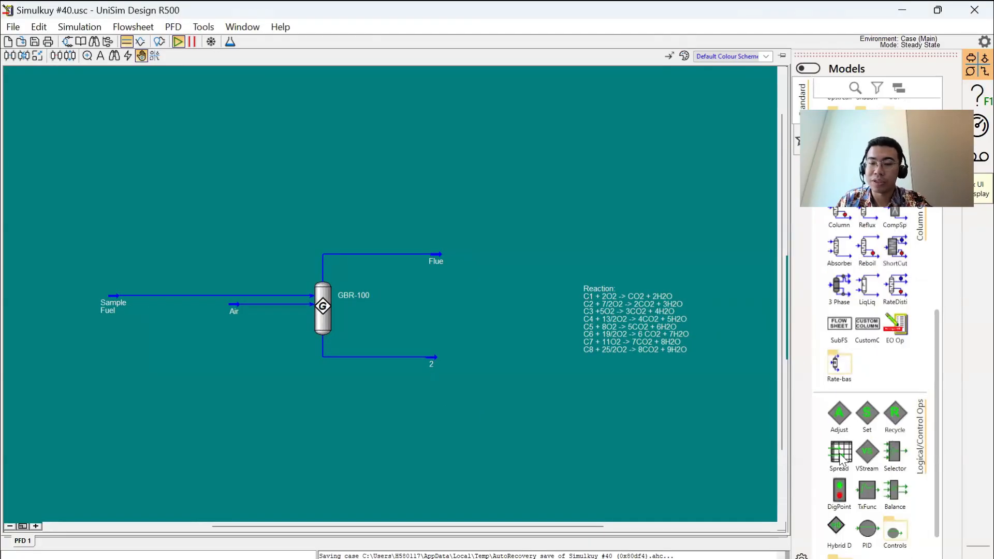
{"action": "left_click", "coordinate": [840, 453]}
{"action": "left_click", "coordinate": [492, 310]}
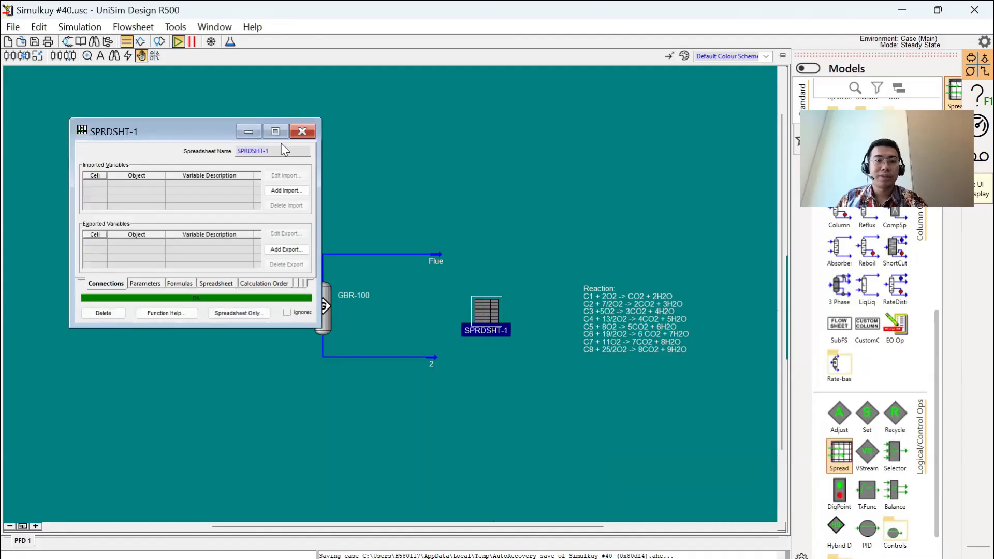
{"action": "left_click", "coordinate": [278, 151]}
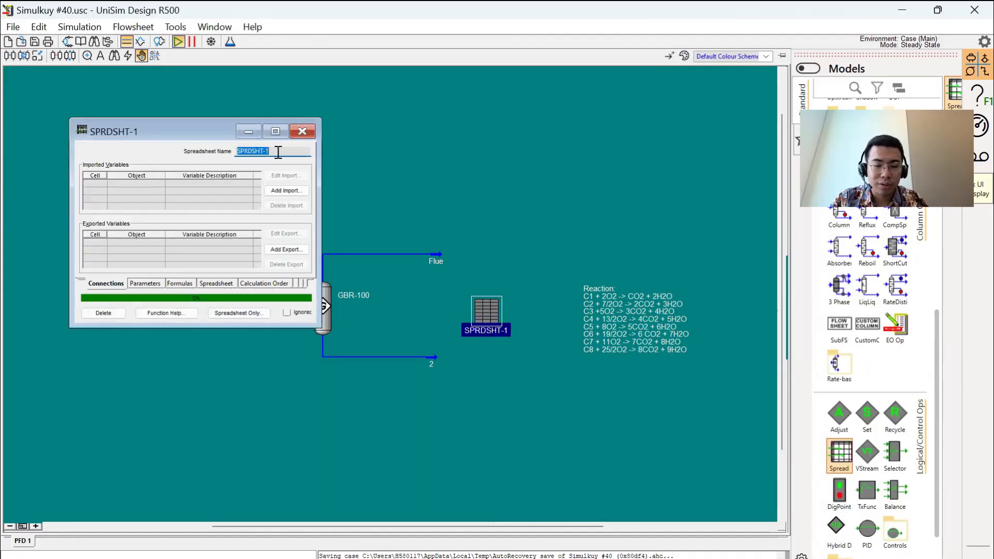
{"action": "type", "text": "Exce"}
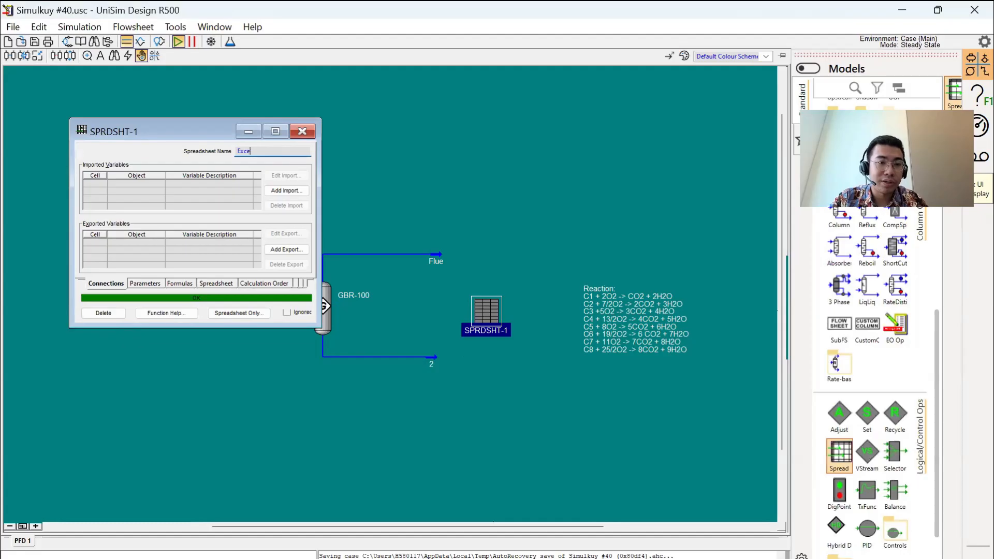
{"action": "type", "text": "ss Air Calculation"}
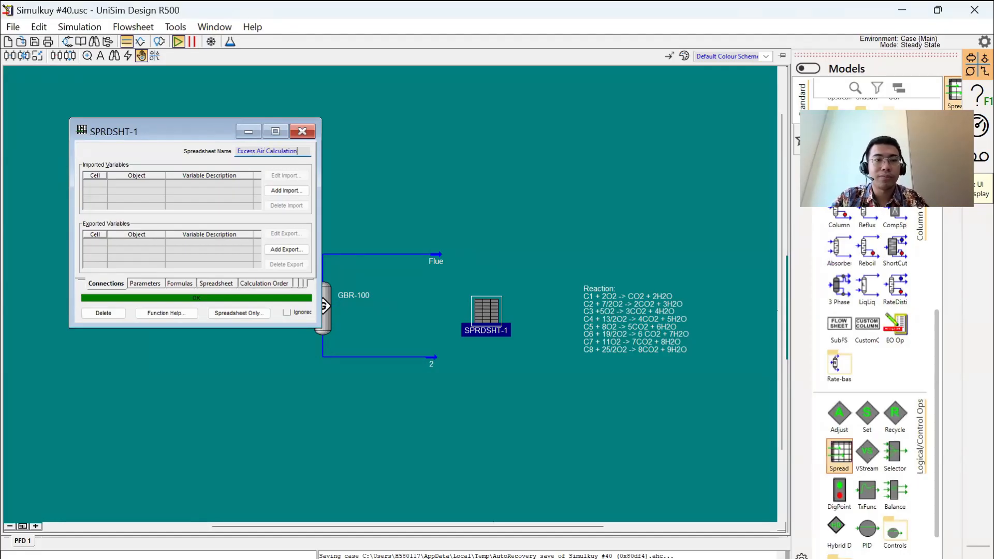
{"action": "key", "text": "Return"}
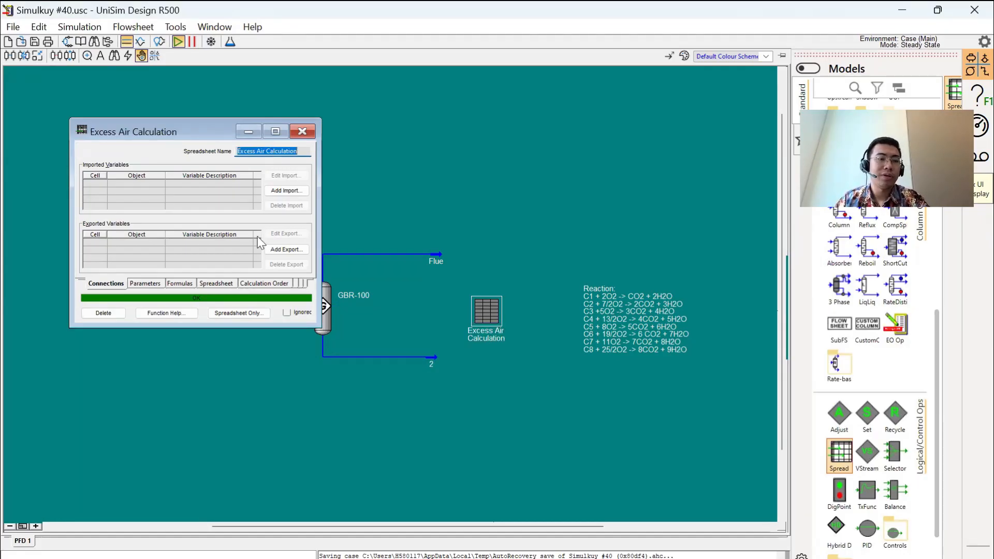
Show the cell grid of the Excess Air Calculation spreadsheet and enter the heading "Component" in cell A1.
{"action": "left_click", "coordinate": [226, 283]}
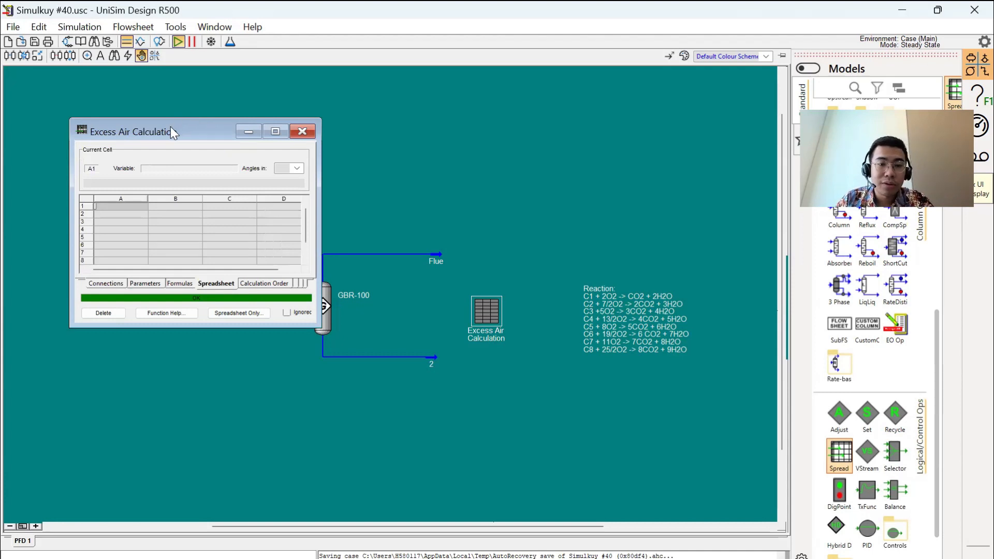
{"action": "left_click_drag", "start_coordinate": [170, 126], "coordinate": [631, 116]}
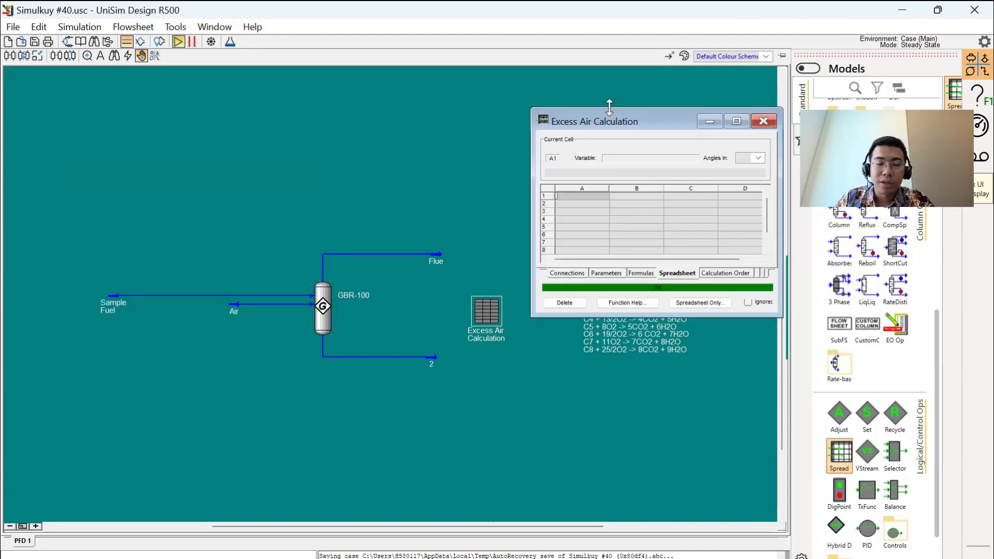
{"action": "left_click", "coordinate": [576, 195]}
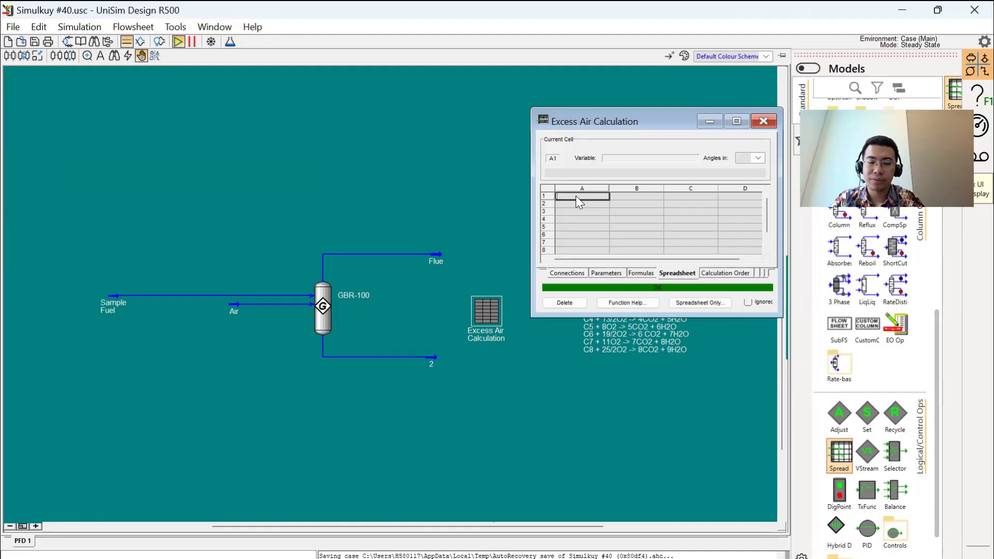
{"action": "type", "text": "Component"}
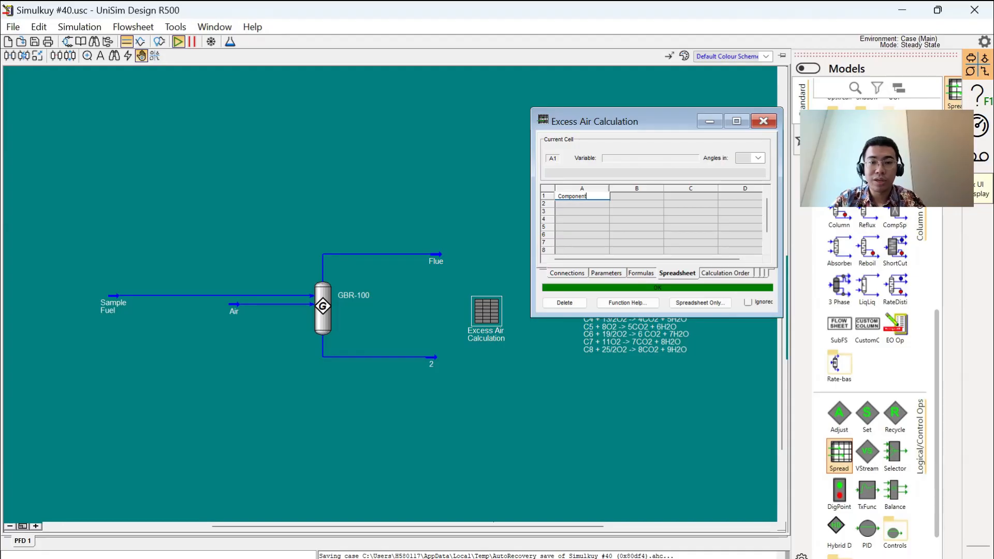
{"action": "key", "text": "Return"}
Enter the headings "Mole of Comp at Feed" in B1 and "Theoretical Air" in C1, widening column B to fit its text.
{"action": "left_click", "coordinate": [626, 198]}
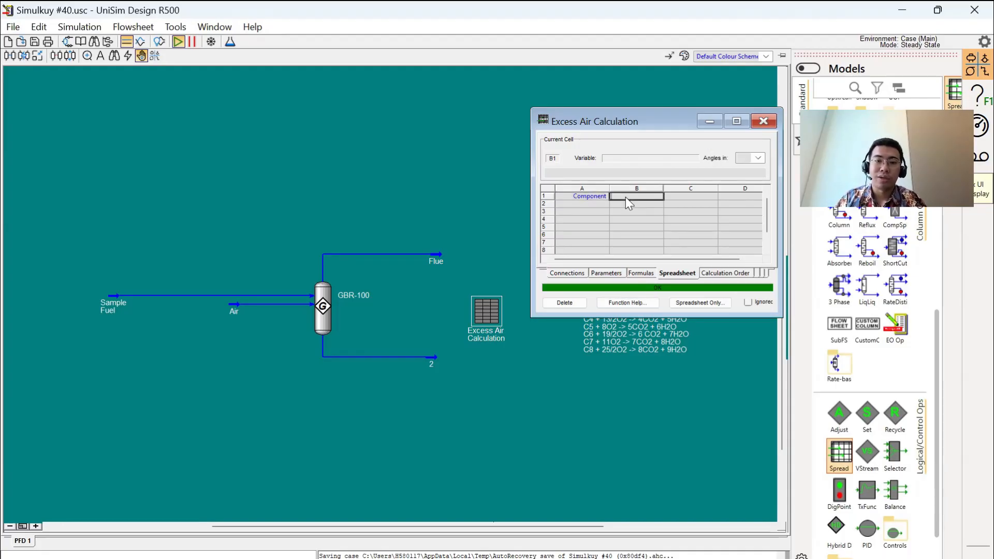
{"action": "type", "text": "Mo"}
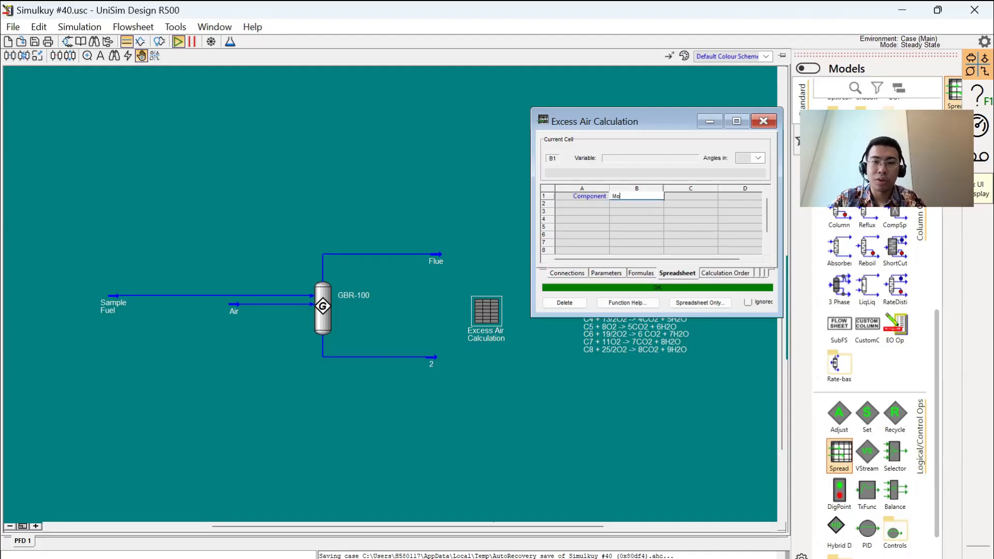
{"action": "type", "text": "le of Comp at Feed"}
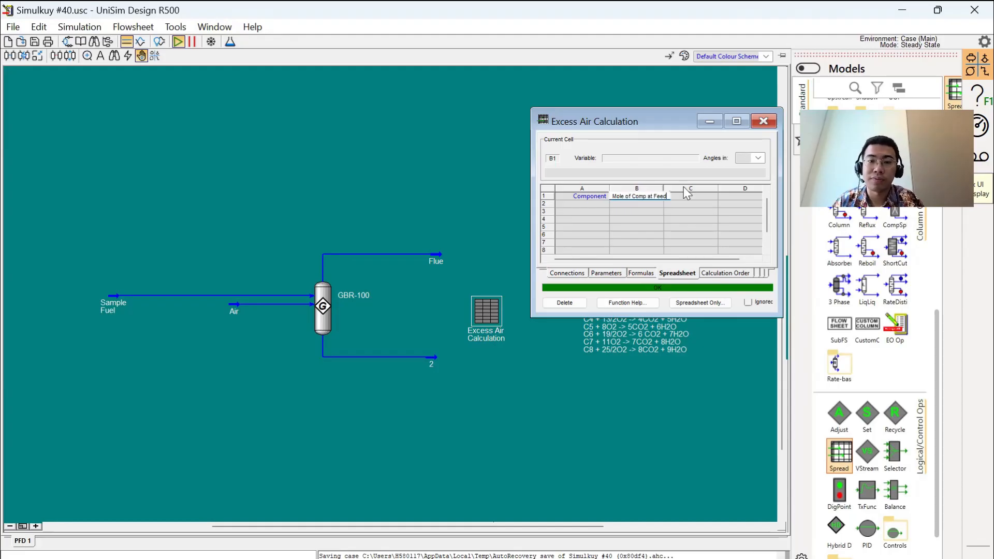
{"action": "key", "text": "Return"}
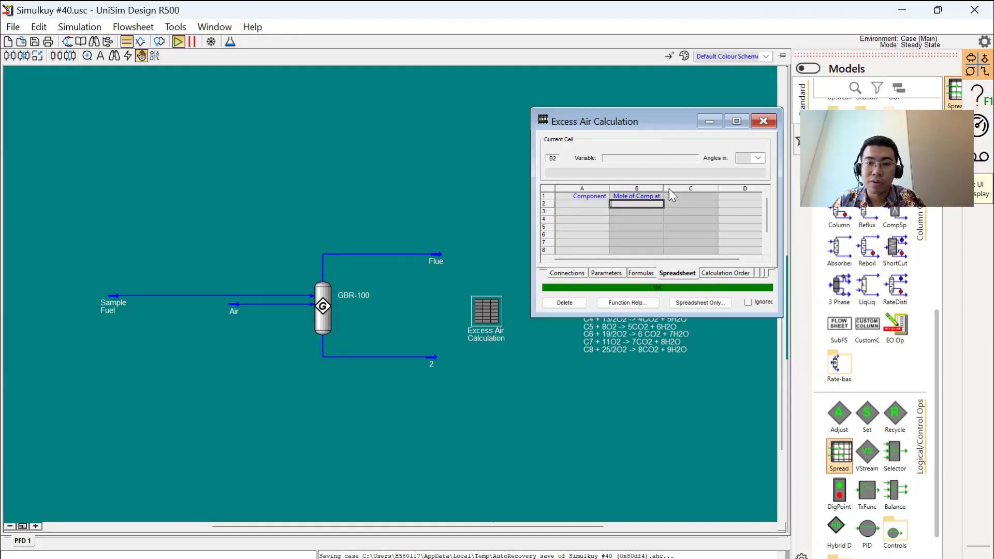
{"action": "left_click_drag", "start_coordinate": [663, 187], "coordinate": [687, 187]}
{"action": "left_click", "coordinate": [715, 198]}
{"action": "type", "text": "Theoretica"}
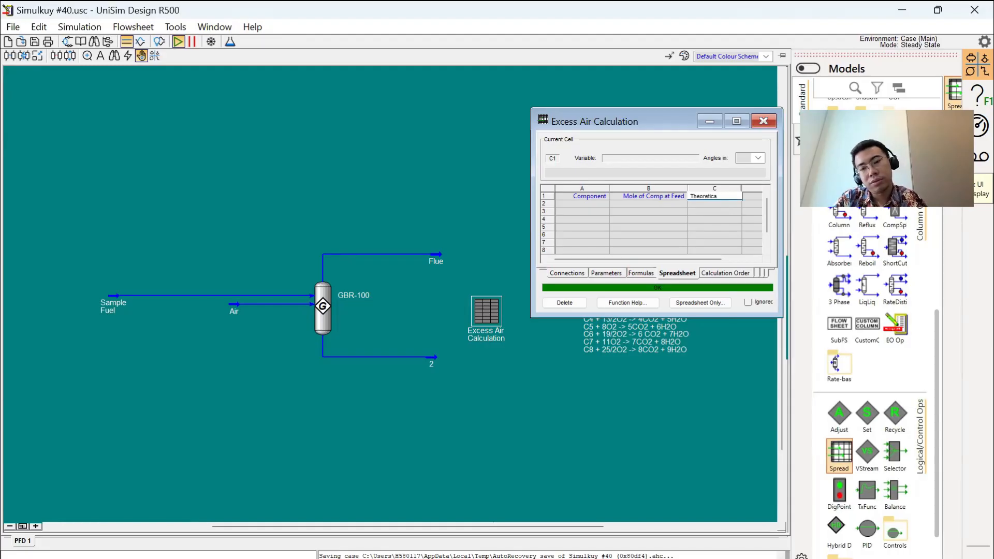
{"action": "type", "text": "l Air"}
{"action": "left_click", "coordinate": [716, 203]}
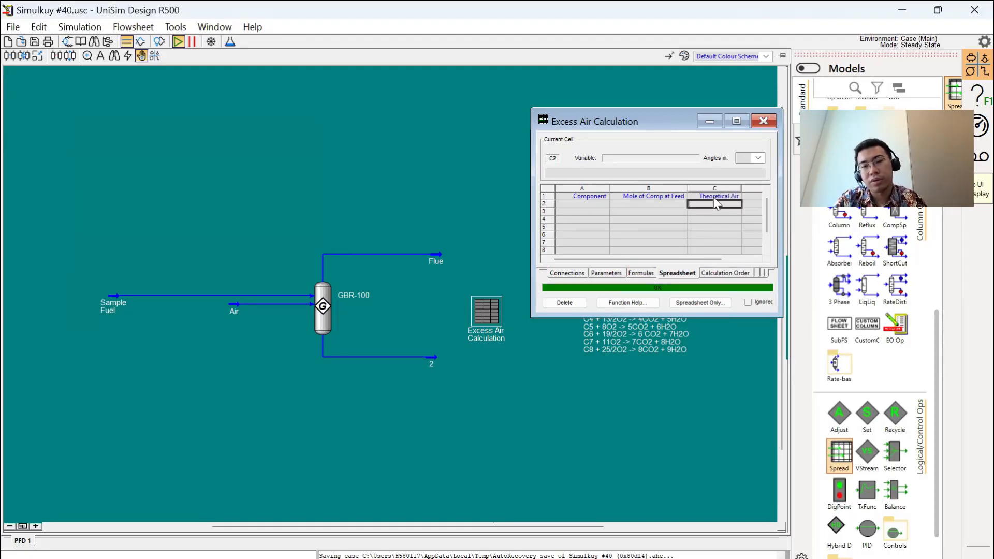
List the components C1, C2 and C3 in cells A2 to A4 of the spreadsheet.
{"action": "left_click", "coordinate": [565, 201]}
{"action": "type", "text": "C1"}
{"action": "key", "text": "Return"}
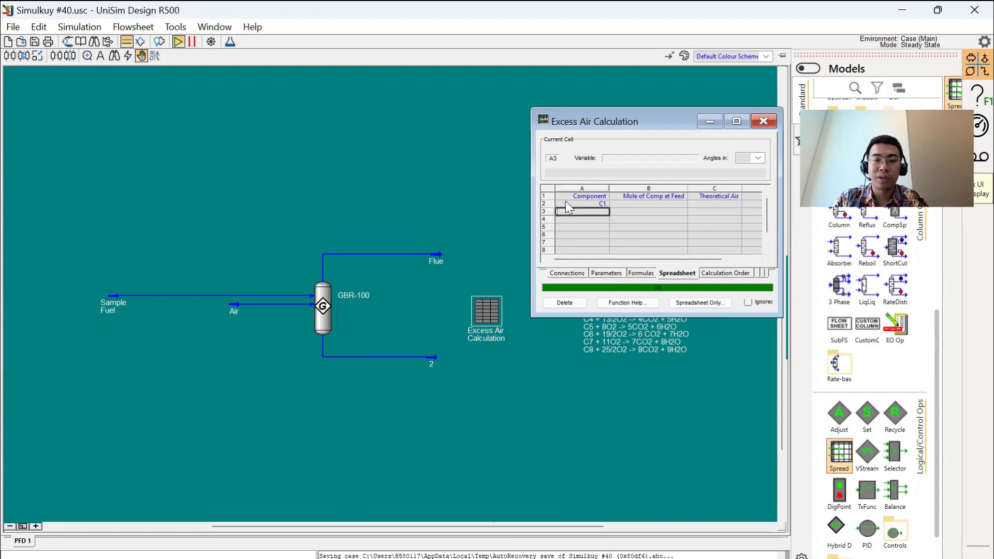
{"action": "type", "text": "C2"}
{"action": "key", "text": "Return"}
{"action": "type", "text": "C4"}
{"action": "key", "text": "Return"}
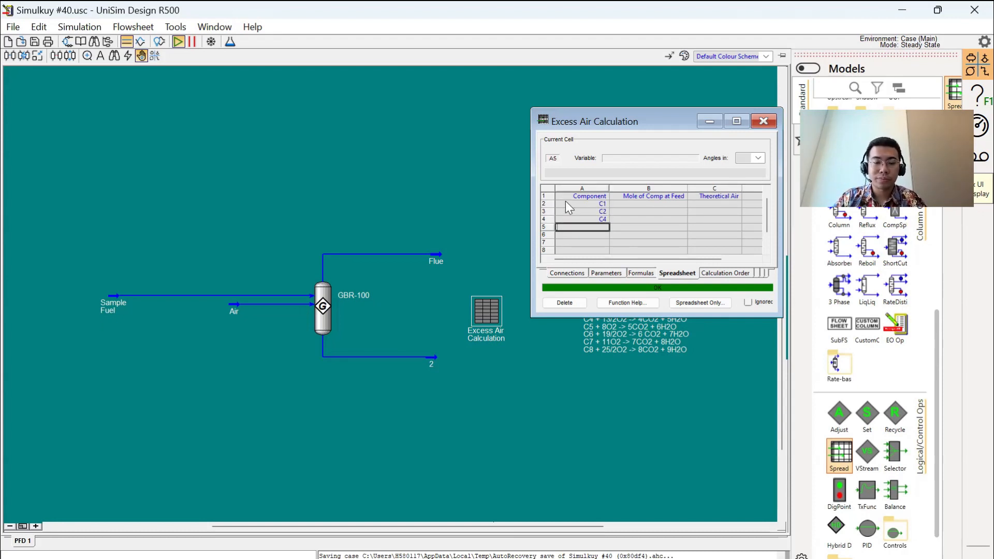
{"action": "key", "text": "Up"}
{"action": "type", "text": "C3"}
{"action": "key", "text": "Return"}
Continue the component list with iC4, nC4, iC5 and nC5 in cells A5 to A8.
{"action": "type", "text": "iC4"}
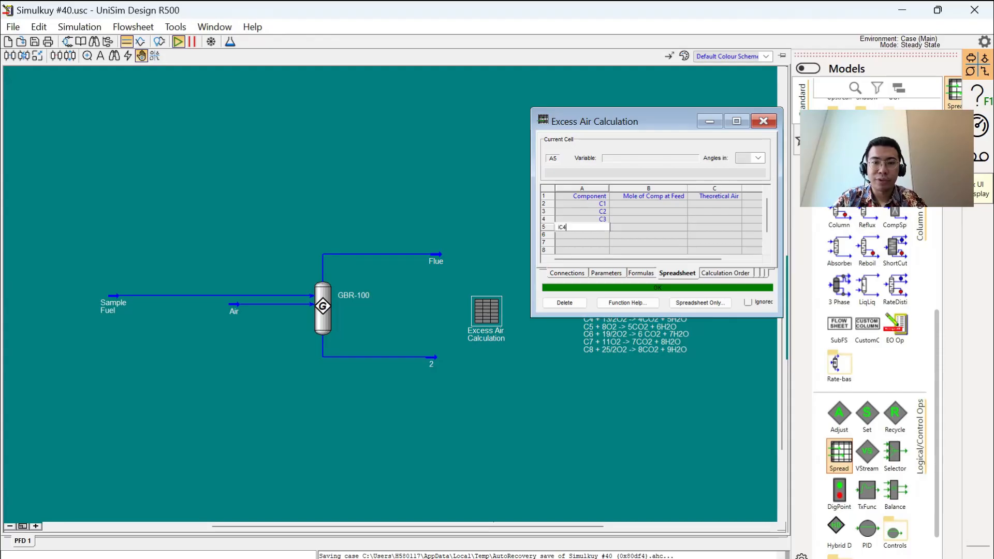
{"action": "key", "text": "Return"}
{"action": "type", "text": "nC4"}
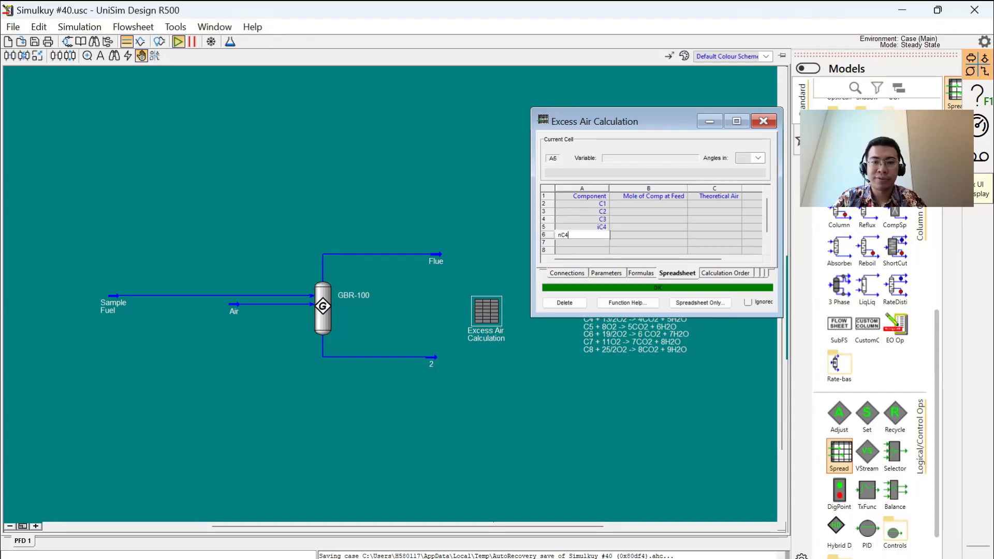
{"action": "key", "text": "Return"}
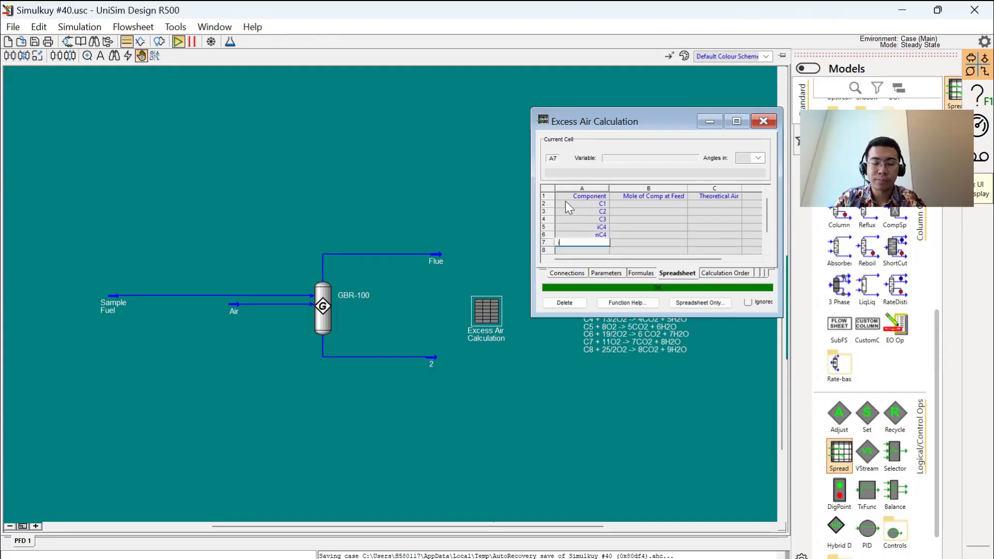
{"action": "type", "text": "iC5"}
{"action": "key", "text": "Return"}
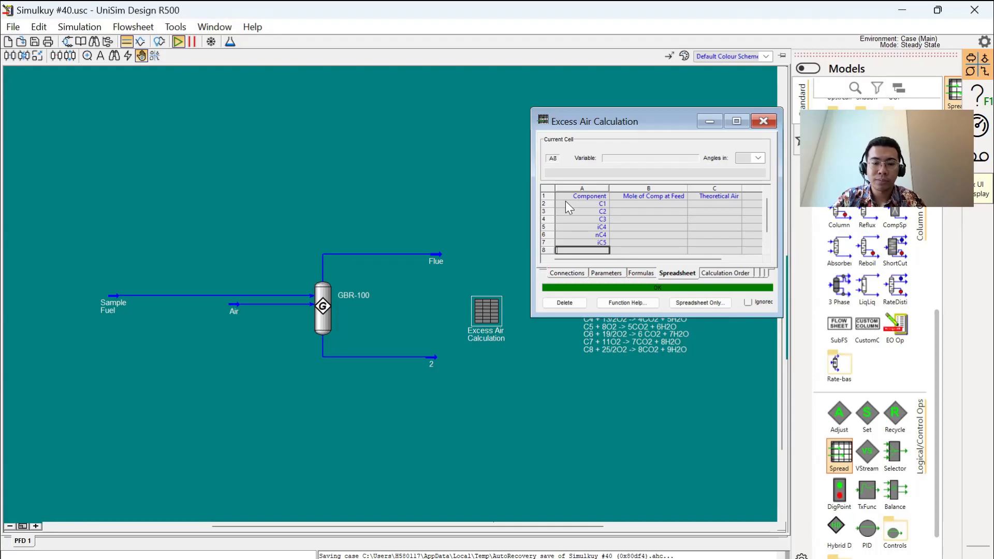
{"action": "type", "text": "nC5"}
{"action": "key", "text": "Return"}
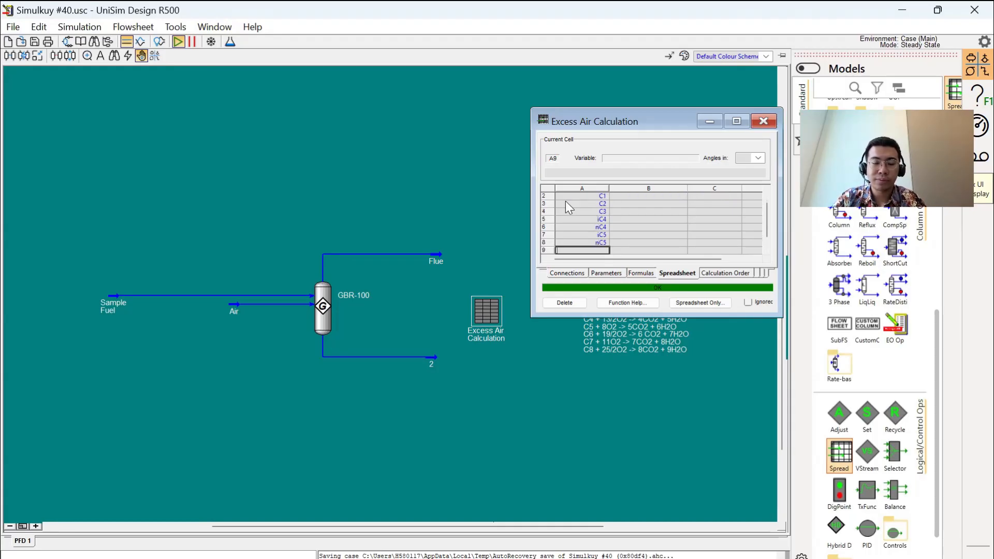
Complete the component list with nC6, nC7 and nC8 in cells A9 to A11.
{"action": "type", "text": "nC6"}
{"action": "key", "text": "Return"}
{"action": "type", "text": "n"}
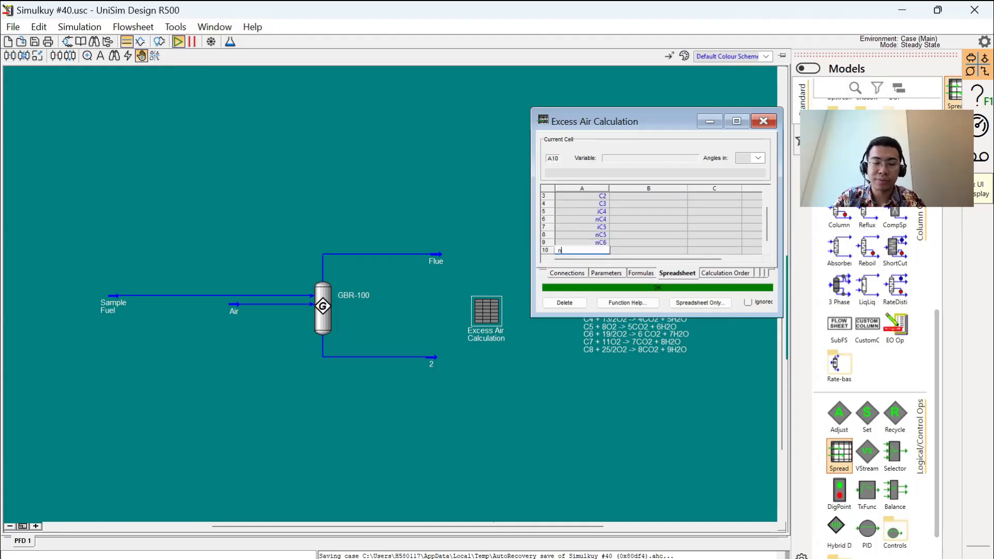
{"action": "type", "text": "C7"}
{"action": "key", "text": "Return"}
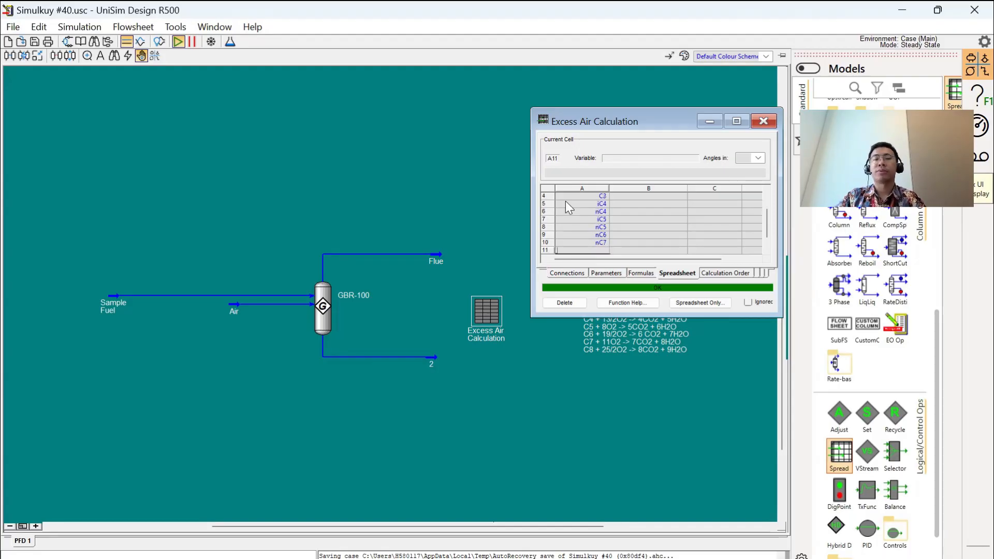
{"action": "type", "text": "nC8"}
{"action": "key", "text": "Return"}
{"action": "left_click", "coordinate": [546, 251]}
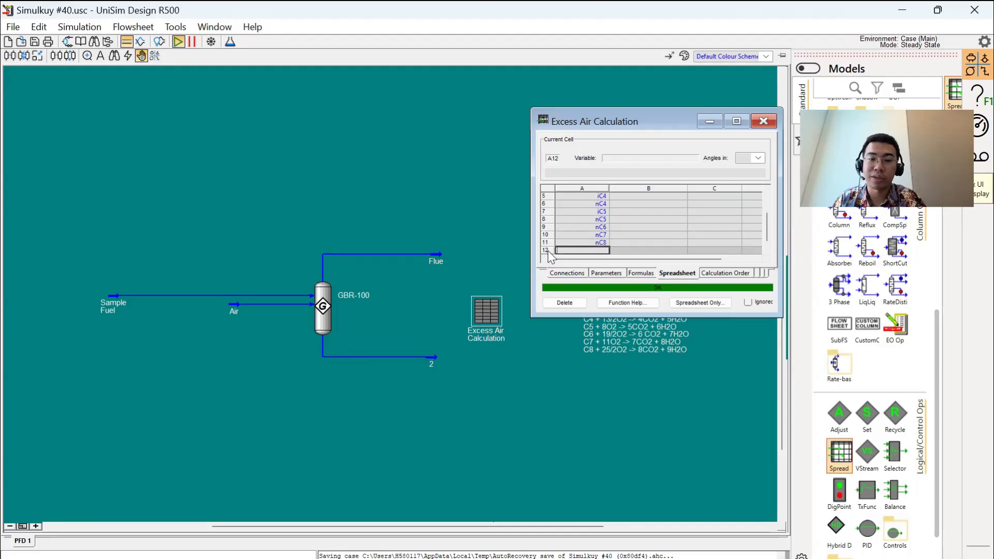
{"action": "right_click", "coordinate": [547, 251]}
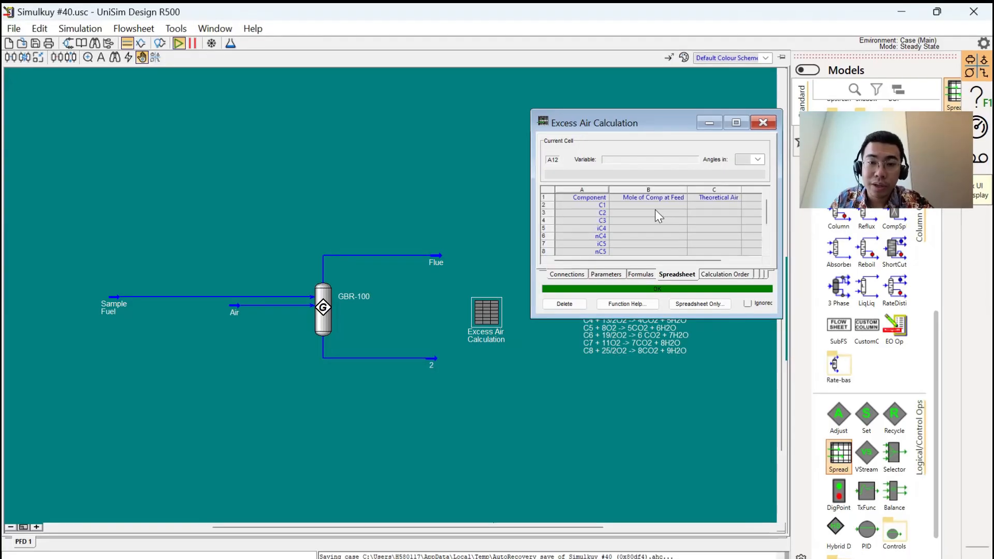
Select cell B2 and move the spreadsheet window aside to examine the combustion reactions listed on the flowsheet.
{"action": "left_click", "coordinate": [654, 210]}
{"action": "left_click", "coordinate": [650, 205]}
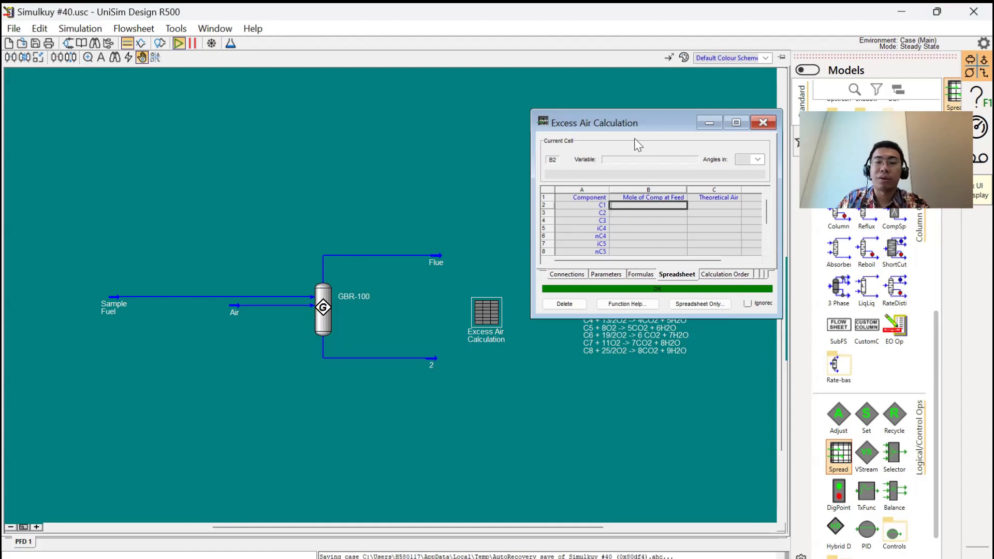
{"action": "left_click_drag", "start_coordinate": [626, 130], "coordinate": [544, 123]}
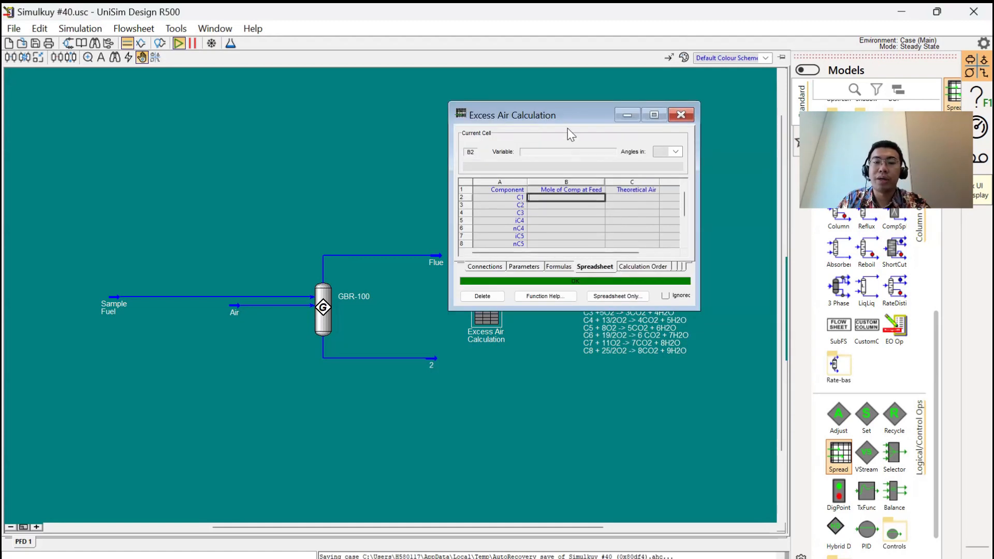
{"action": "left_click_drag", "start_coordinate": [330, 125], "coordinate": [331, 126]}
{"action": "left_click", "coordinate": [647, 318]}
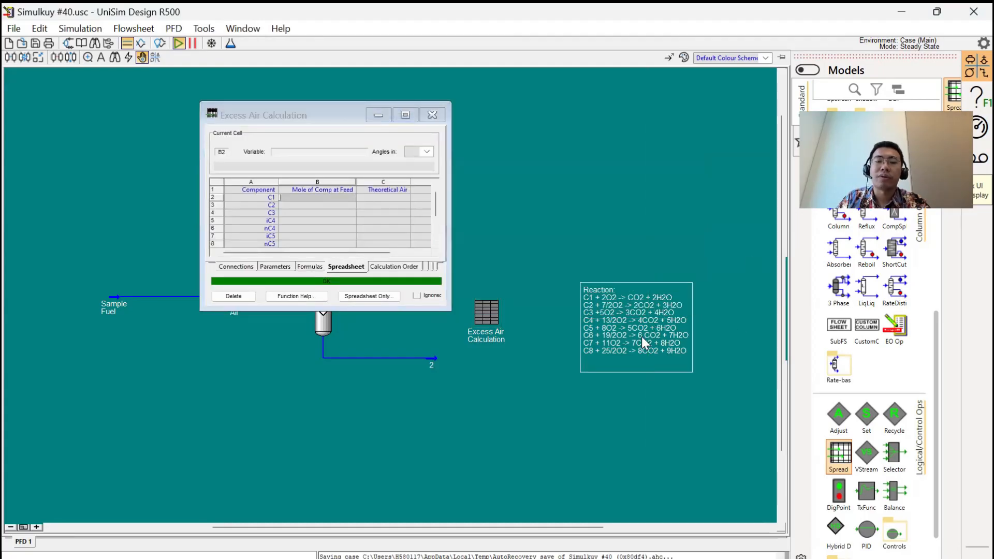
{"action": "left_click", "coordinate": [641, 336]}
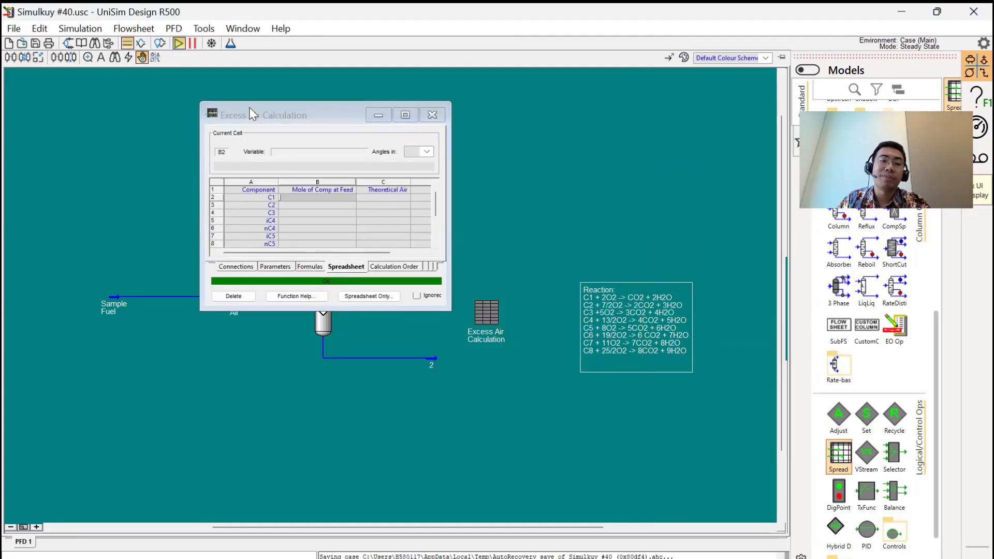
Open the Sample Fuel stream's composition, set its basis to Mole Flows and enlarge the window to show all components.
{"action": "double_click", "coordinate": [133, 293]}
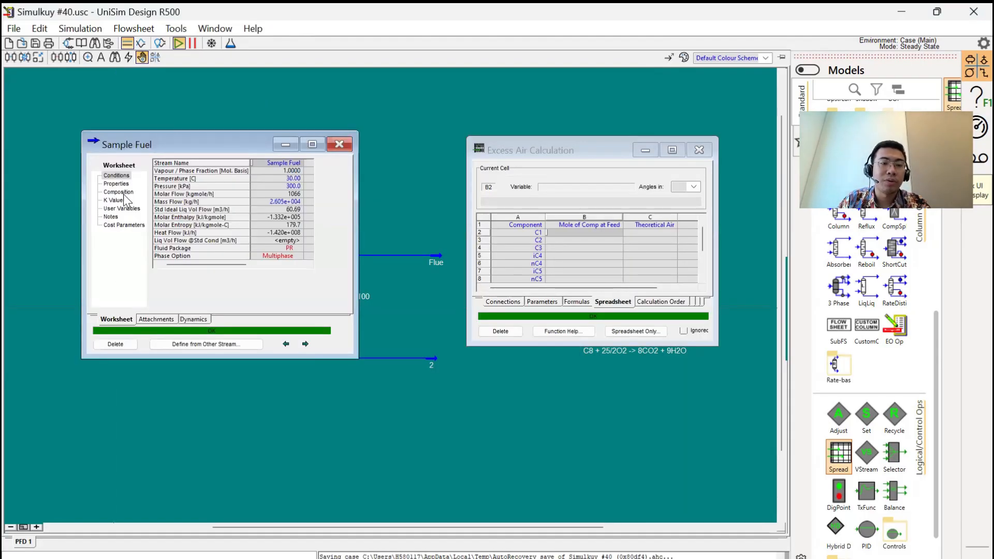
{"action": "left_click", "coordinate": [123, 192]}
{"action": "left_click", "coordinate": [287, 275]}
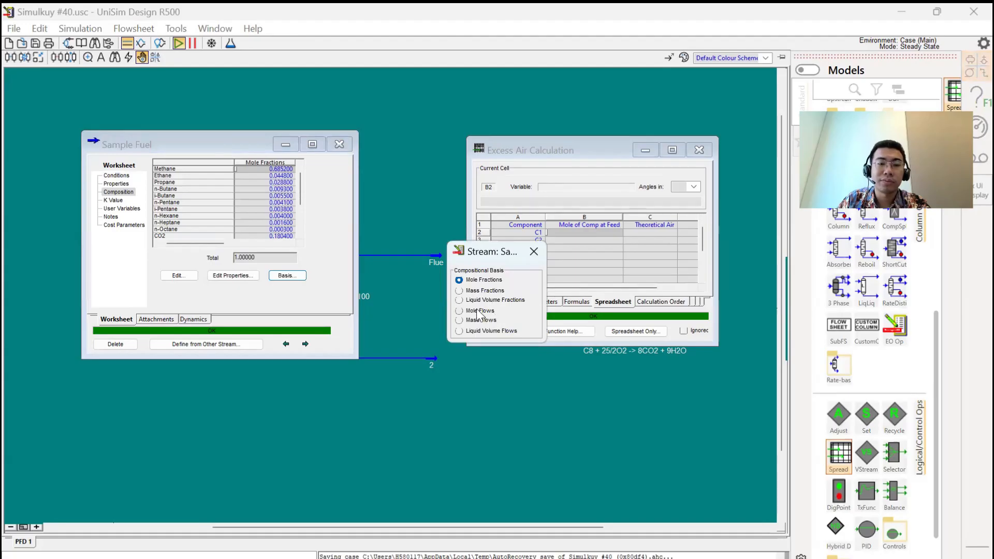
{"action": "left_click", "coordinate": [478, 310]}
{"action": "left_click", "coordinate": [536, 252]}
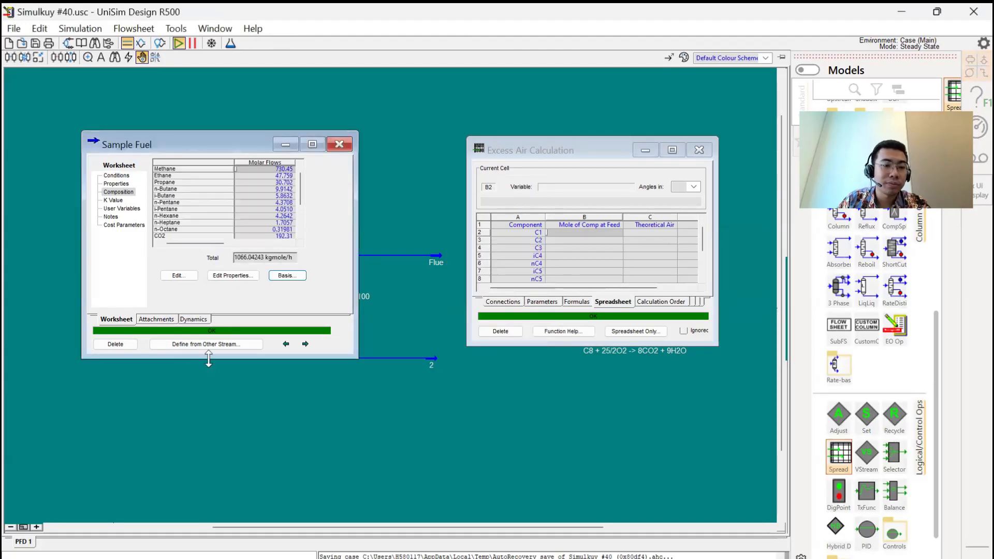
{"action": "left_click_drag", "start_coordinate": [208, 357], "coordinate": [208, 419]}
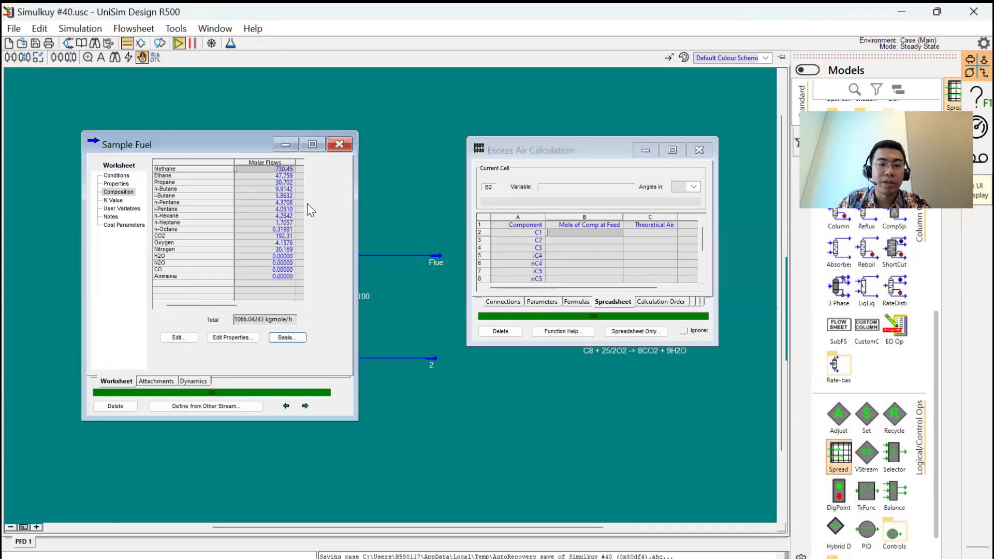
Import the methane molar flow from the Sample Fuel composition into spreadsheet cell B2.
{"action": "left_click", "coordinate": [275, 170]}
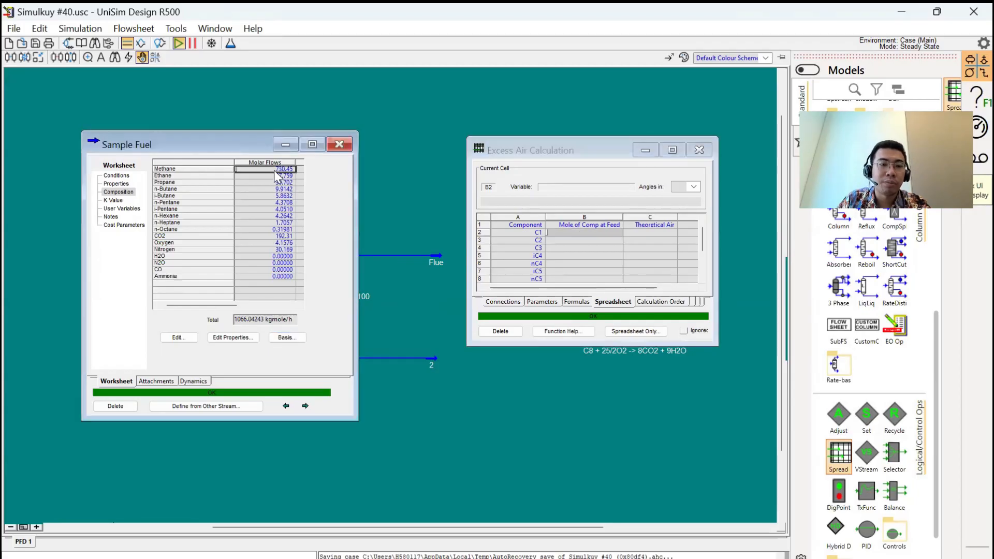
{"action": "right_click", "coordinate": [273, 169]}
{"action": "left_click", "coordinate": [274, 229]}
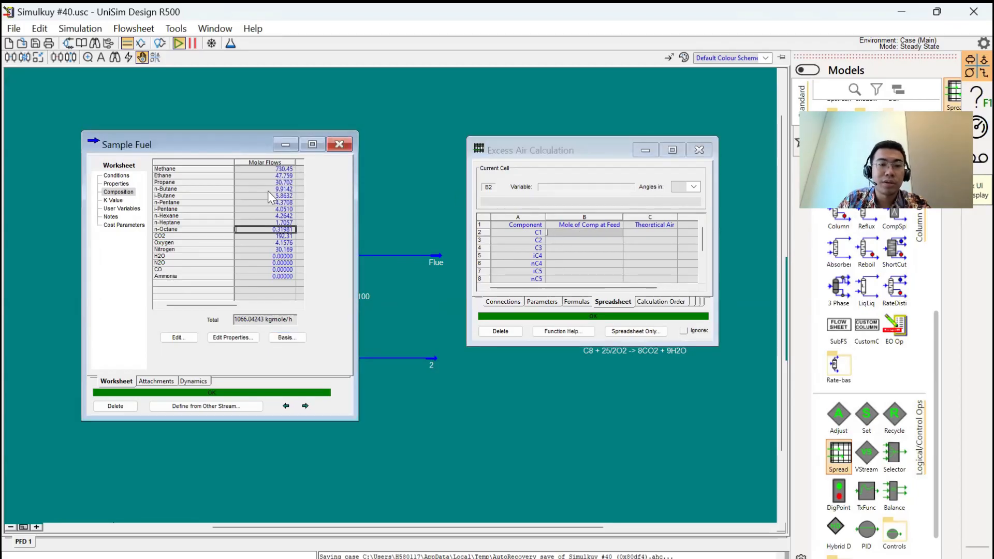
{"action": "left_click", "coordinate": [275, 171]}
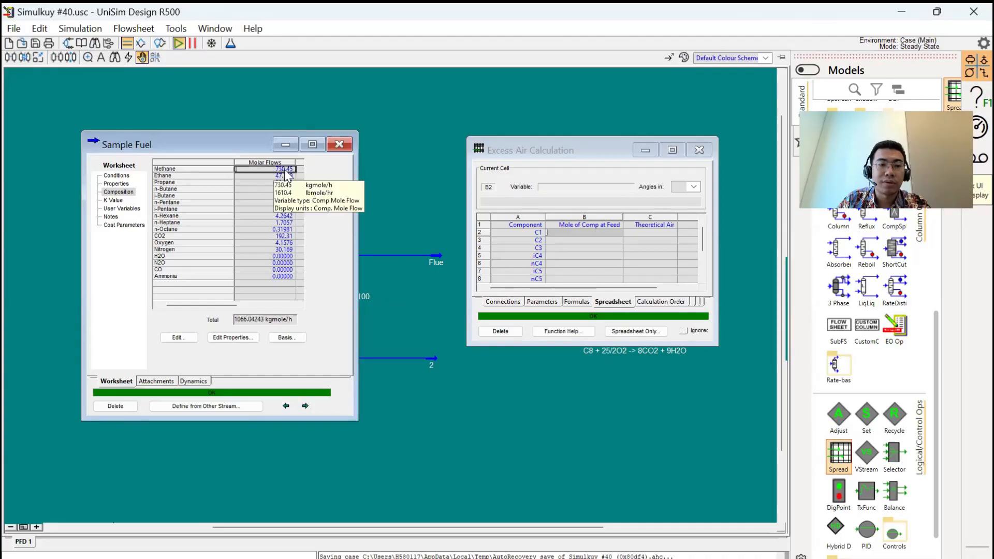
{"action": "right_click", "coordinate": [289, 172]}
{"action": "left_click", "coordinate": [275, 169]}
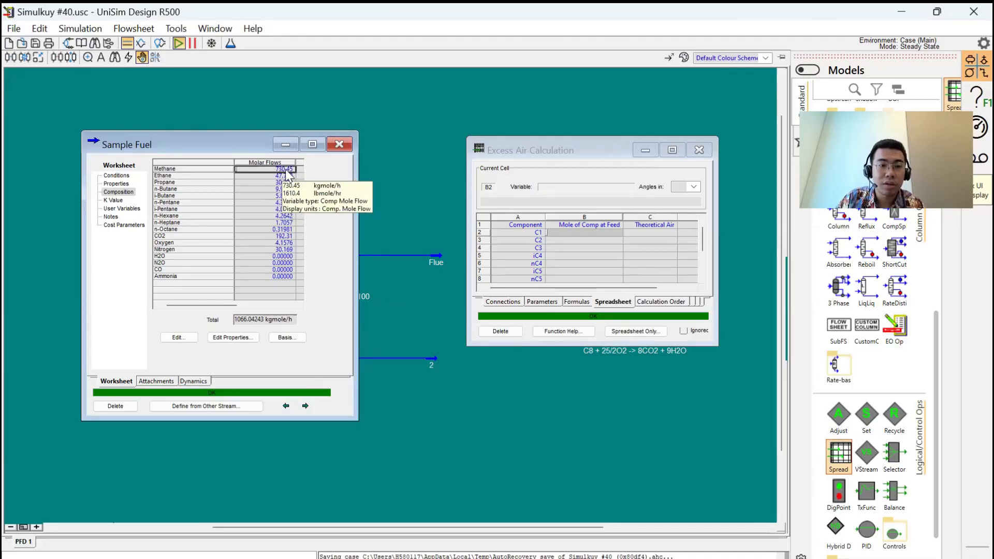
{"action": "left_click_drag", "start_coordinate": [350, 156], "coordinate": [582, 234]}
Import the ethane and propane molar flows from Sample Fuel into spreadsheet cells B3 and B4.
{"action": "left_click", "coordinate": [278, 175]}
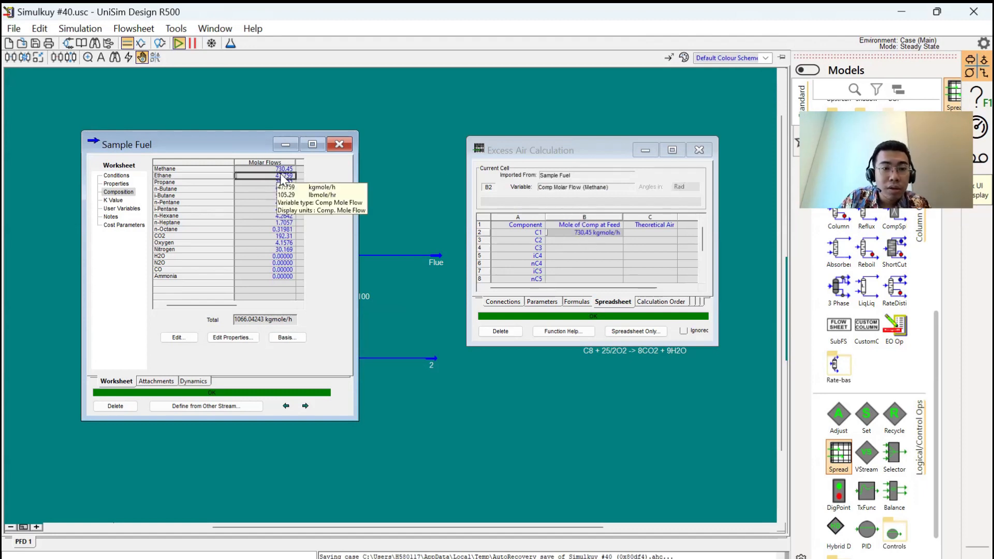
{"action": "left_click_drag", "start_coordinate": [286, 176], "coordinate": [584, 241]}
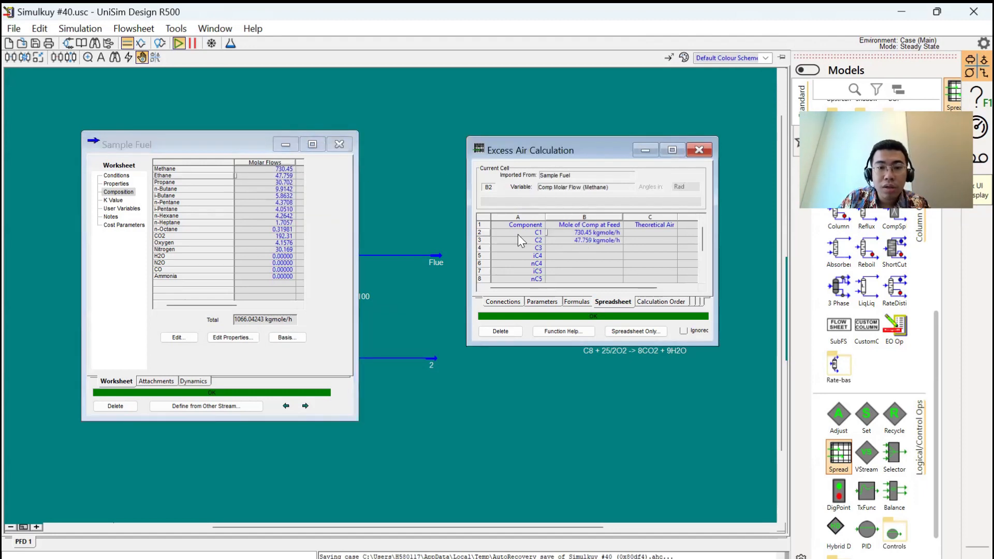
{"action": "right_click", "coordinate": [524, 241]}
{"action": "left_click", "coordinate": [285, 182]}
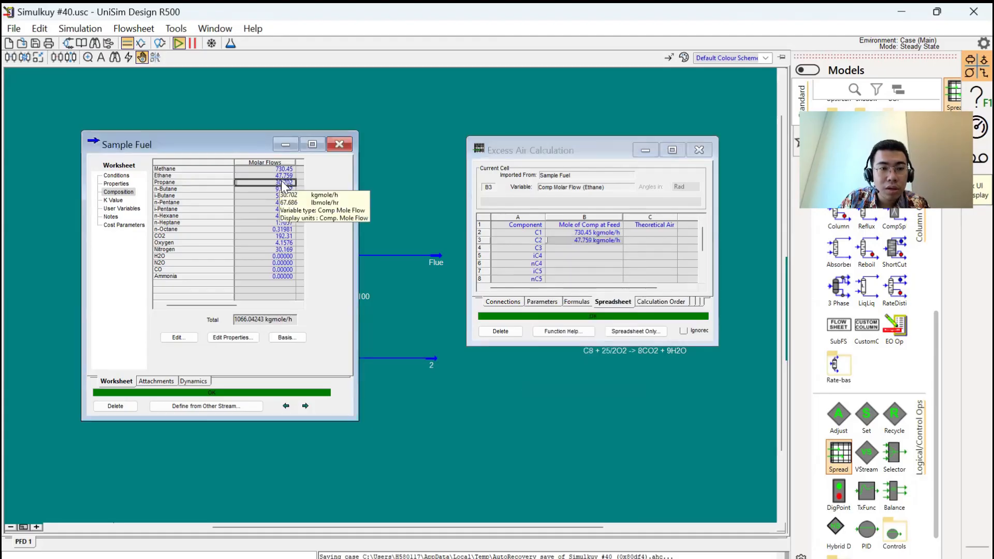
{"action": "left_click_drag", "start_coordinate": [287, 183], "coordinate": [579, 248]}
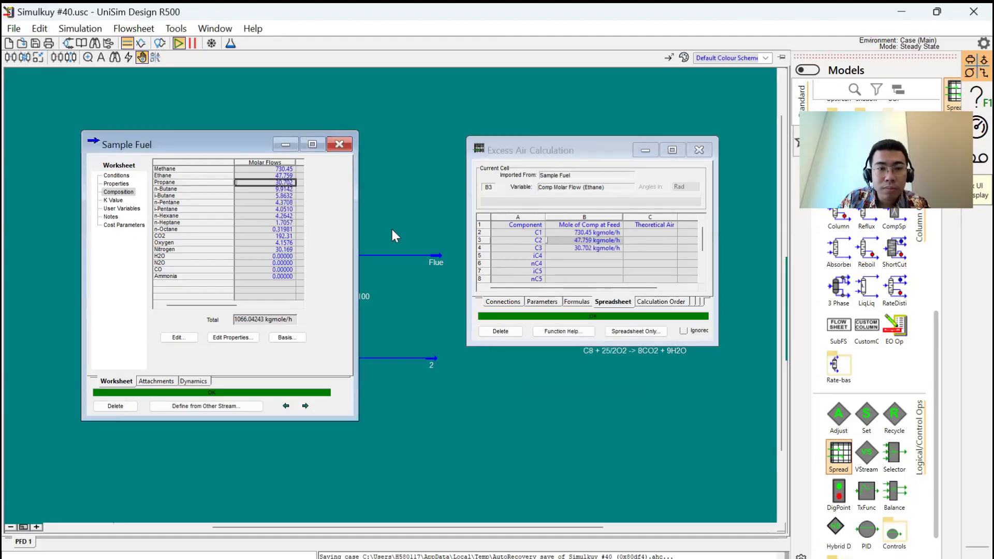
Import the Sample Fuel n-butane molar flow into cell B6 and the i-butane flow into B5.
{"action": "left_click", "coordinate": [282, 189]}
{"action": "left_click_drag", "start_coordinate": [282, 189], "coordinate": [563, 265]}
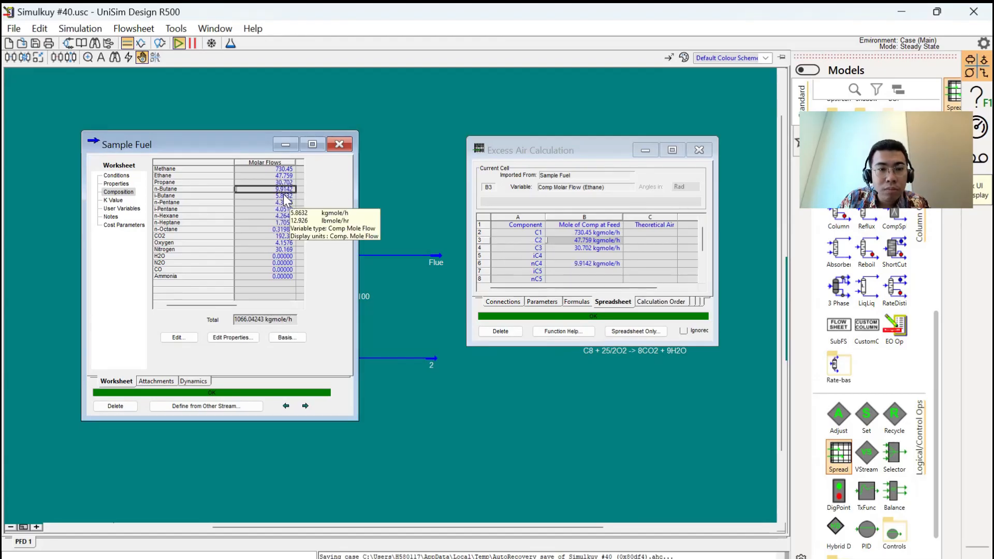
{"action": "left_click_drag", "start_coordinate": [288, 196], "coordinate": [583, 257]}
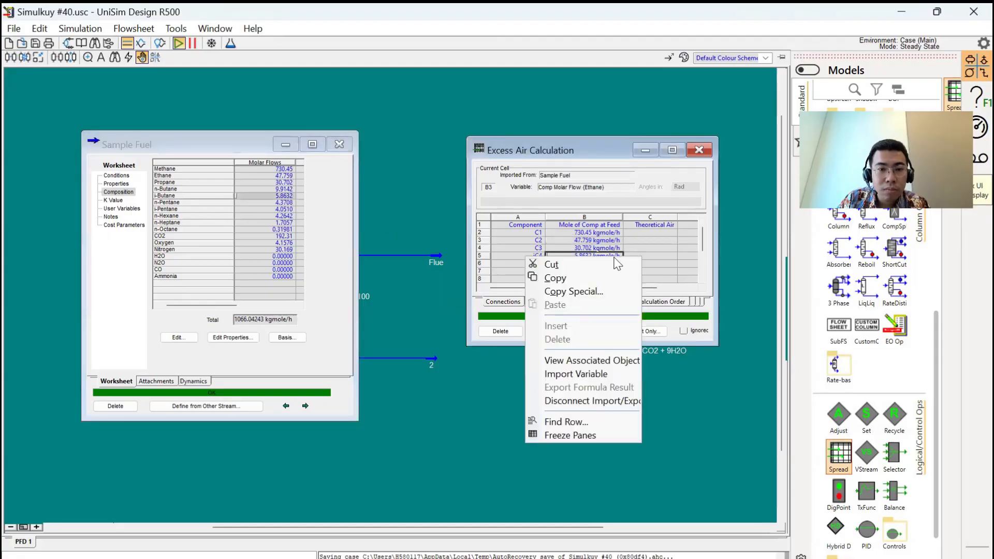
{"action": "left_click", "coordinate": [657, 235]}
Import the Sample Fuel n-pentane molar flow into cell B8 and the i-pentane flow into B7.
{"action": "scroll", "coordinate": [627, 249], "scroll_direction": "down", "scroll_amount": 1}
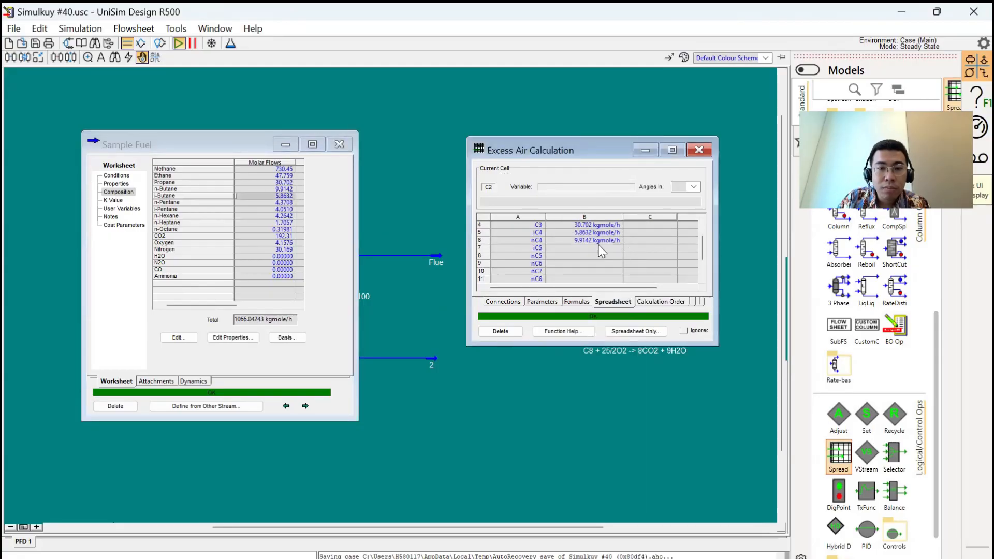
{"action": "left_click", "coordinate": [604, 249]}
{"action": "left_click", "coordinate": [278, 214]}
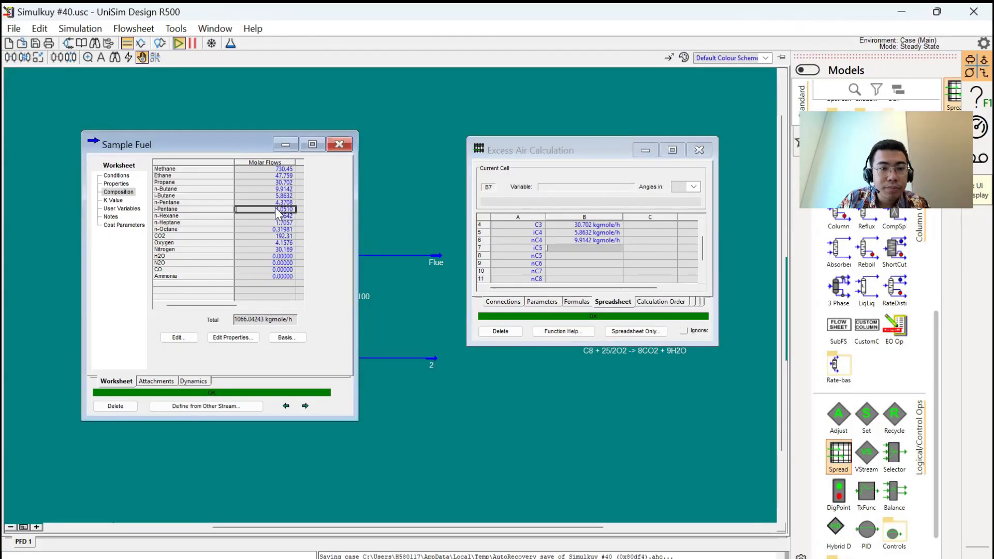
{"action": "left_click", "coordinate": [275, 203]}
{"action": "left_click_drag", "start_coordinate": [274, 207], "coordinate": [572, 256]}
{"action": "right_click", "coordinate": [276, 210]}
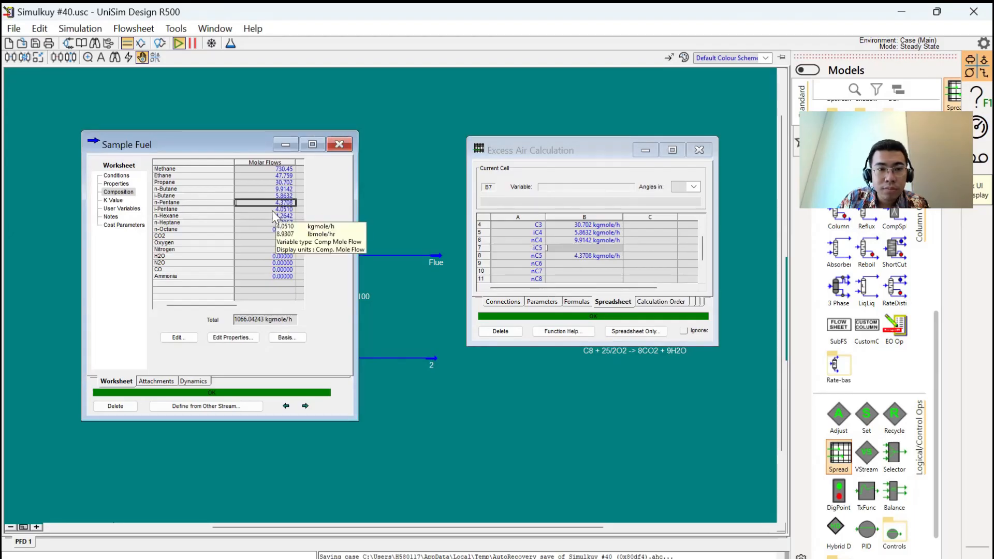
{"action": "left_click", "coordinate": [402, 222]}
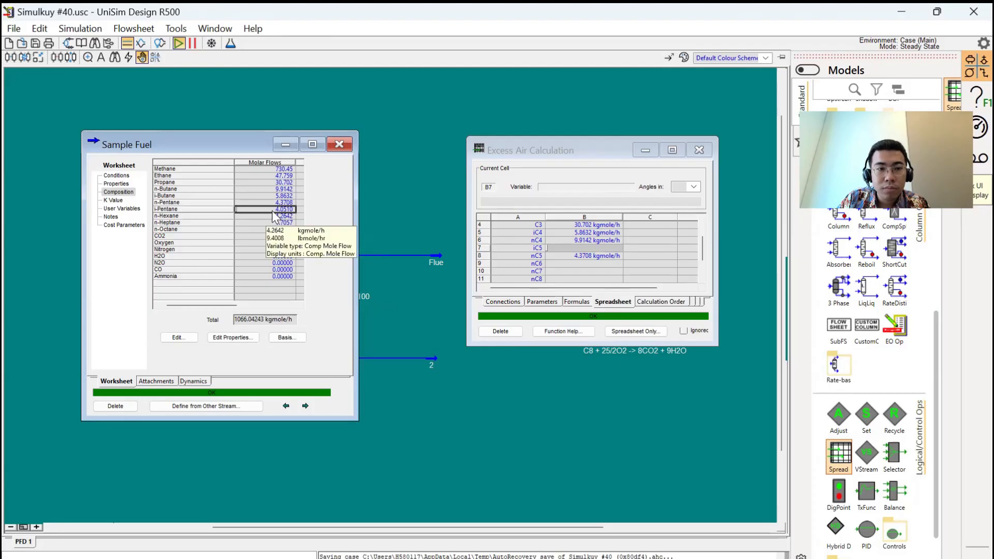
{"action": "left_click_drag", "start_coordinate": [291, 208], "coordinate": [560, 244]}
{"action": "right_click", "coordinate": [508, 249]}
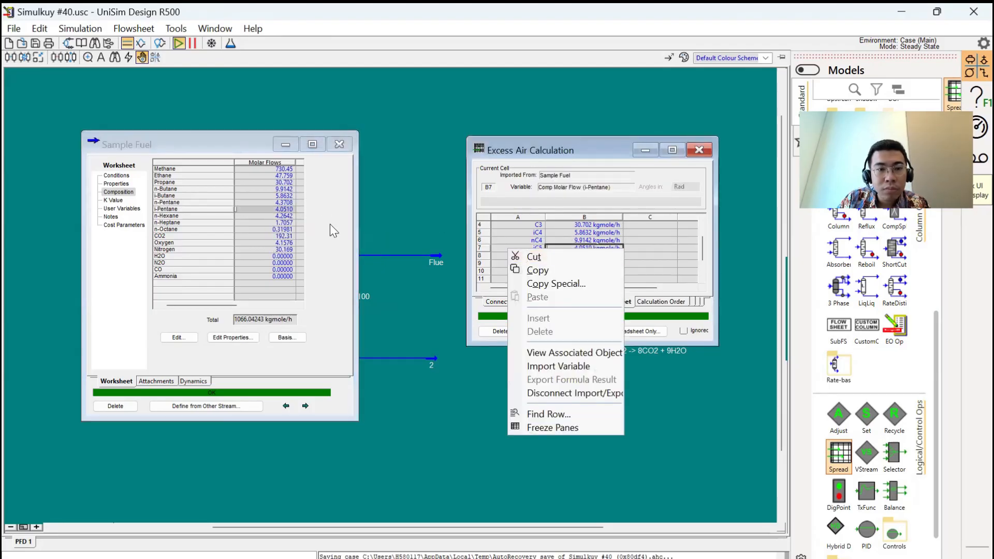
Import the n-hexane, n-heptane and n-octane molar flows from Sample Fuel into cells B9 to B11.
{"action": "left_click", "coordinate": [285, 223]}
{"action": "left_click", "coordinate": [284, 216]}
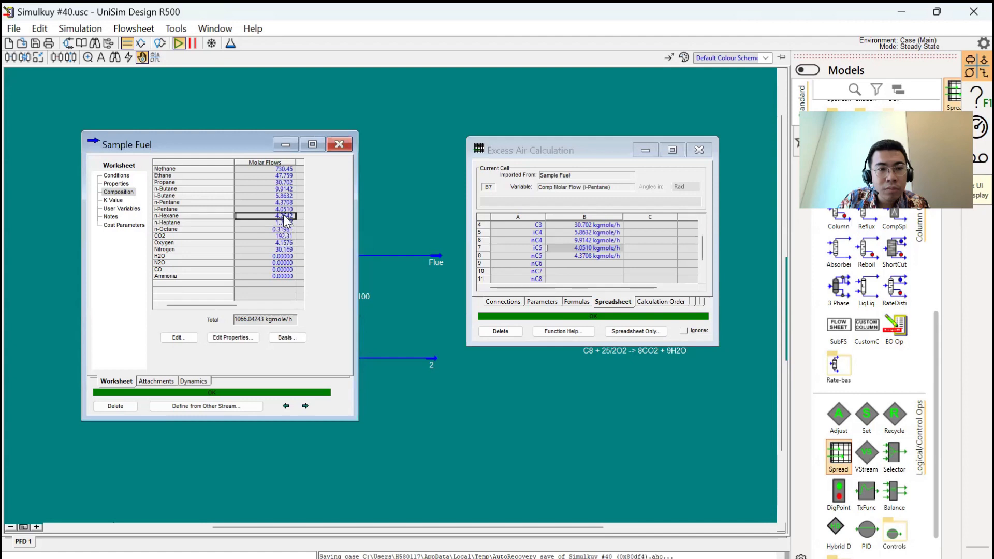
{"action": "left_click_drag", "start_coordinate": [284, 216], "coordinate": [567, 263]}
{"action": "left_click", "coordinate": [286, 222]}
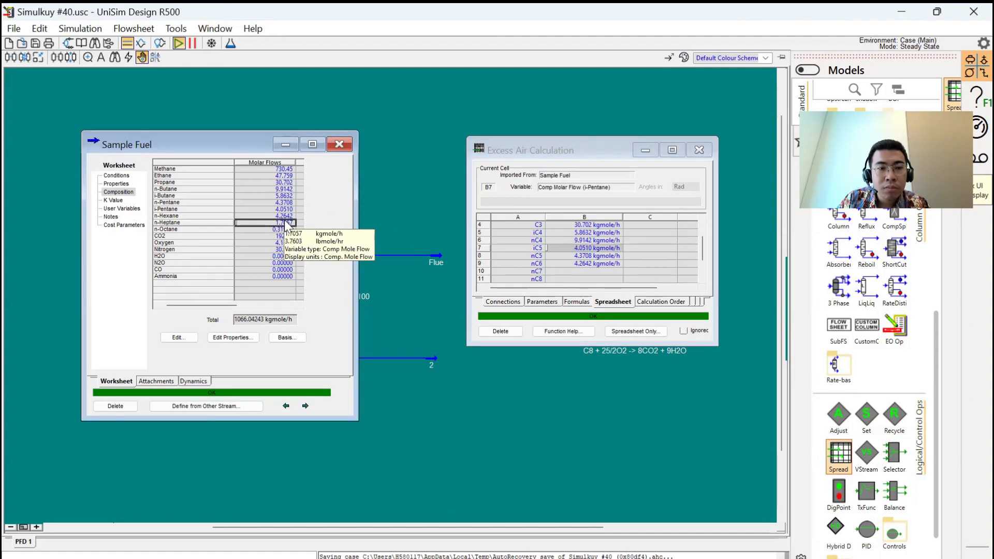
{"action": "left_click_drag", "start_coordinate": [286, 223], "coordinate": [569, 270]}
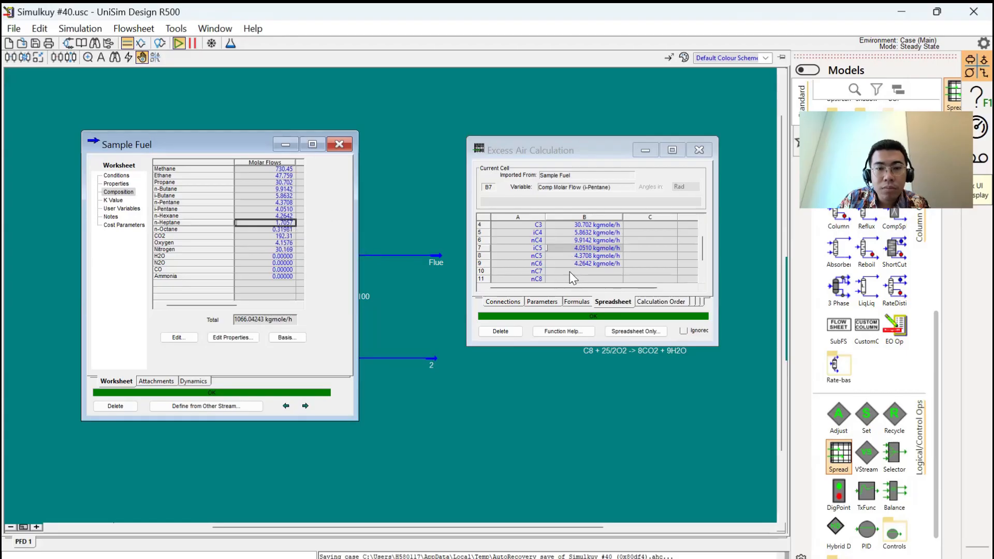
{"action": "left_click", "coordinate": [290, 229]}
{"action": "left_click_drag", "start_coordinate": [290, 229], "coordinate": [590, 285]}
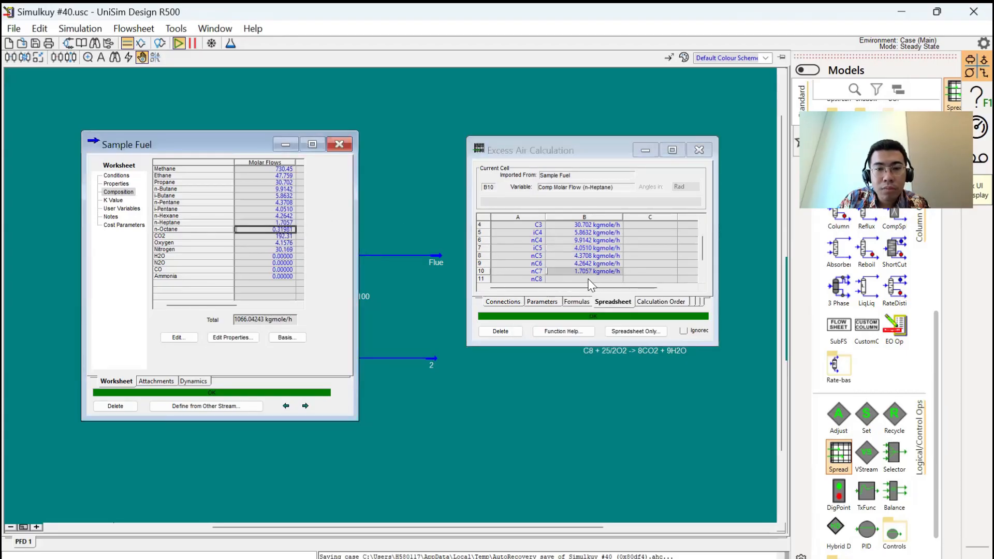
{"action": "scroll", "coordinate": [605, 255], "scroll_direction": "up", "scroll_amount": 3}
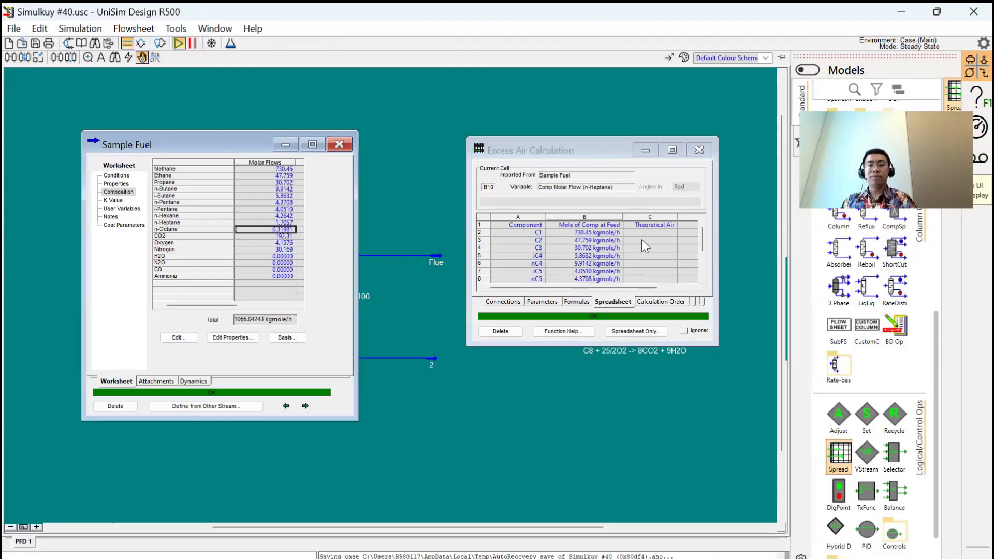
Close the Sample Fuel window and enter the C1 theoretical air formula =B2*2 in cell C2.
{"action": "left_click", "coordinate": [637, 233]}
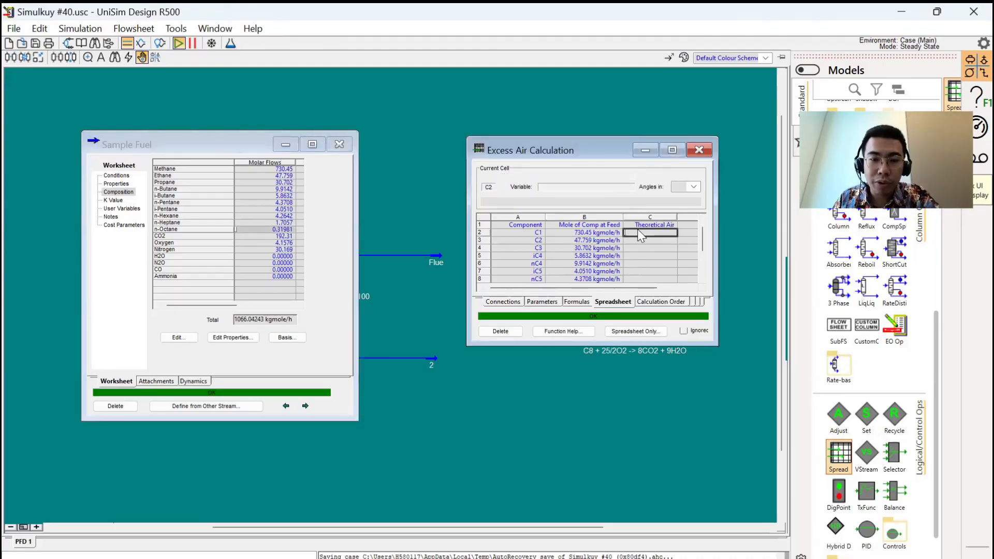
{"action": "left_click", "coordinate": [340, 145]}
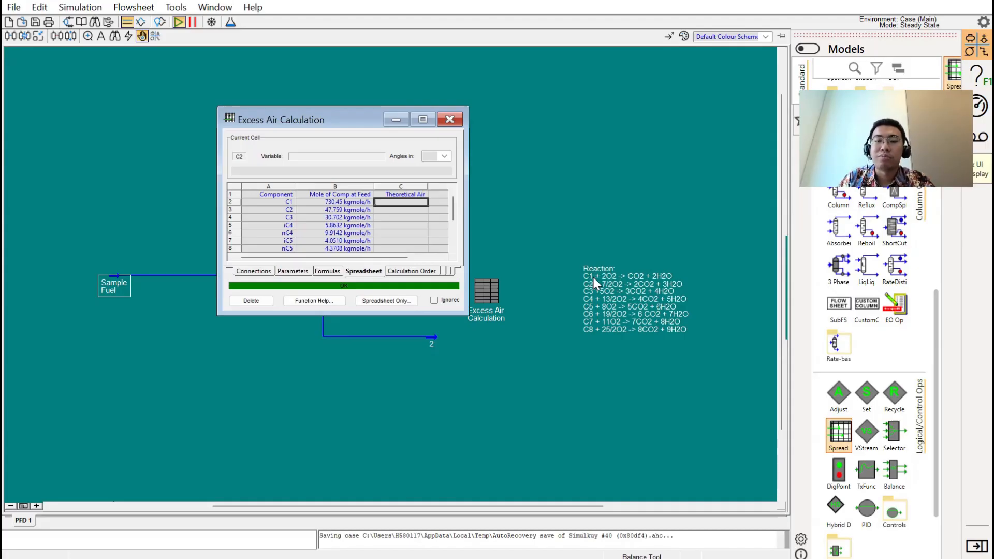
{"action": "type", "text": "="}
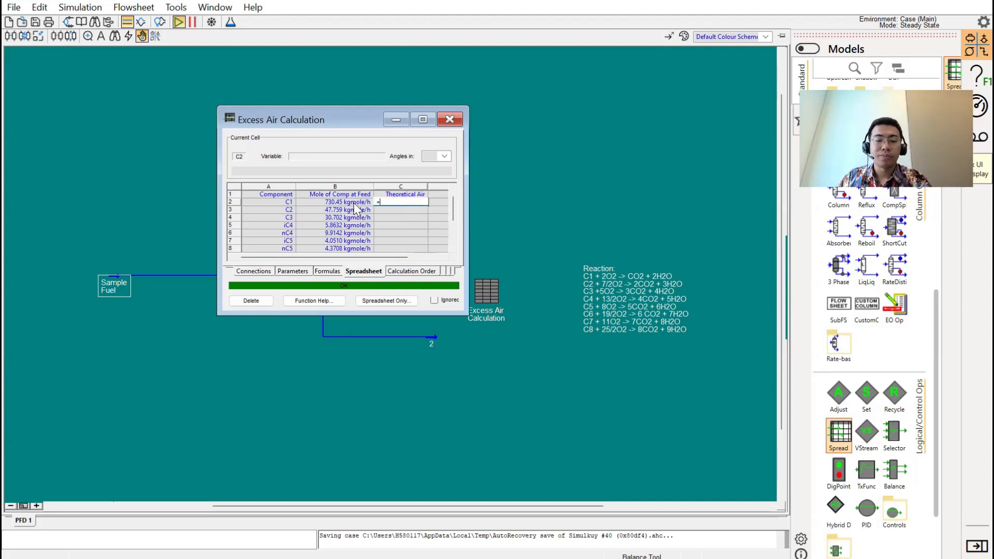
{"action": "type", "text": "b2*2"}
{"action": "key", "text": "Return"}
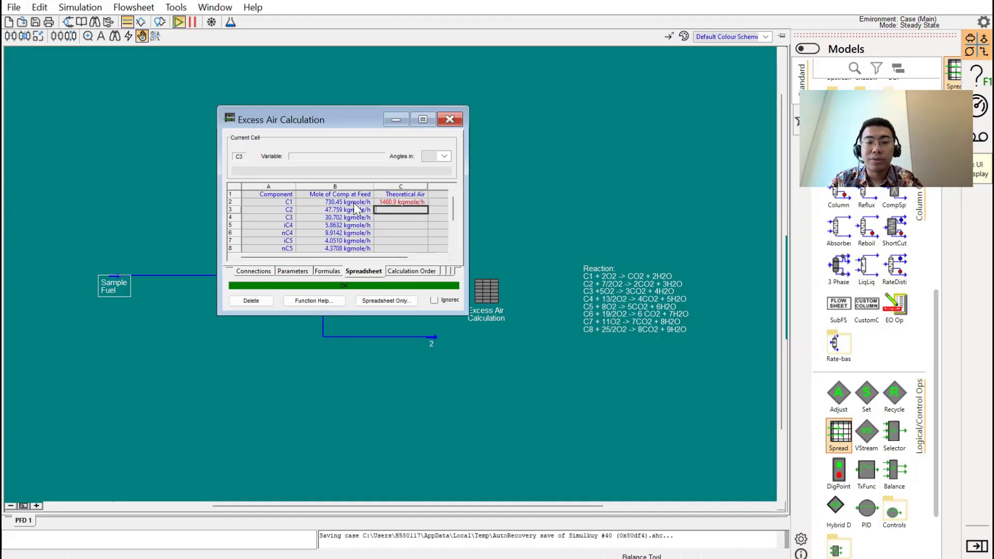
Enter the theoretical air formulas for C2 and C3: =3.5*B3 in cell C3 and =5*B4 in cell C4.
{"action": "type", "text": "=3.5*"}
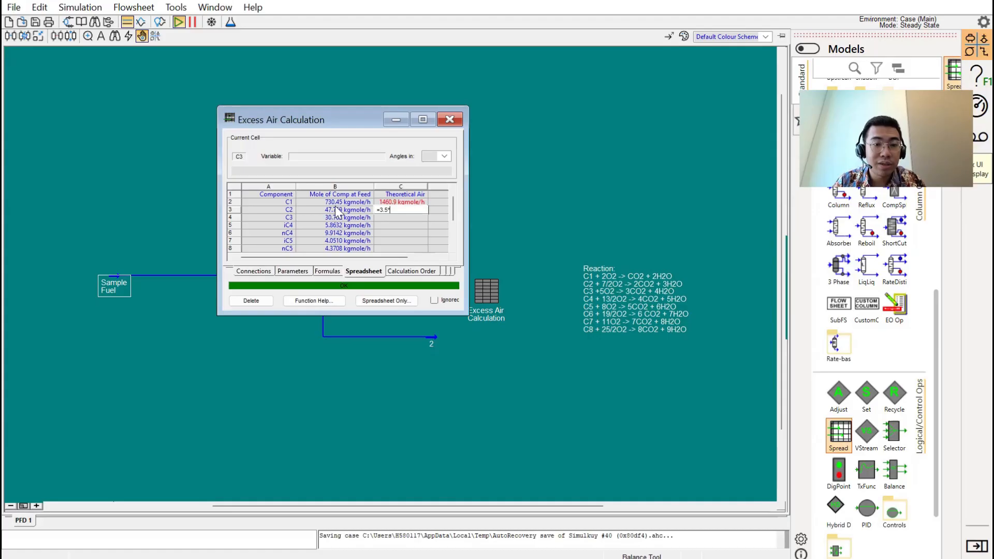
{"action": "type", "text": "B2"}
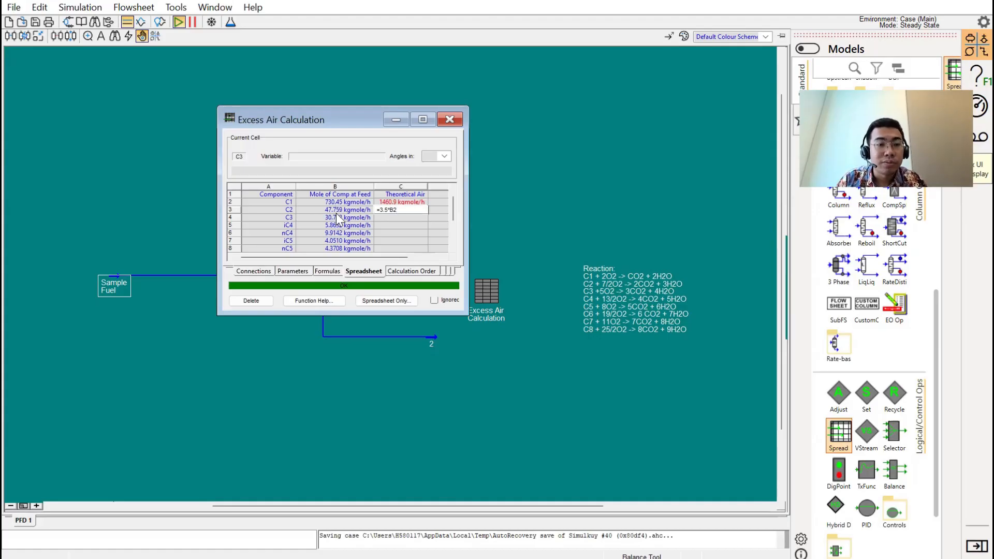
{"action": "key", "text": "Return"}
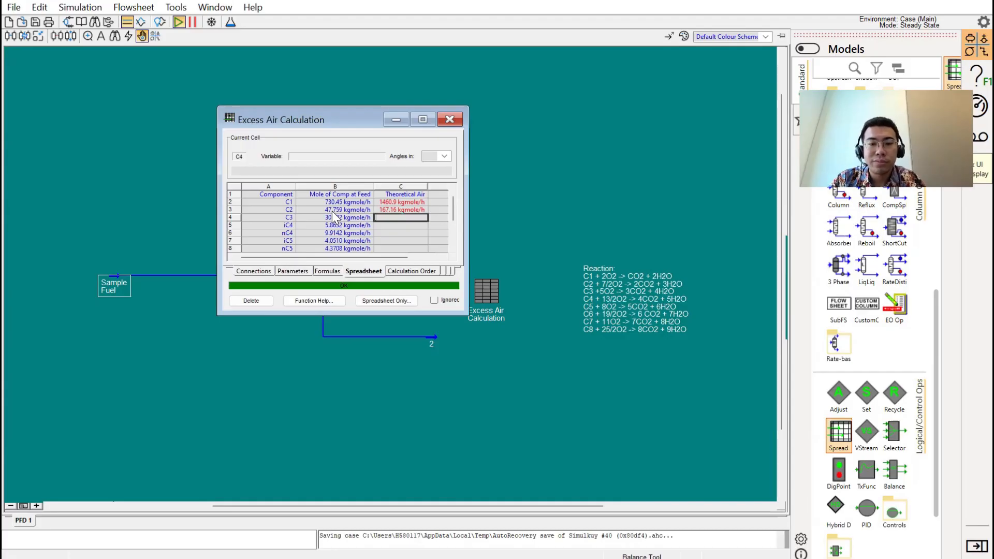
{"action": "type", "text": "="}
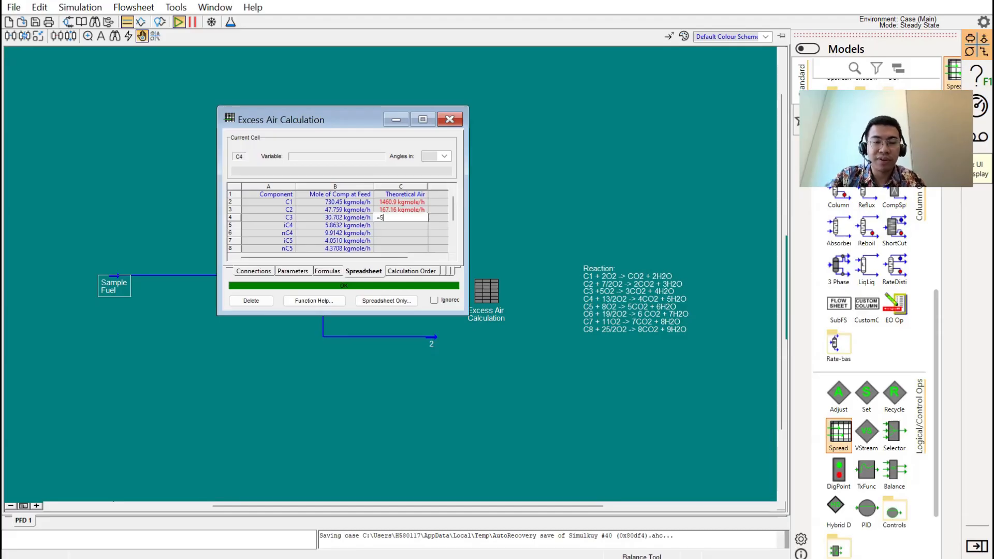
{"action": "type", "text": "5*b4"}
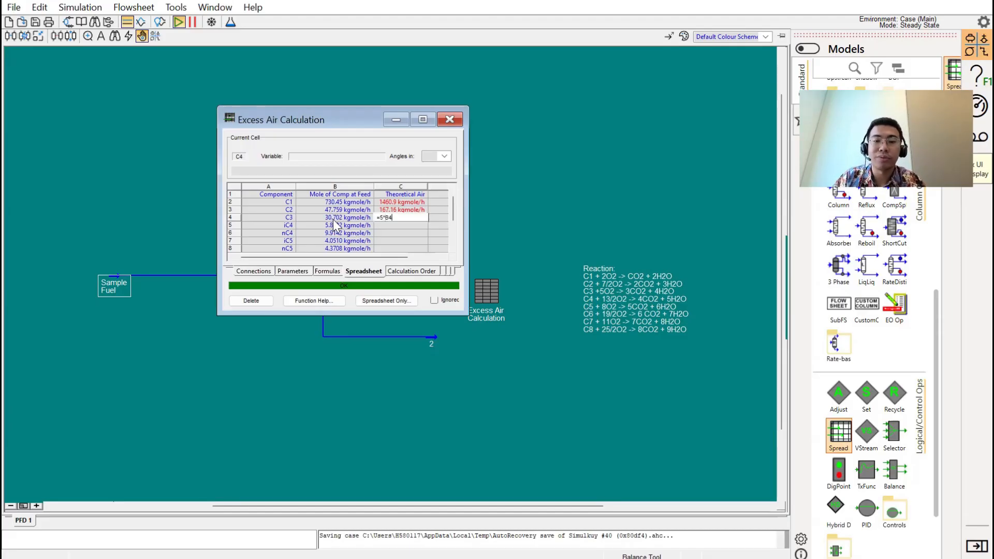
{"action": "key", "text": "Return"}
Enter the theoretical air formulas for iC4 and nC4: =6.5*B5 in cell C5 and =6.5*B6 in cell C6.
{"action": "type", "text": "=6"}
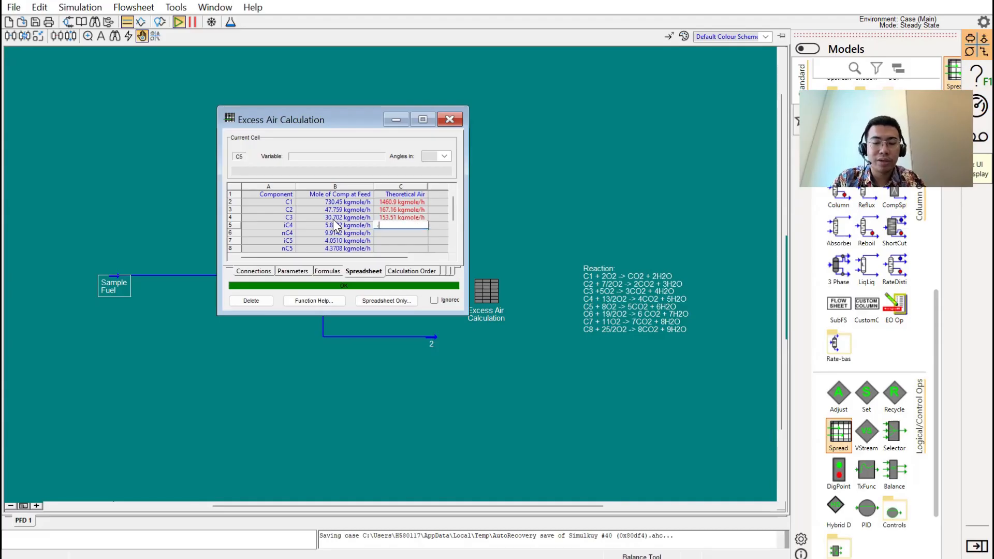
{"action": "type", "text": ".5*"}
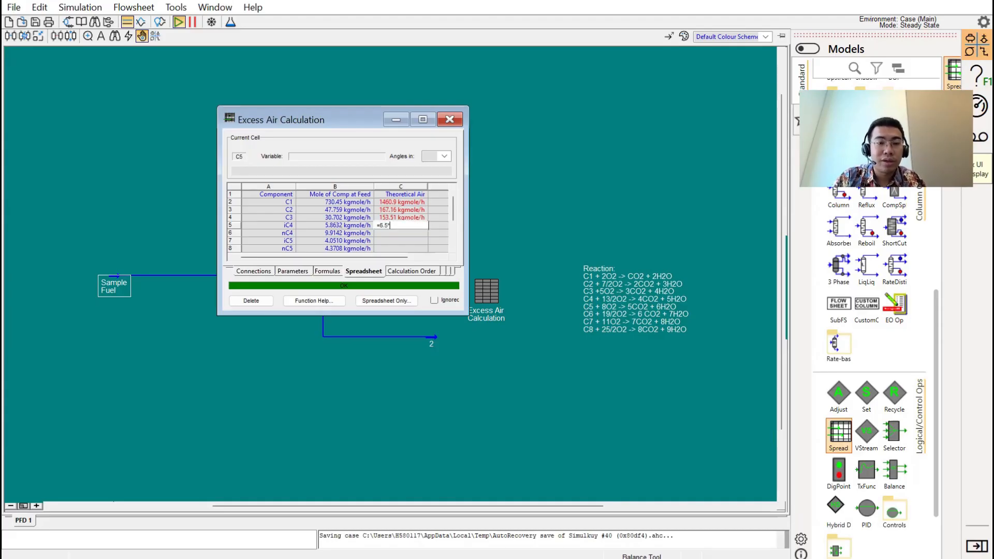
{"action": "type", "text": "b5"}
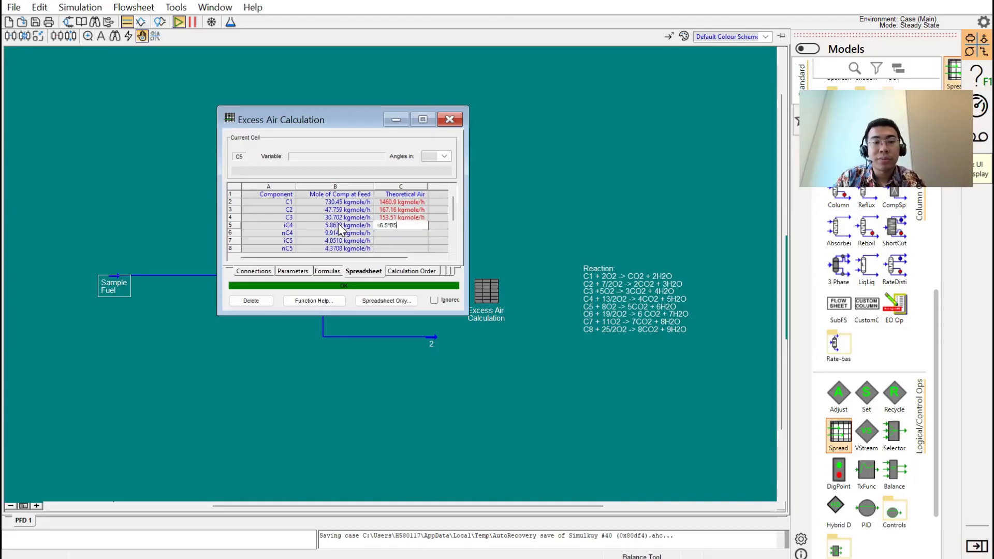
{"action": "key", "text": "Return"}
{"action": "type", "text": "=6.5*"}
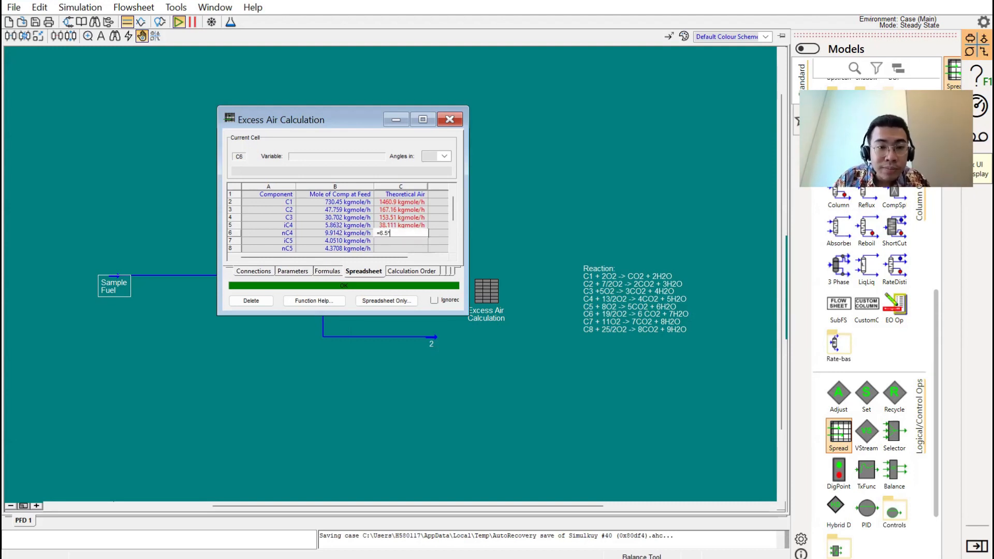
{"action": "type", "text": "B6"}
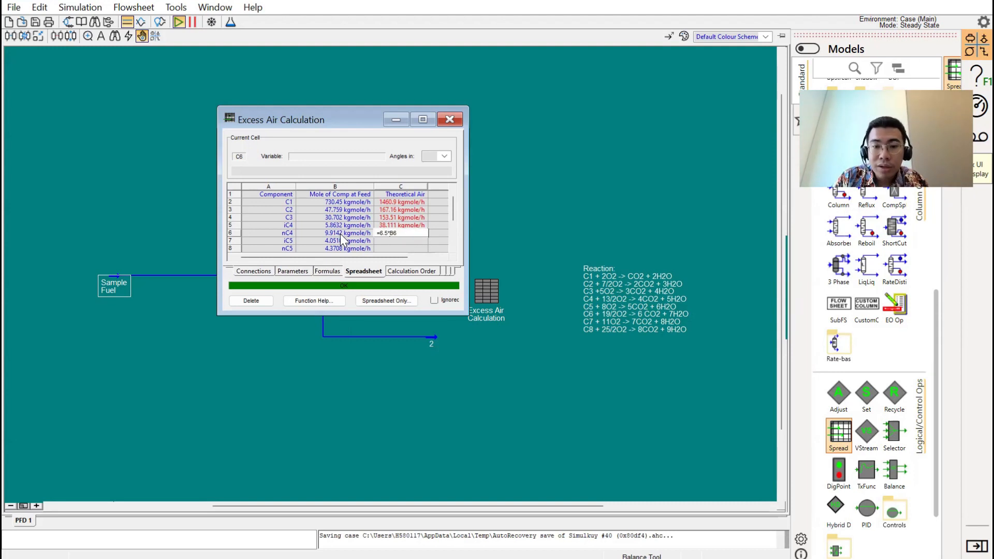
{"action": "key", "text": "Return"}
Enter the iC5 formula =8*B7 in cell C7 and, with the spreadsheet window enlarged to show all rows, the nC5 formula =8*B8 in C8.
{"action": "type", "text": "=8*"}
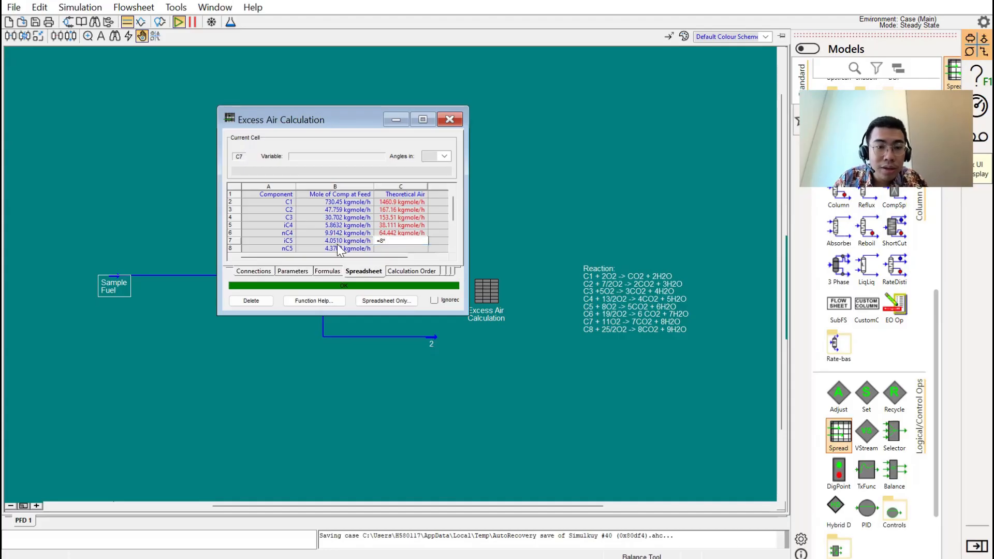
{"action": "type", "text": "B7"}
{"action": "key", "text": "Return"}
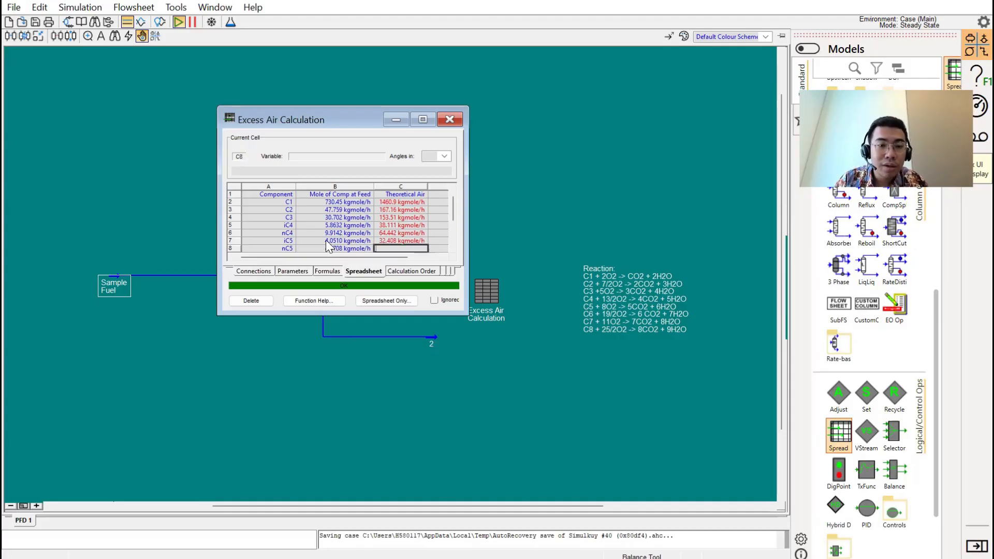
{"action": "left_click_drag", "start_coordinate": [463, 313], "coordinate": [572, 412]}
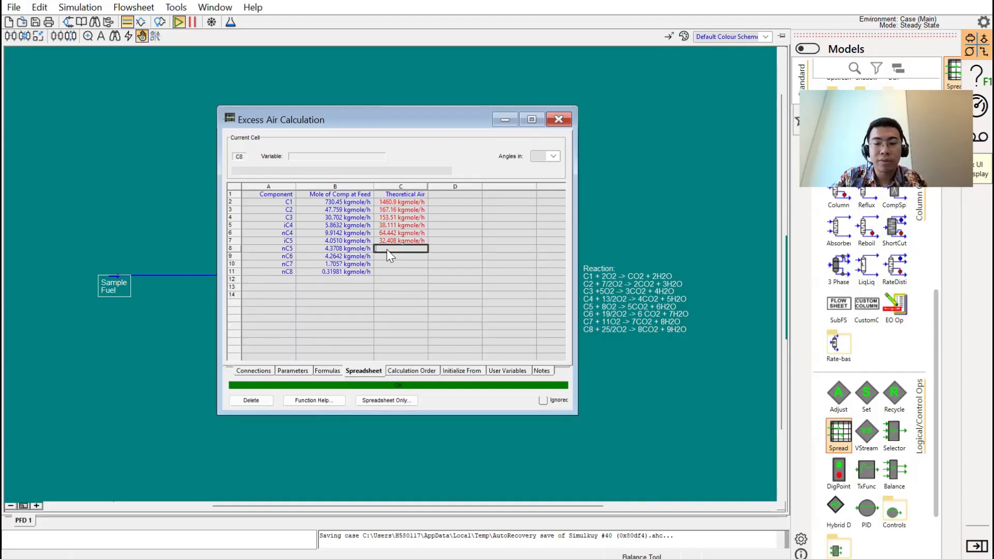
{"action": "type", "text": "="}
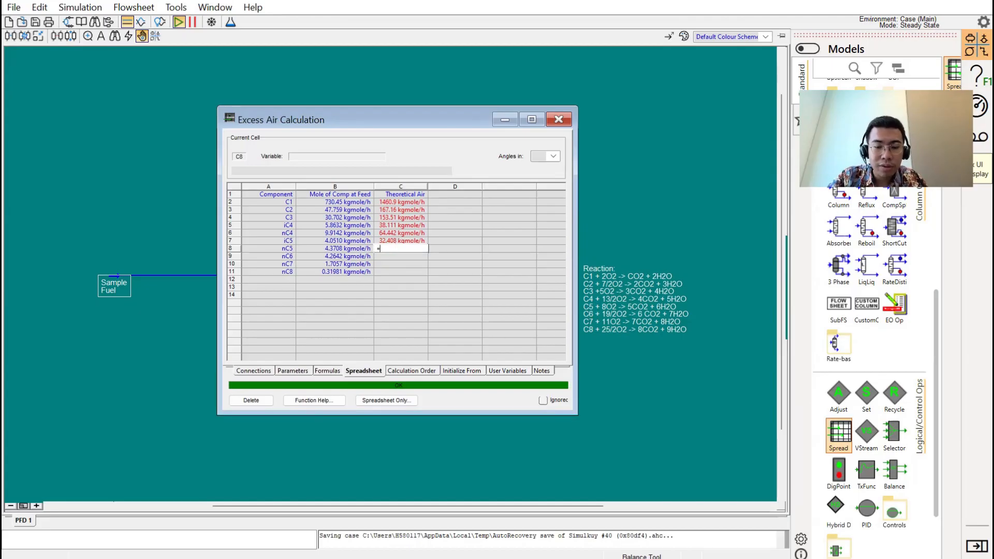
{"action": "type", "text": "8*"}
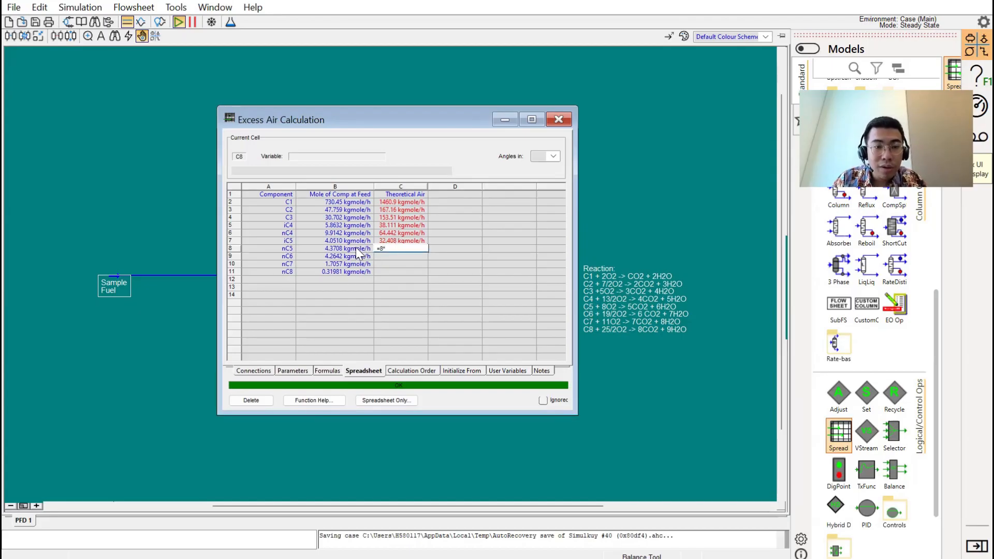
{"action": "type", "text": "b8"}
{"action": "key", "text": "Return"}
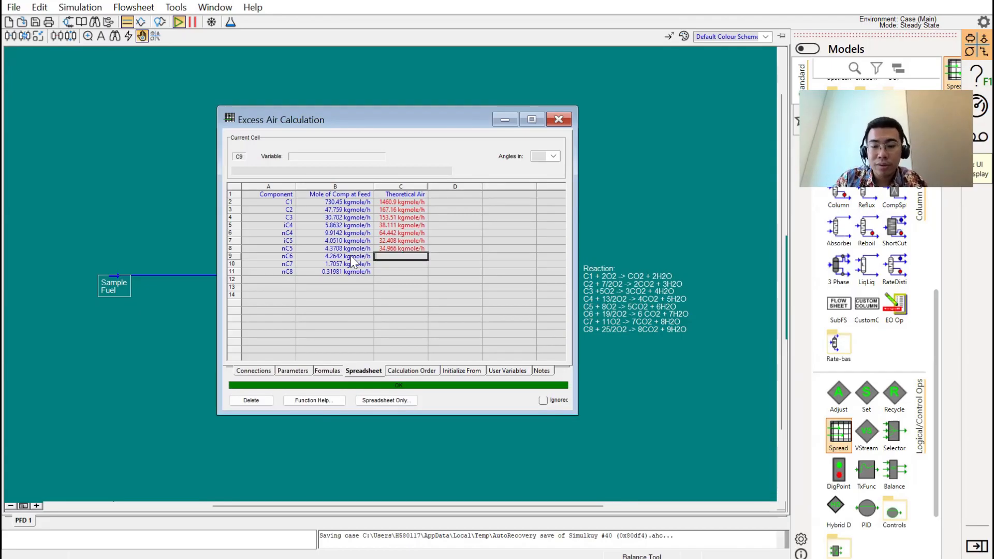
Enter the theoretical air formulas for nC6 and nC7: =9.5*B9 in cell C9 and =11*B10 in cell C10.
{"action": "type", "text": "="}
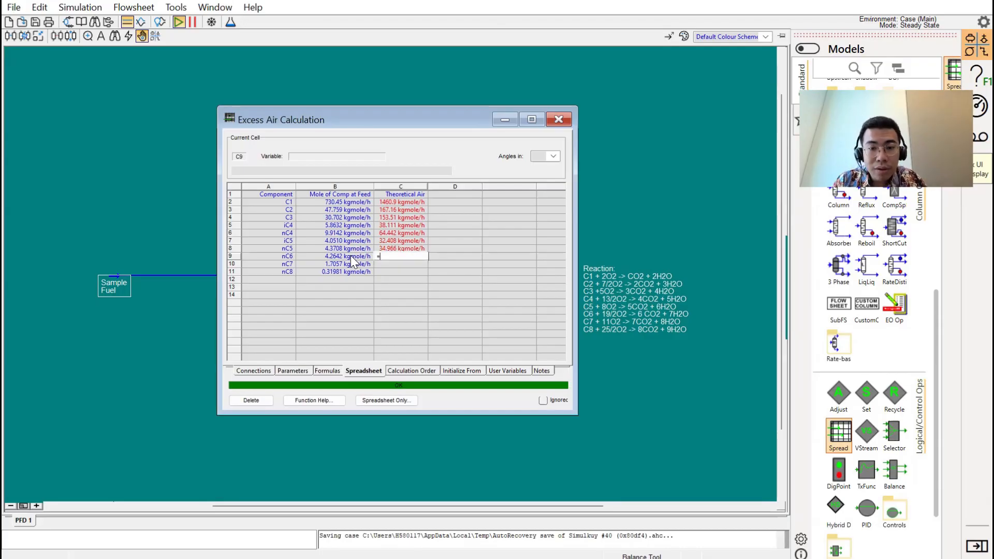
{"action": "type", "text": "9.5*"}
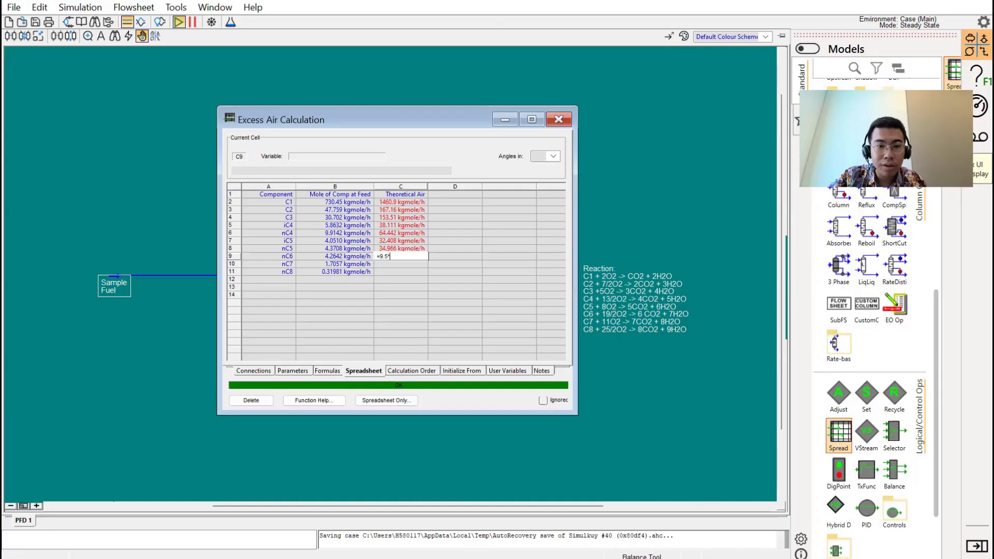
{"action": "type", "text": "B9"}
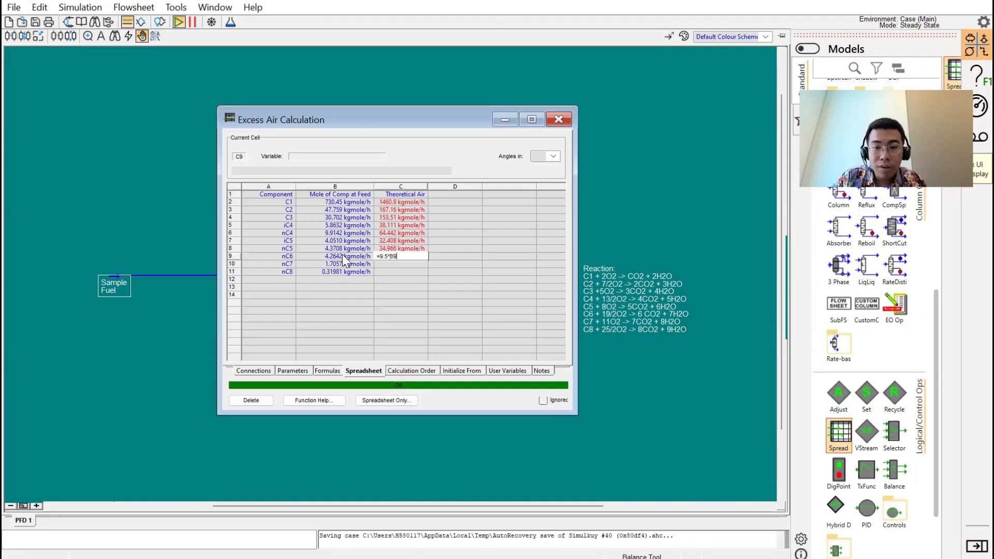
{"action": "key", "text": "Return"}
{"action": "type", "text": "="}
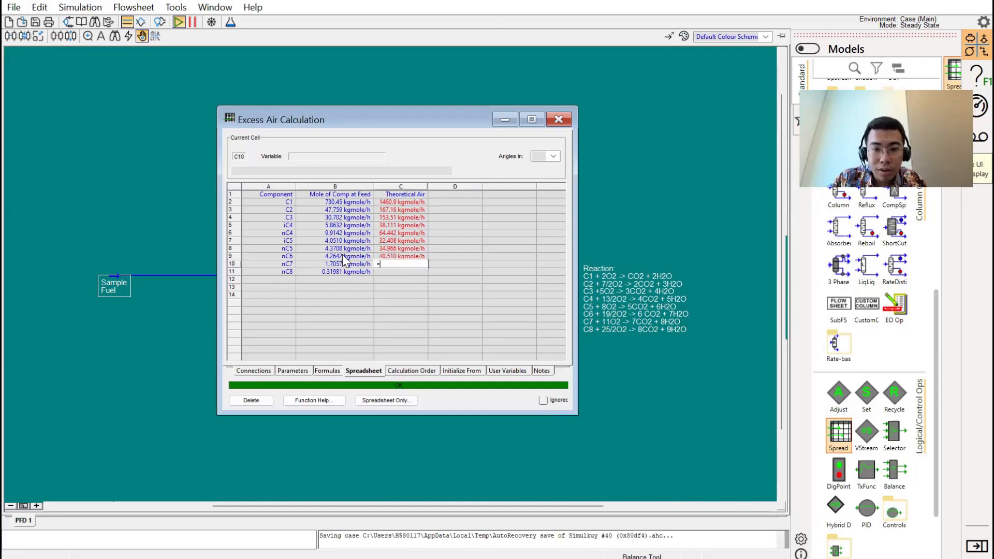
{"action": "type", "text": "11"}
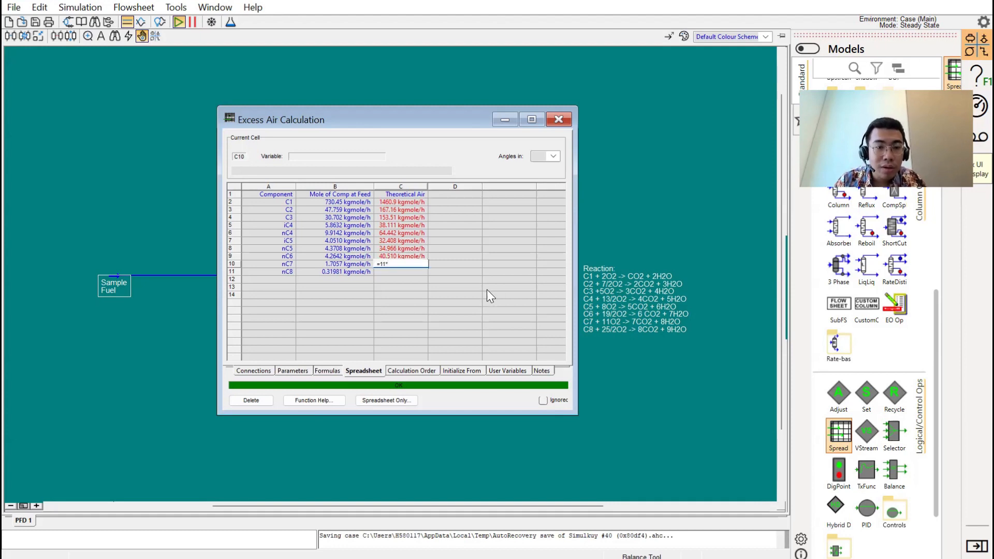
{"action": "left_click", "coordinate": [353, 264]}
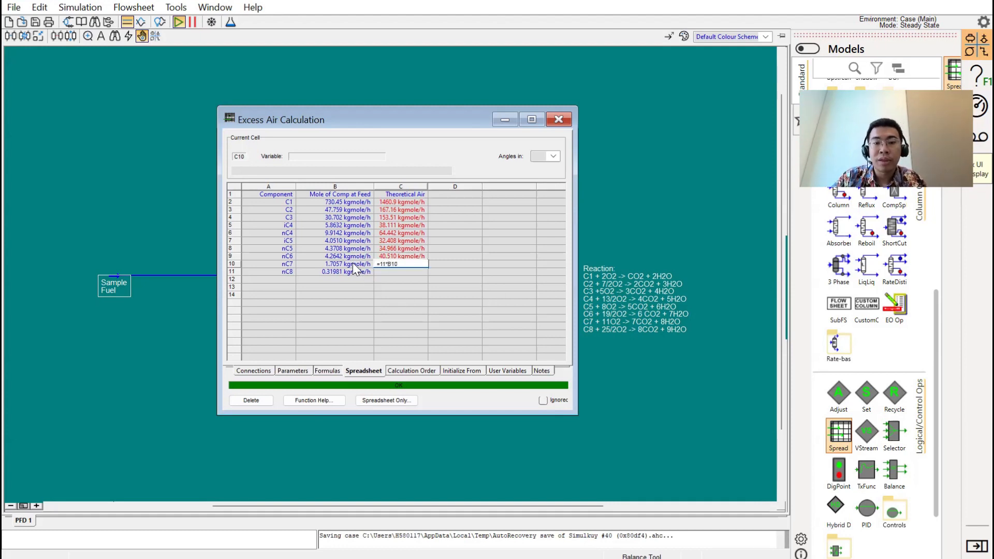
{"action": "key", "text": "Return"}
Enter the nC8 theoretical air formula =12.5*B11 in cell C11.
{"action": "type", "text": "=1"}
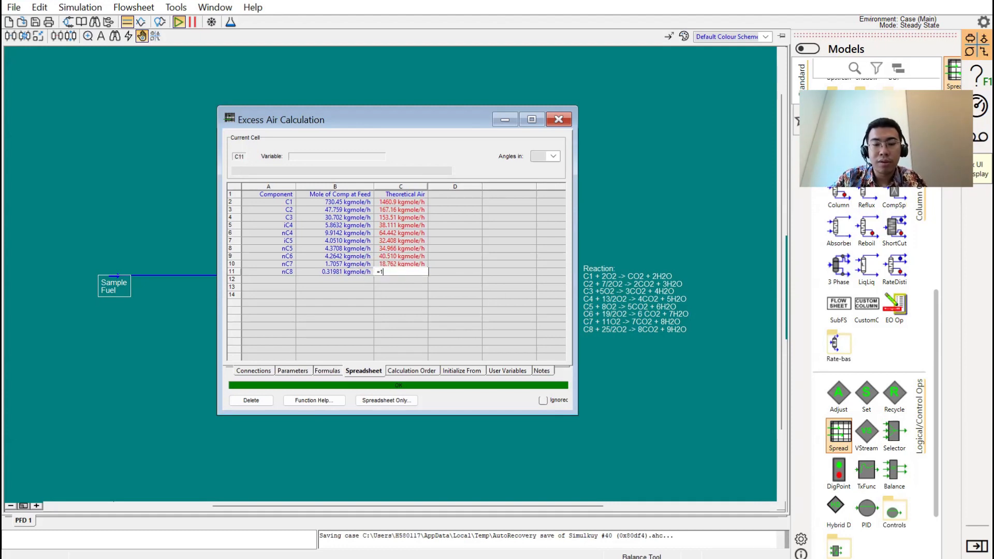
{"action": "type", "text": "2.5*"}
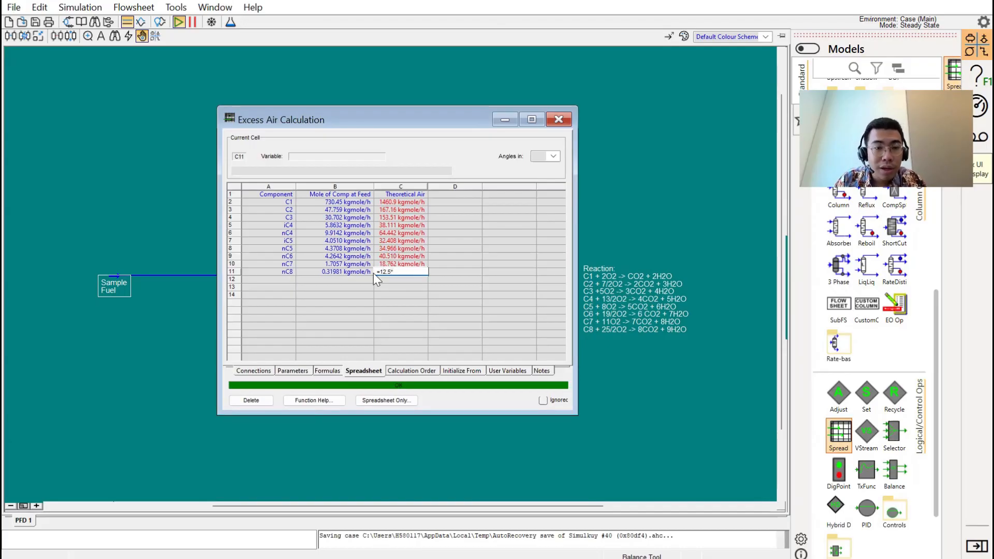
{"action": "type", "text": "B11"}
{"action": "key", "text": "Return"}
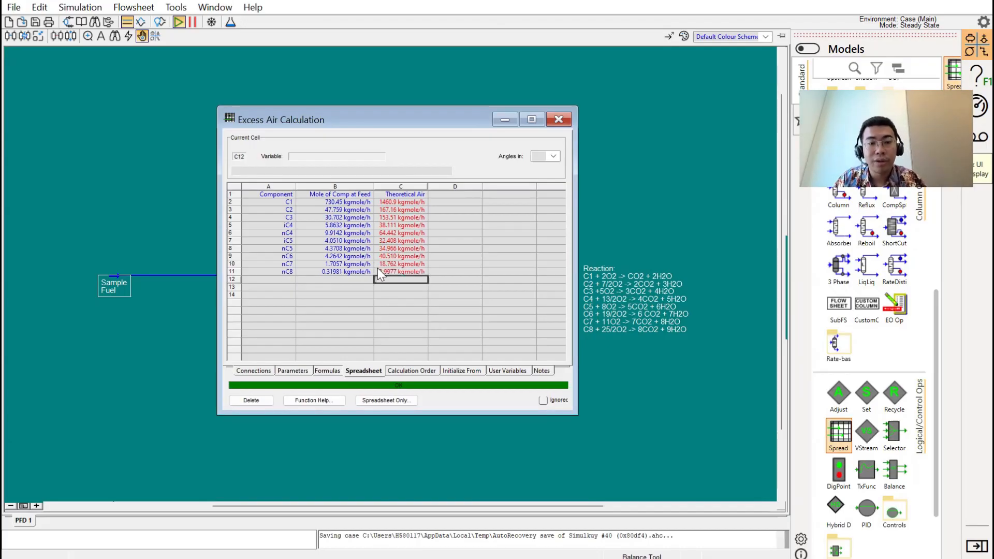
Review the theoretical air formulas in column C against the imported component molar flows in column B.
{"action": "left_click", "coordinate": [377, 267]}
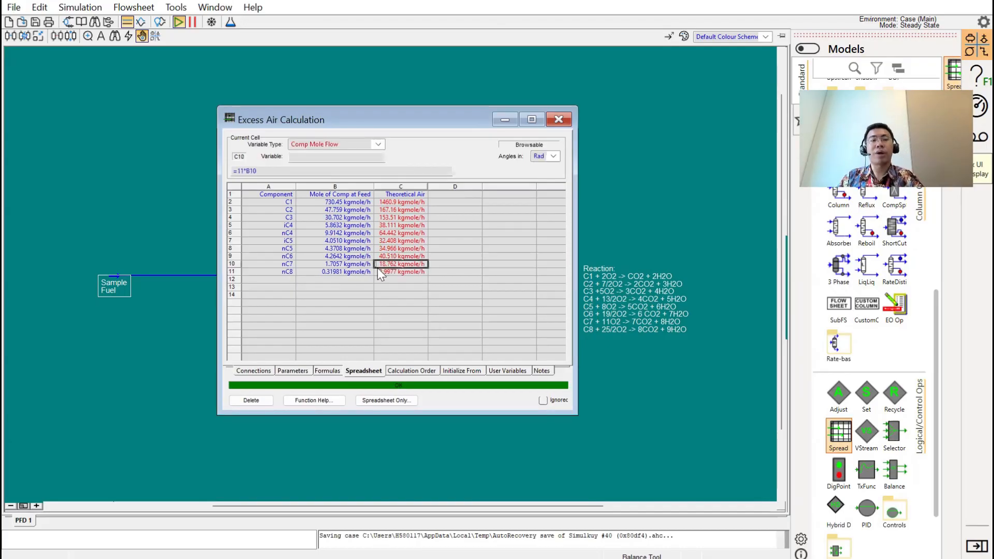
{"action": "left_click", "coordinate": [397, 205]}
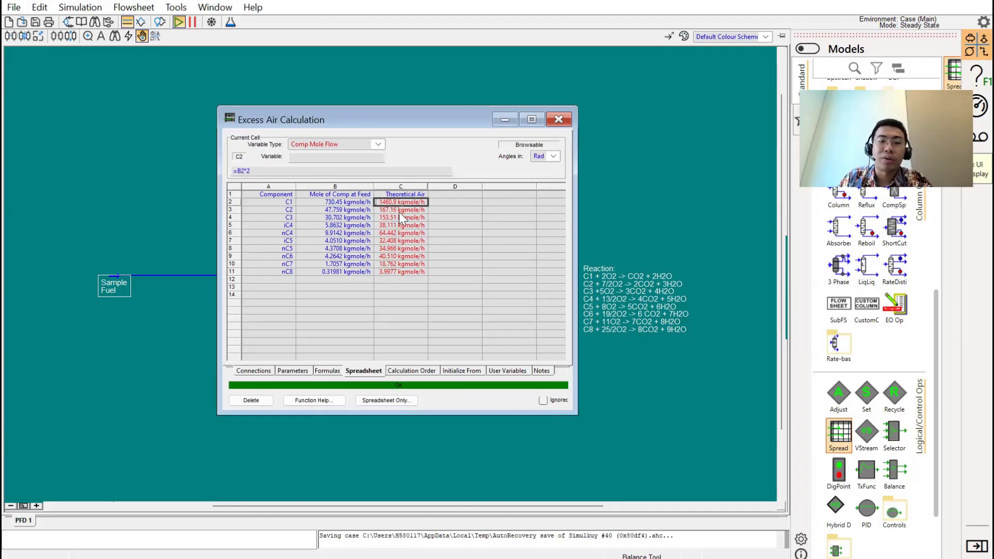
{"action": "left_click", "coordinate": [399, 211]}
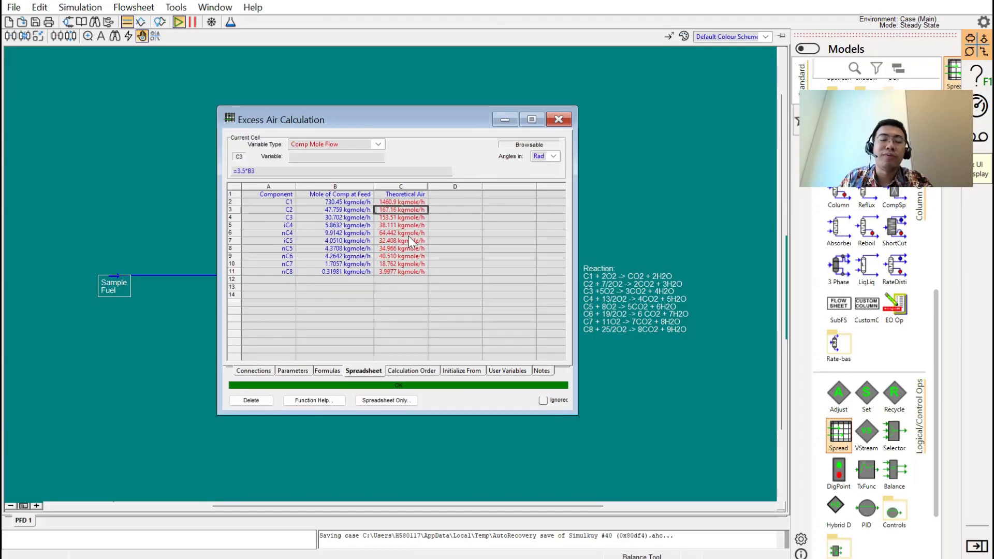
{"action": "left_click", "coordinate": [353, 234]}
{"action": "double_click", "coordinate": [354, 233]}
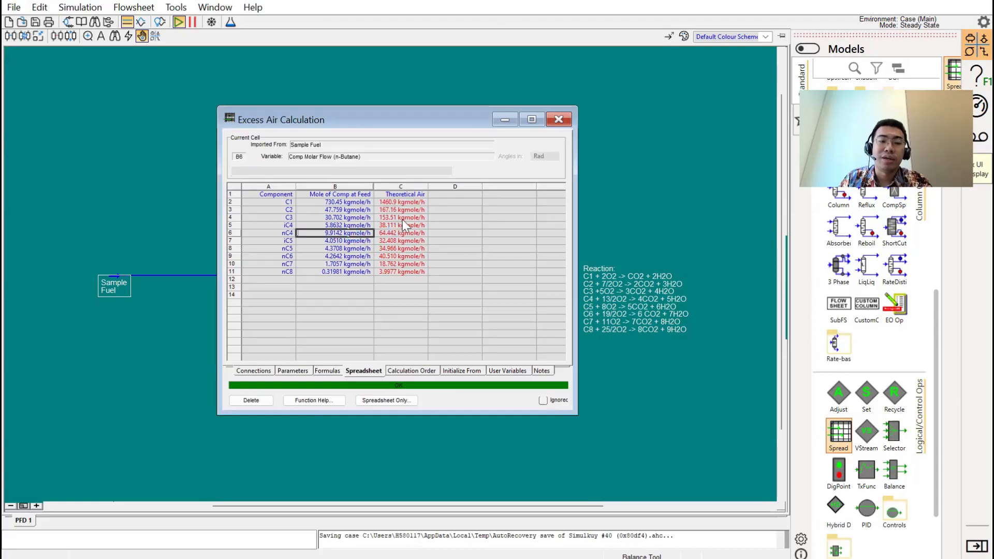
{"action": "left_click", "coordinate": [351, 135]}
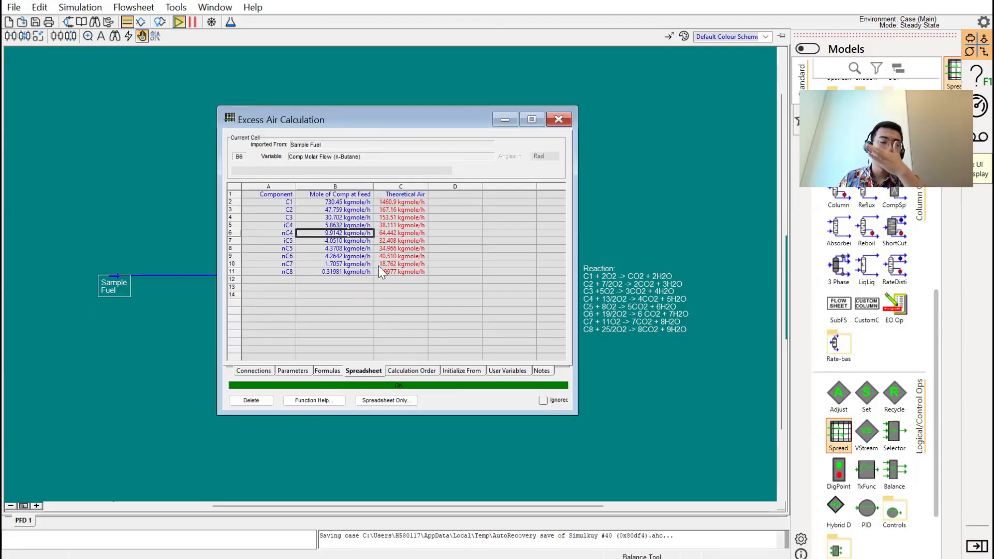
{"action": "left_click", "coordinate": [338, 278]}
{"action": "left_click", "coordinate": [414, 202]}
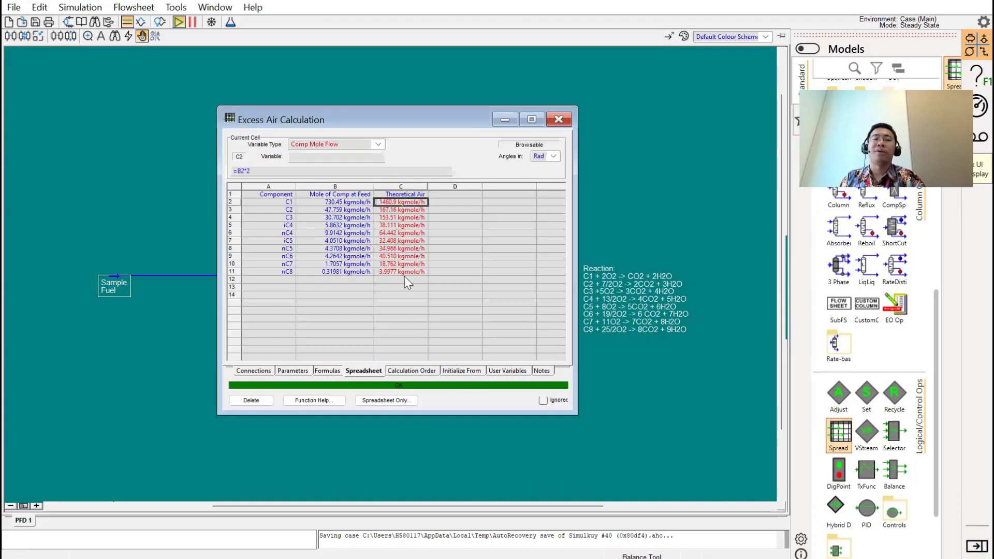
Enter the label TOTAL THEORETICAL AIR in cell B12, below the component flows.
{"action": "left_click", "coordinate": [306, 277]}
{"action": "type", "text": "TO"}
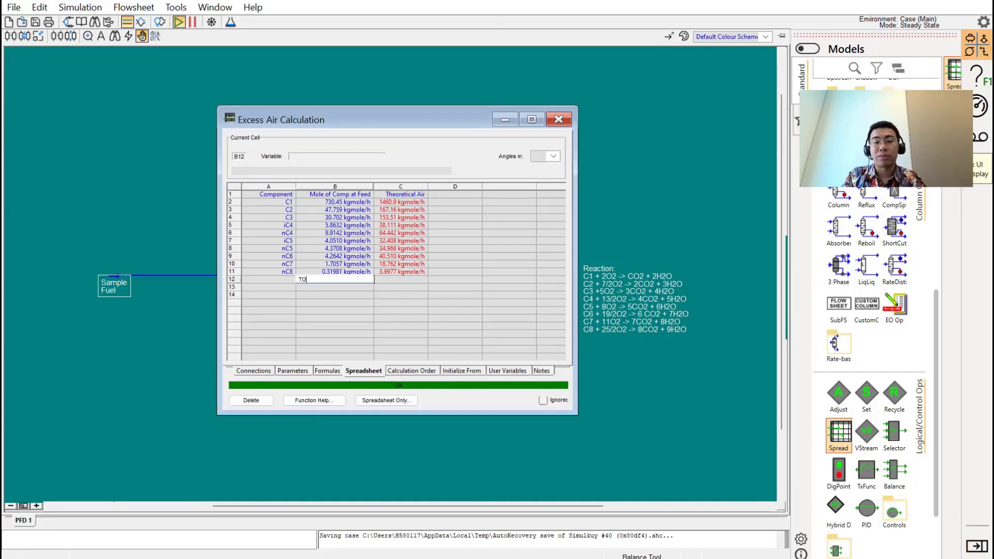
{"action": "type", "text": "TAL THEORET"}
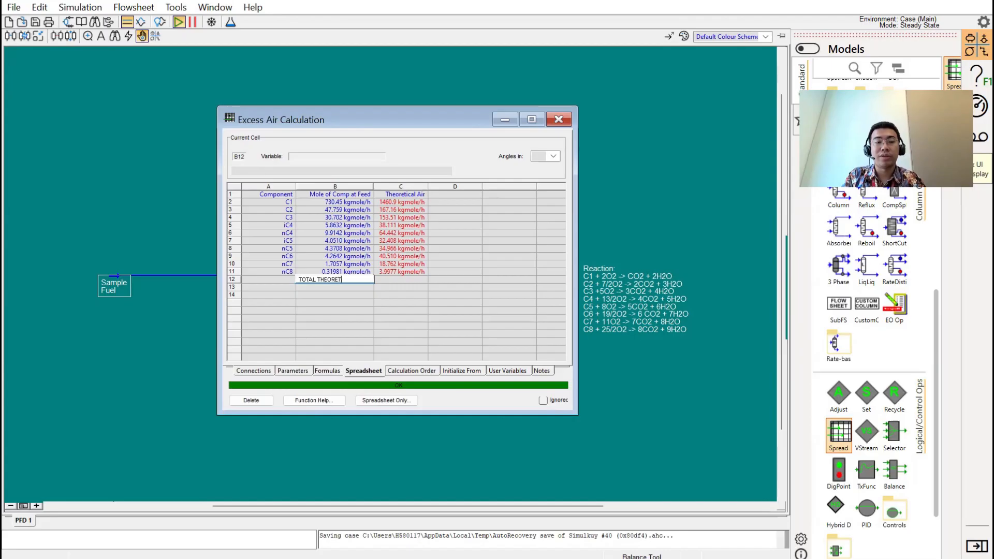
{"action": "type", "text": "ICAL AIR"}
{"action": "key", "text": "Return"}
Total the theoretical air of all components in cell C12 with the formula =suM(C2:C11).
{"action": "key", "text": "Up"}
{"action": "key", "text": "Right"}
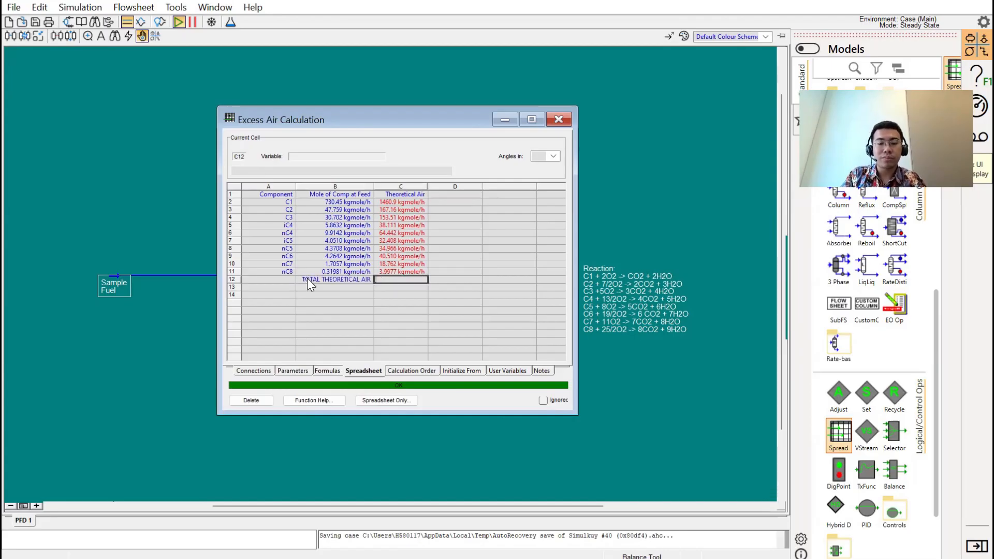
{"action": "type", "text": "=suM("}
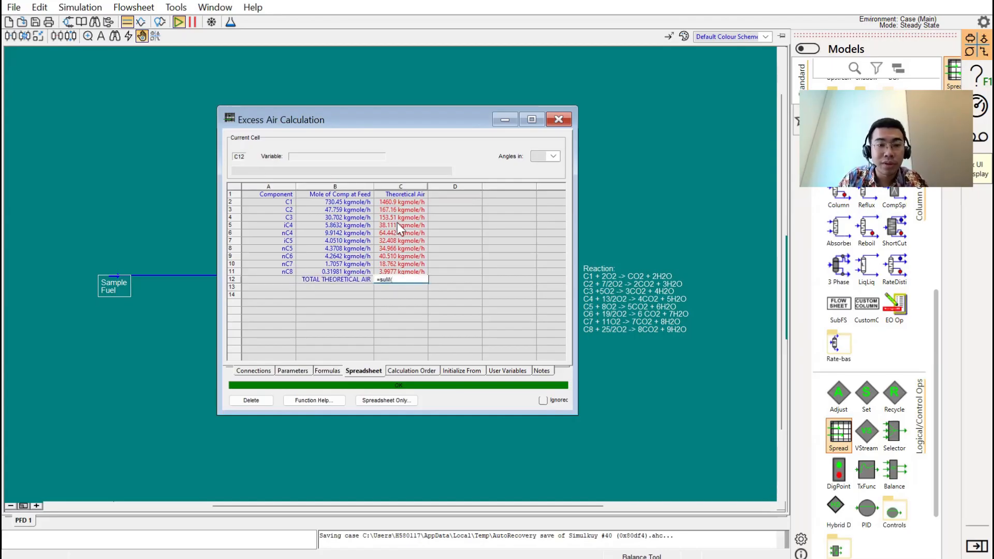
{"action": "type", "text": "C2:"}
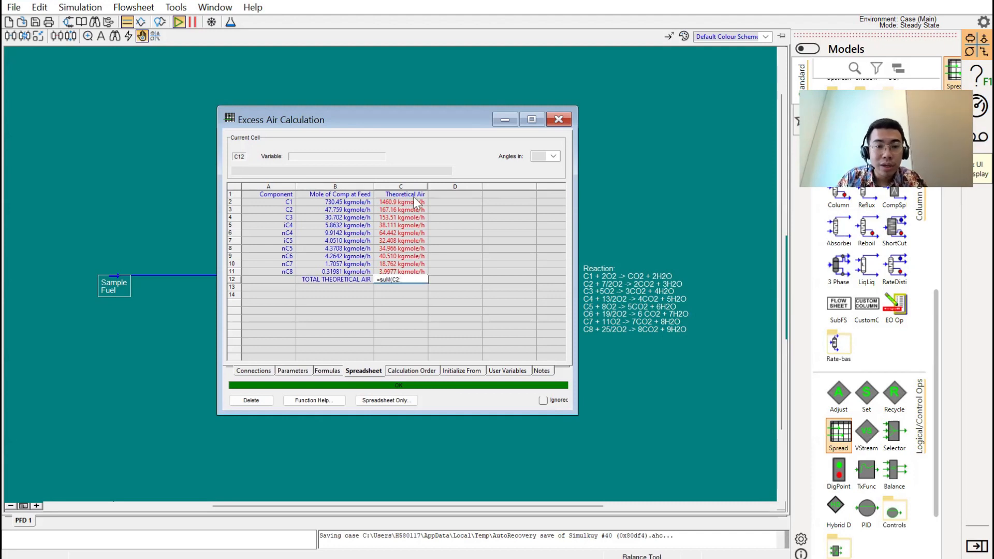
{"action": "type", "text": "C11)"}
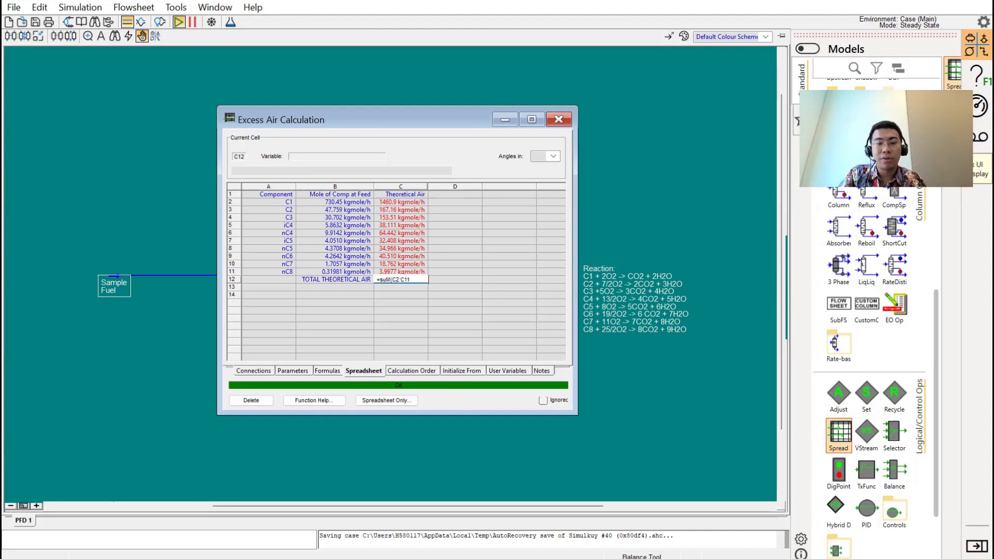
{"action": "key", "text": "Return"}
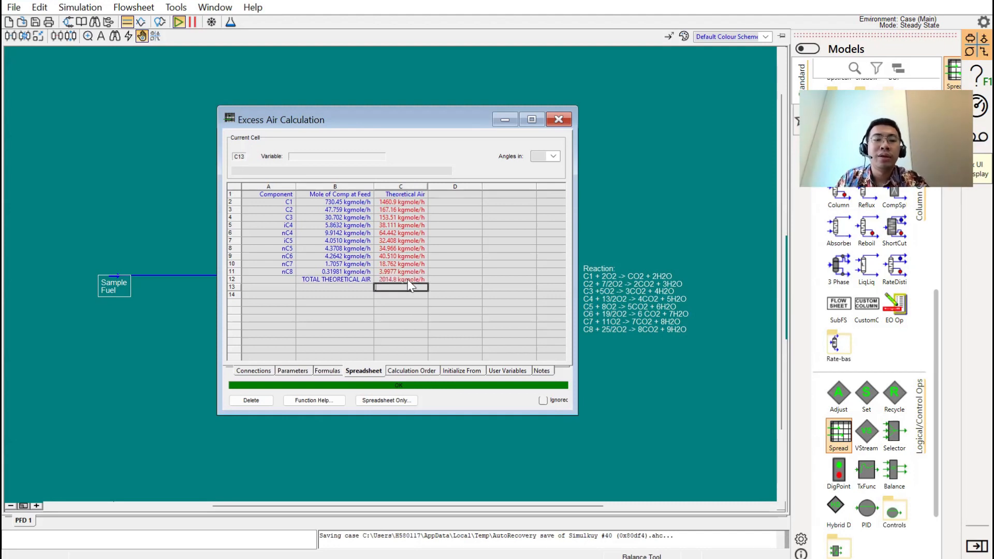
Name the variable of the total in cell C12 Total Theoretical Air.
{"action": "left_click", "coordinate": [399, 280]}
{"action": "left_click", "coordinate": [320, 157]}
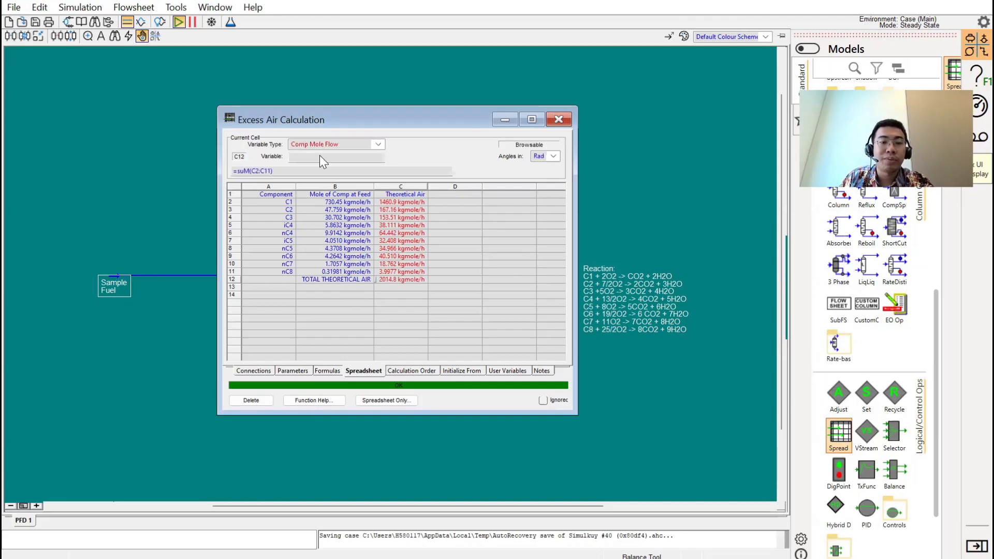
{"action": "type", "text": "Total Theor"}
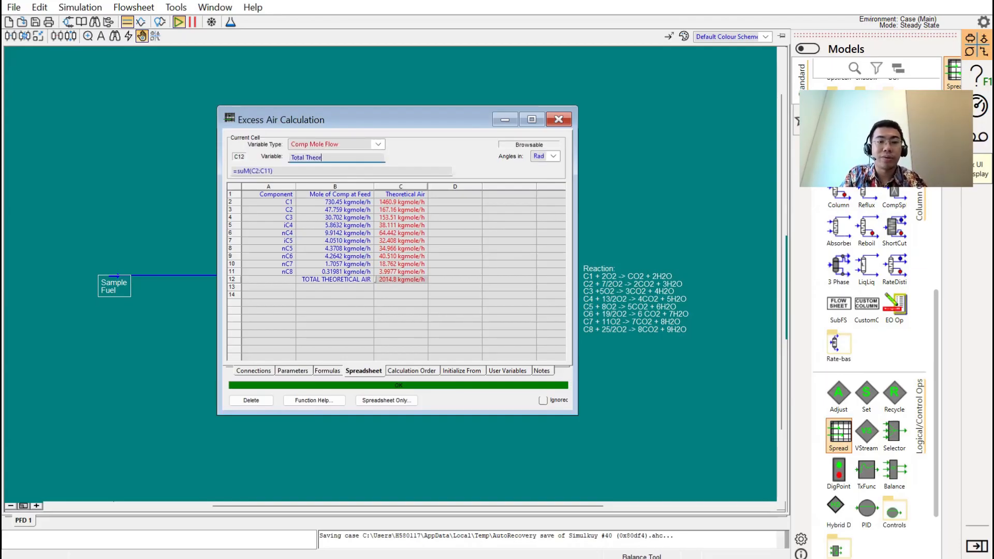
{"action": "type", "text": "etical Air"}
{"action": "key", "text": "Return"}
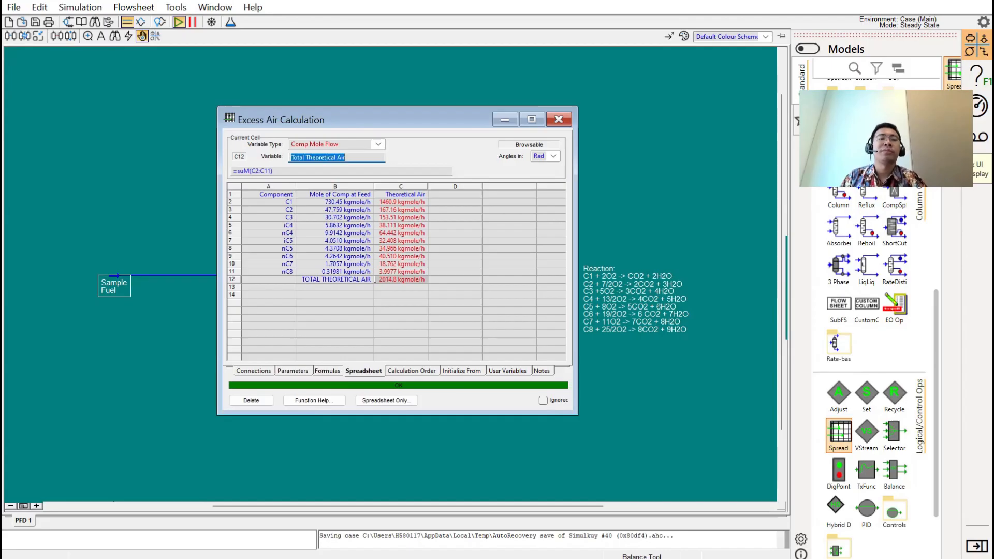
{"action": "left_click", "coordinate": [302, 293]}
{"action": "left_click", "coordinate": [284, 288]}
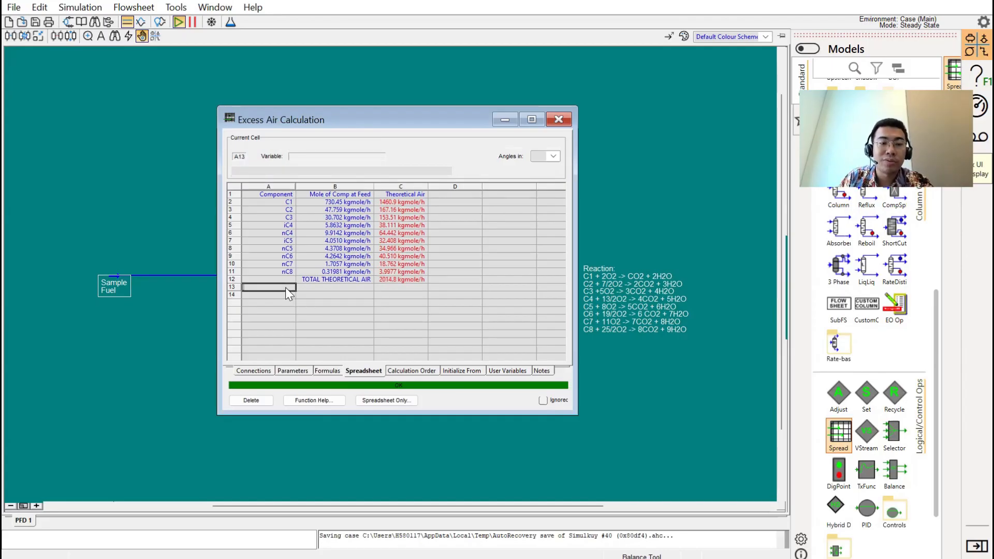
{"action": "left_click", "coordinate": [299, 287]}
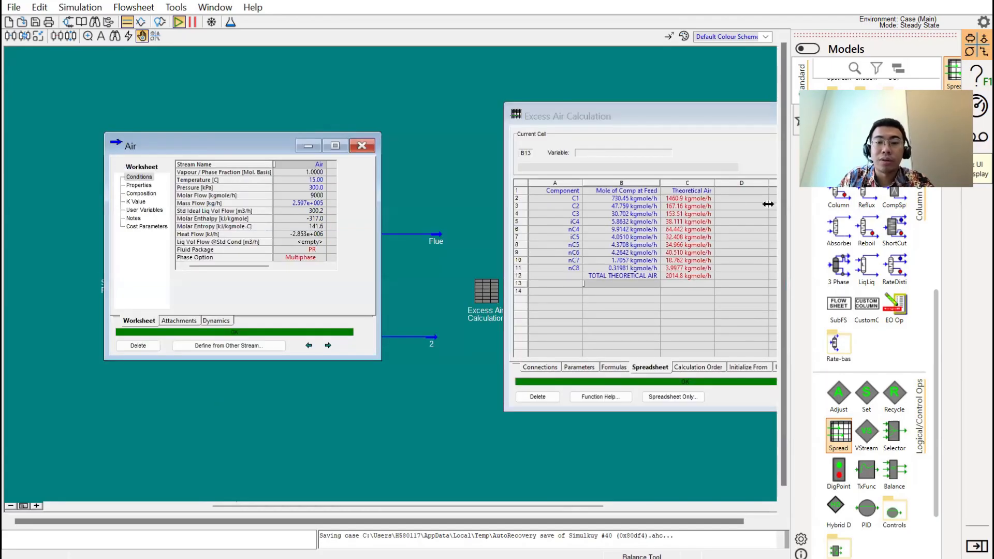
Change the heading in cell C1 to Theoretical O2 and the label in cell B12 to TOTAL.
{"action": "left_click", "coordinate": [693, 193]}
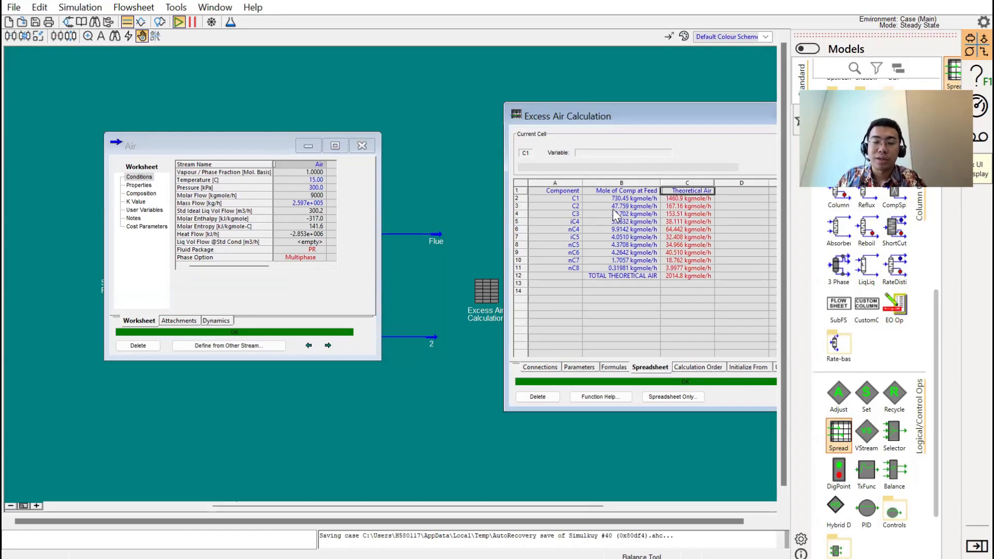
{"action": "type", "text": "Theoretical "}
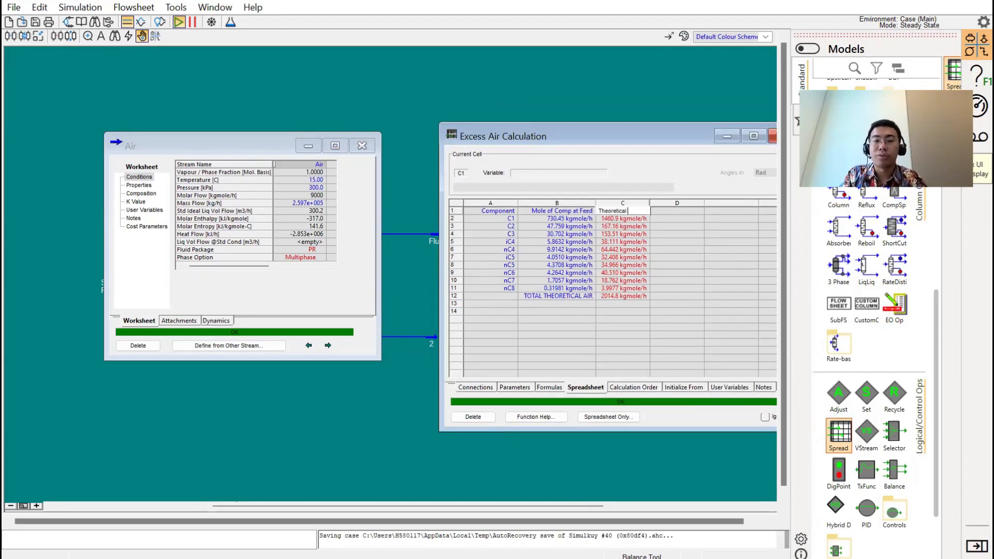
{"action": "type", "text": "O2"}
{"action": "key", "text": "Return"}
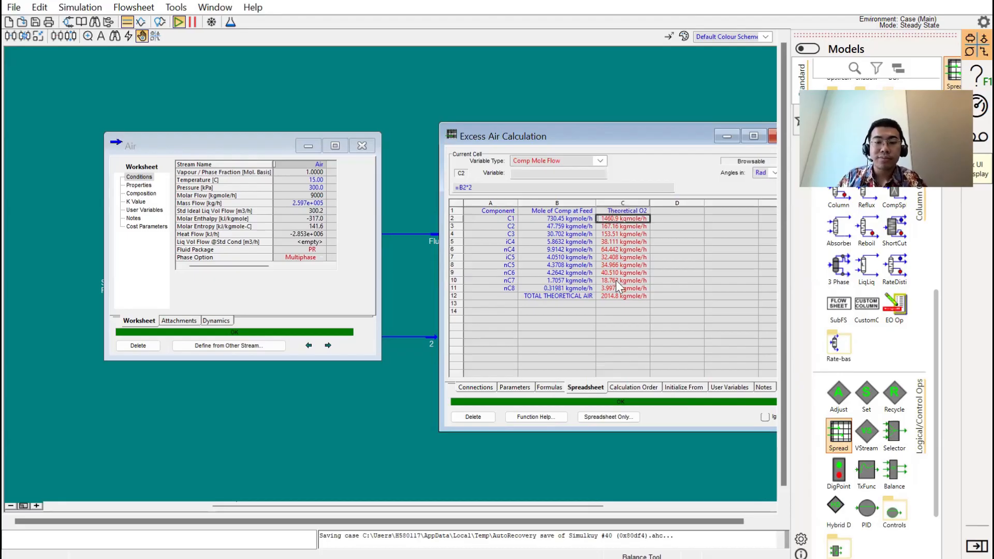
{"action": "left_click", "coordinate": [588, 297]}
{"action": "type", "text": "TOTAL"}
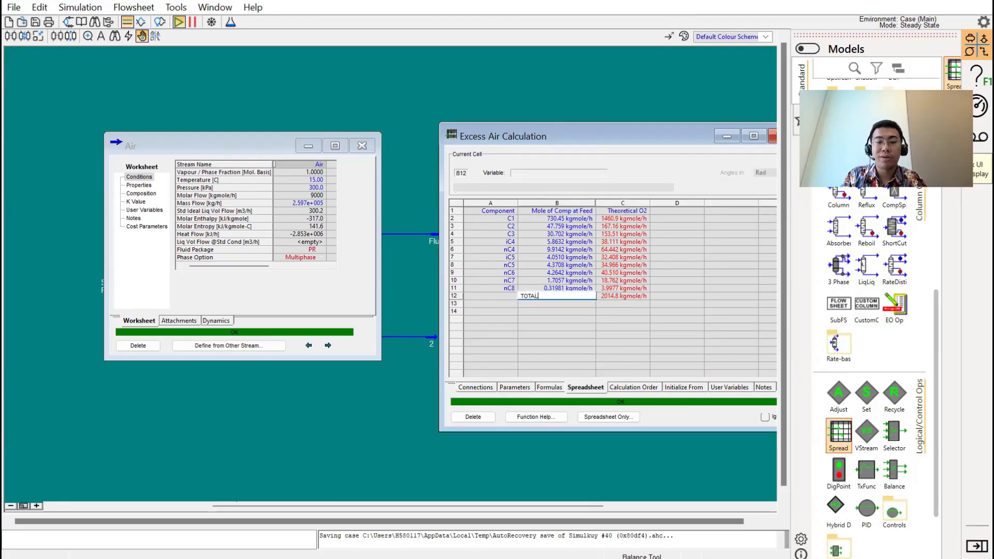
{"action": "key", "text": "Return"}
Rename the variable of the total in cell C12 as Total Theoretical O2.
{"action": "left_click", "coordinate": [611, 297]}
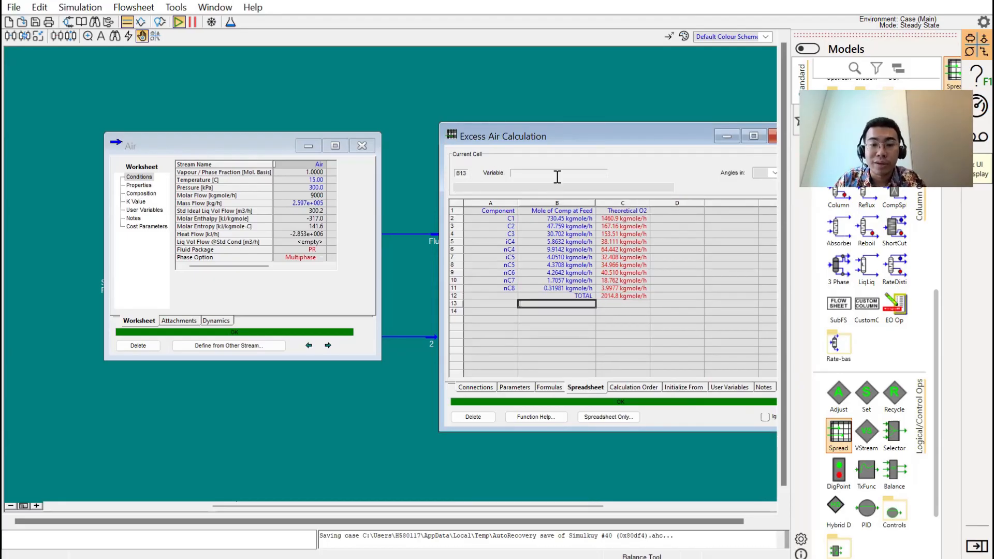
{"action": "left_click", "coordinate": [568, 173]}
{"action": "left_click", "coordinate": [569, 173]}
{"action": "key", "text": "BackSpace"}
{"action": "key", "text": "BackSpace"}
{"action": "key", "text": "BackSpace"}
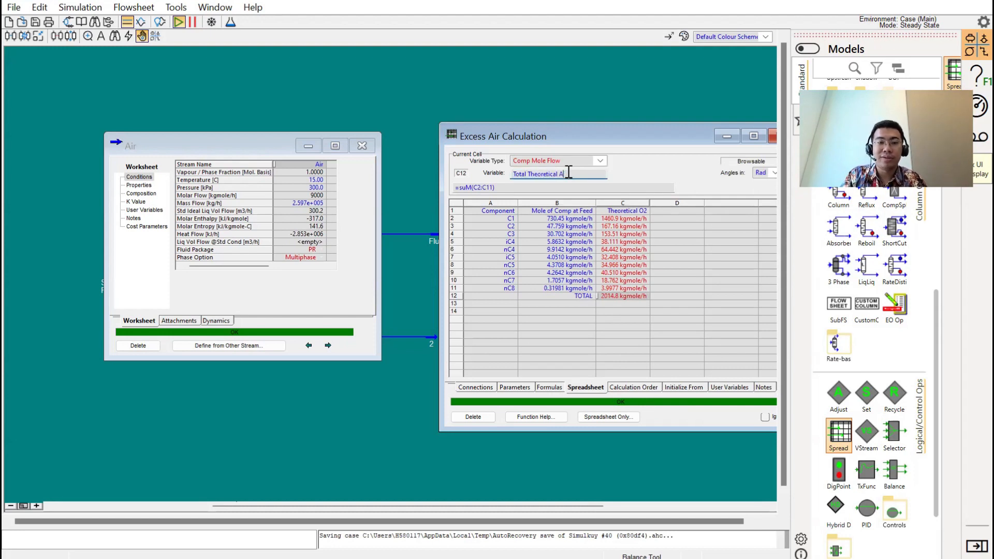
{"action": "type", "text": "O2"}
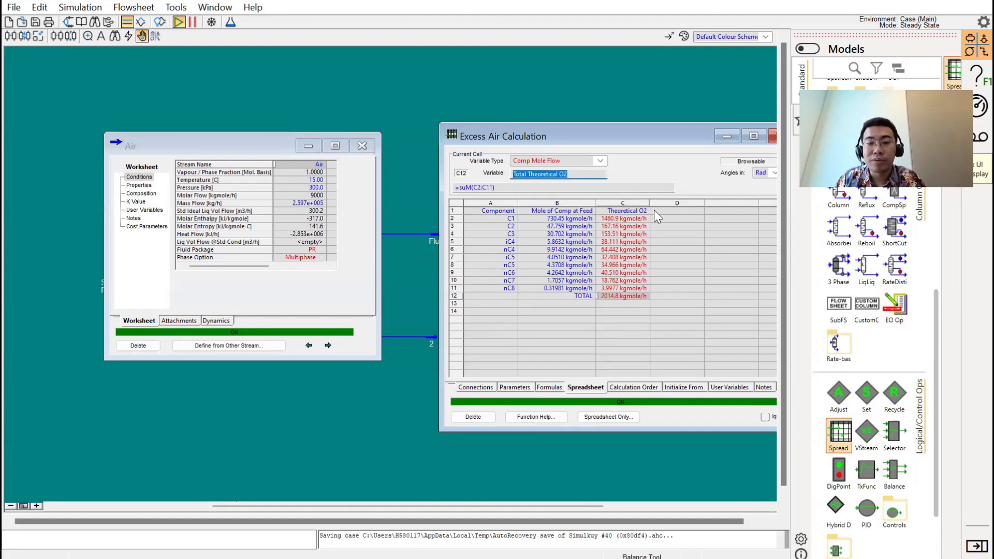
Add the heading Theoretical Air in cell D1 and enter the formula =100/21*C2 for component C1 in cell D2.
{"action": "left_click", "coordinate": [654, 211]}
{"action": "type", "text": "Theoretical Air"}
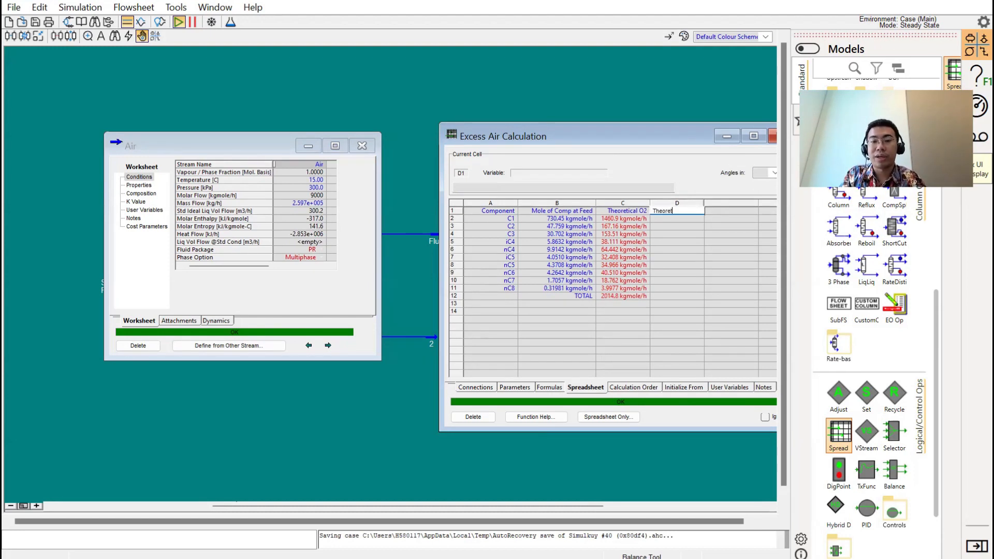
{"action": "key", "text": "Return"}
{"action": "type", "text": "=100"}
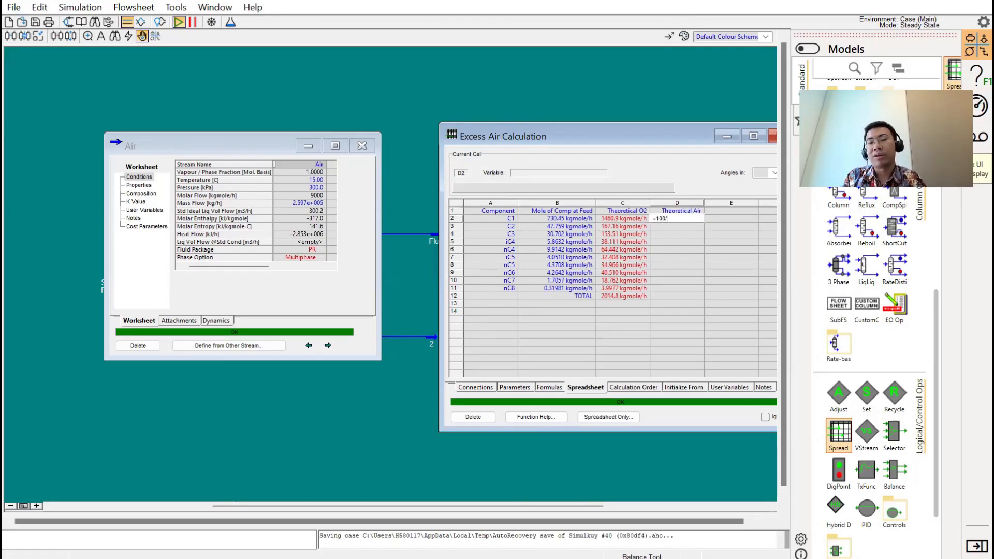
{"action": "type", "text": "/21*"}
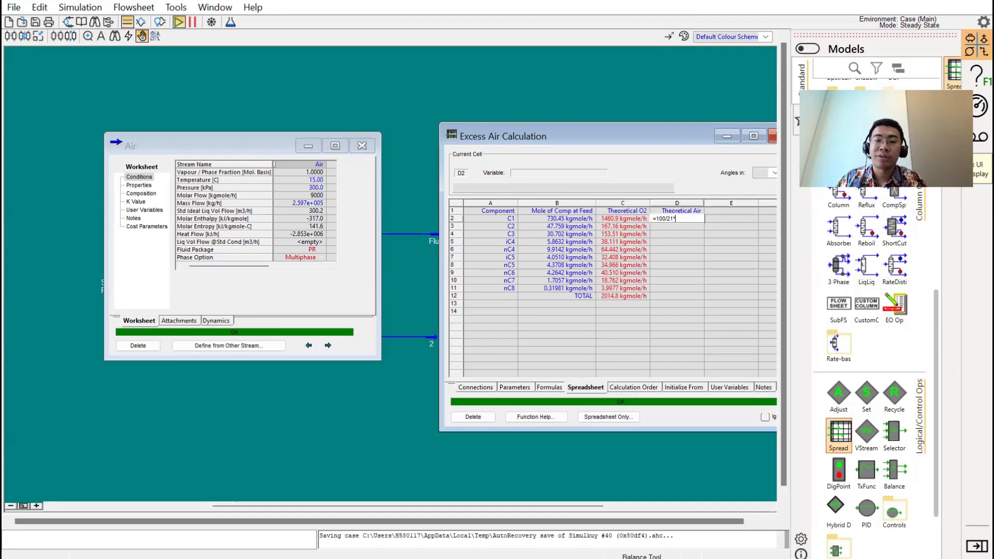
{"action": "left_click", "coordinate": [630, 219]}
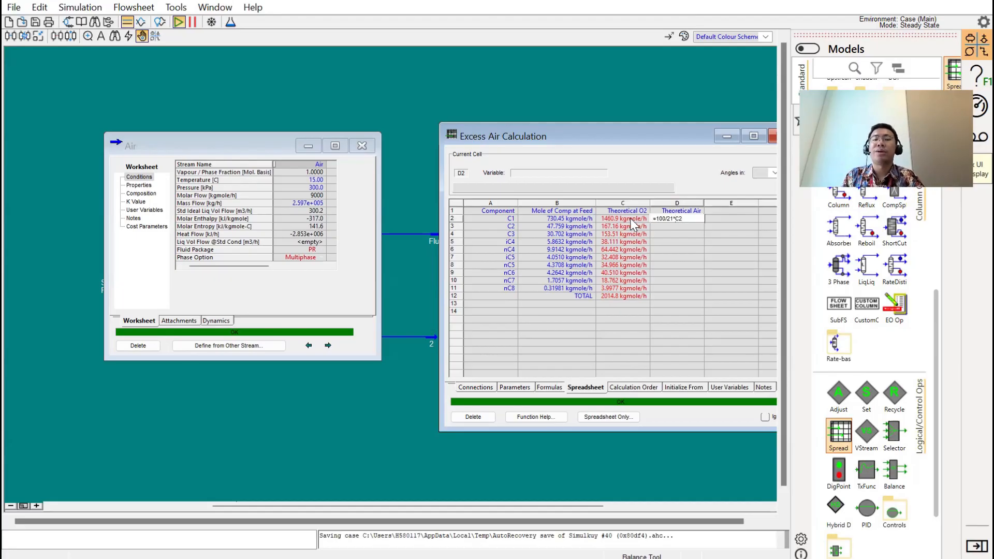
{"action": "key", "text": "Return"}
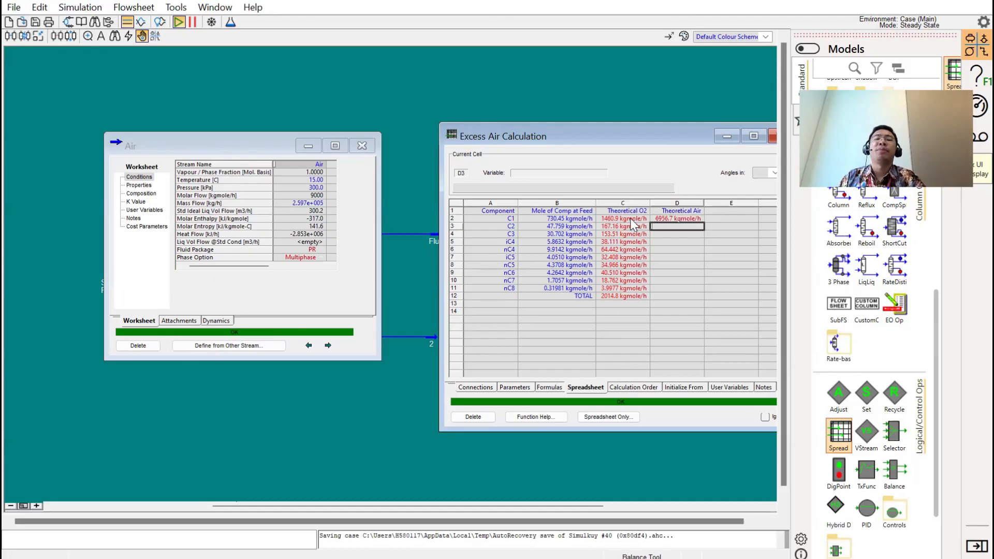
Copy the theoretical air formula from D2 down column D for the remaining components and clear the surplus copy in D13.
{"action": "key", "text": "Up"}
{"action": "left_click", "coordinate": [693, 228]}
{"action": "type", "text": "795.98 kgmole/h"}
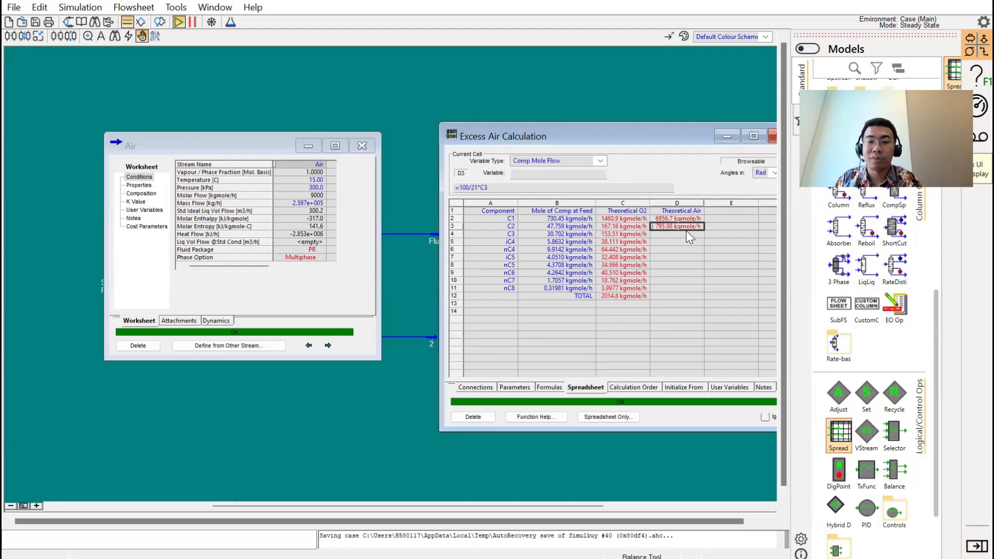
{"action": "left_click", "coordinate": [685, 231]}
{"action": "type", "text": "731.00 kgmole/h"}
{"action": "left_click", "coordinate": [678, 219]}
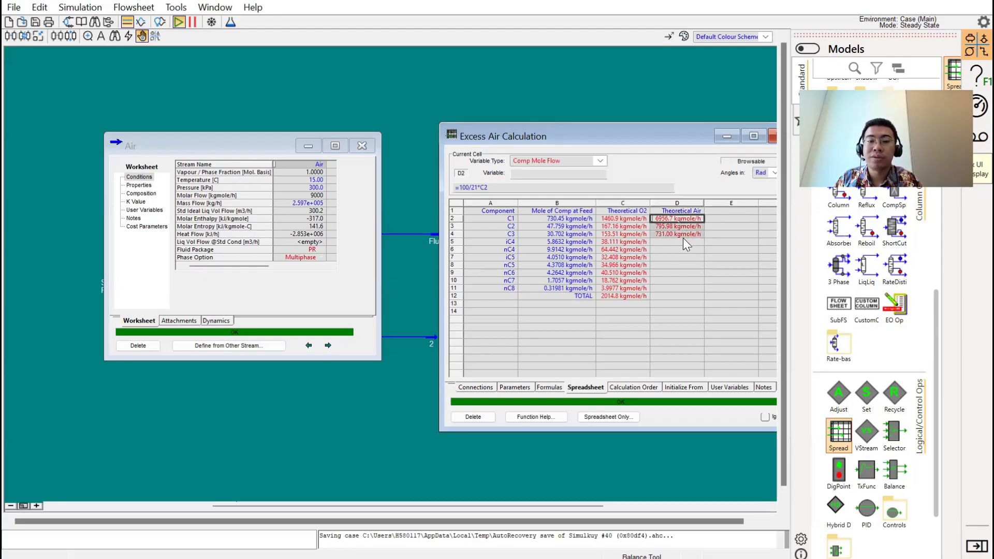
{"action": "left_click_drag", "start_coordinate": [682, 241], "coordinate": [682, 257]}
{"action": "key", "text": "ctrl+v"}
{"action": "left_click_drag", "start_coordinate": [679, 219], "coordinate": [680, 257]}
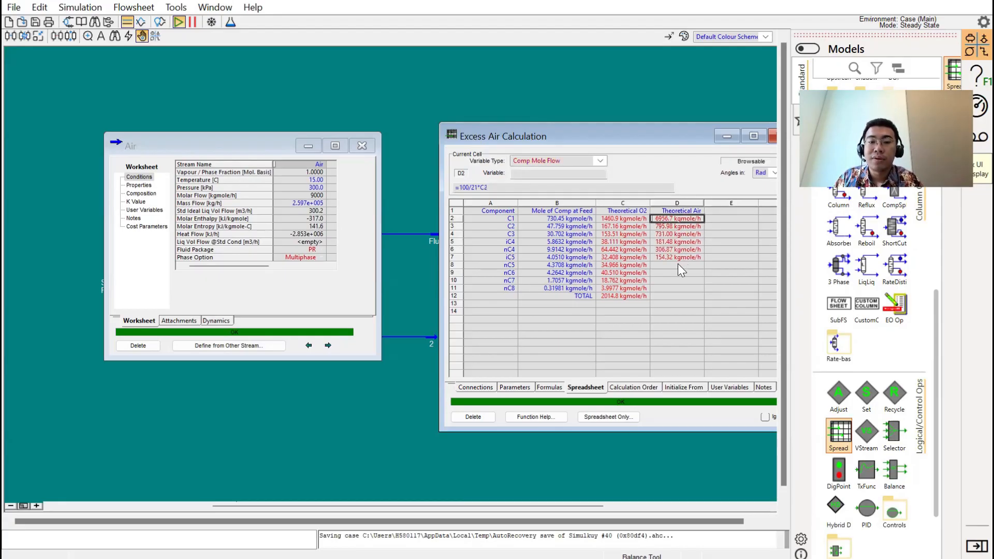
{"action": "key", "text": "ctrl+c"}
{"action": "left_click", "coordinate": [673, 265]}
{"action": "key", "text": "ctrl+v"}
{"action": "left_click", "coordinate": [675, 303]}
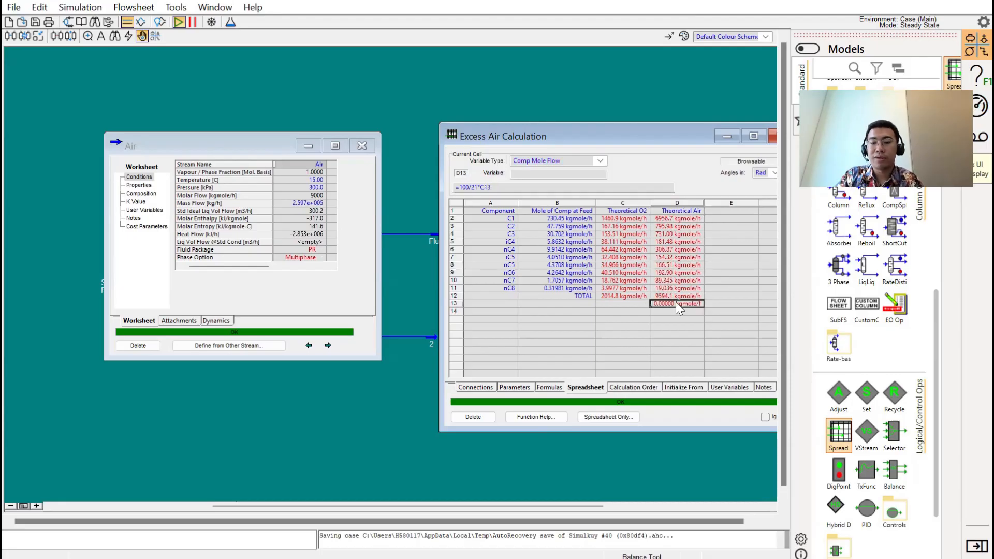
{"action": "key", "text": "Delete"}
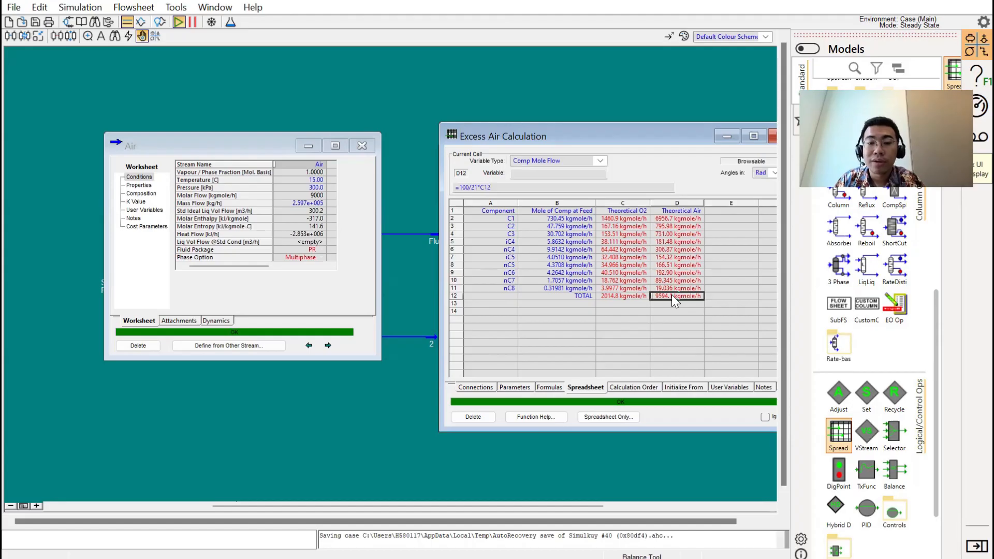
Replace the formula in cell D12 with =sum(D2:D11) to total the theoretical air.
{"action": "type", "text": "=sum("}
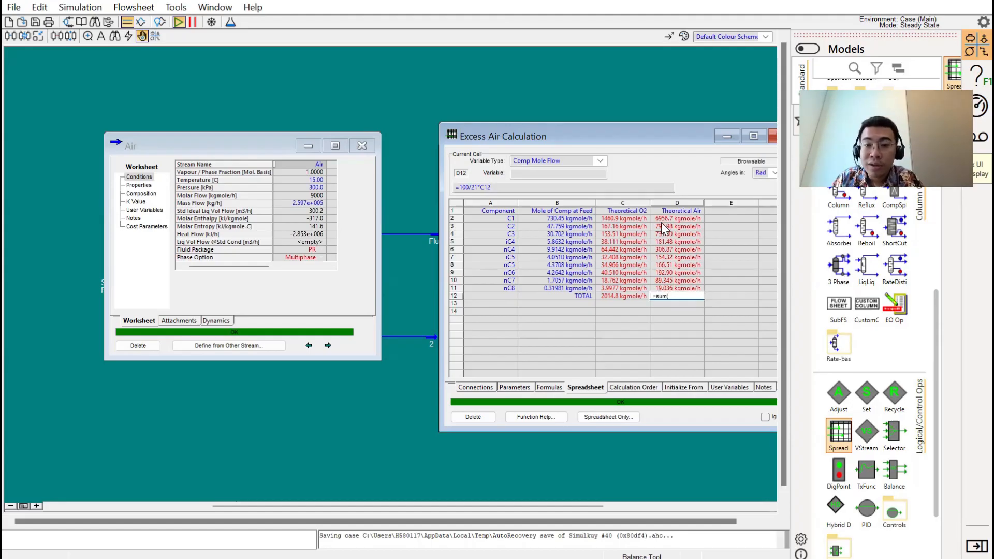
{"action": "left_click", "coordinate": [666, 219]}
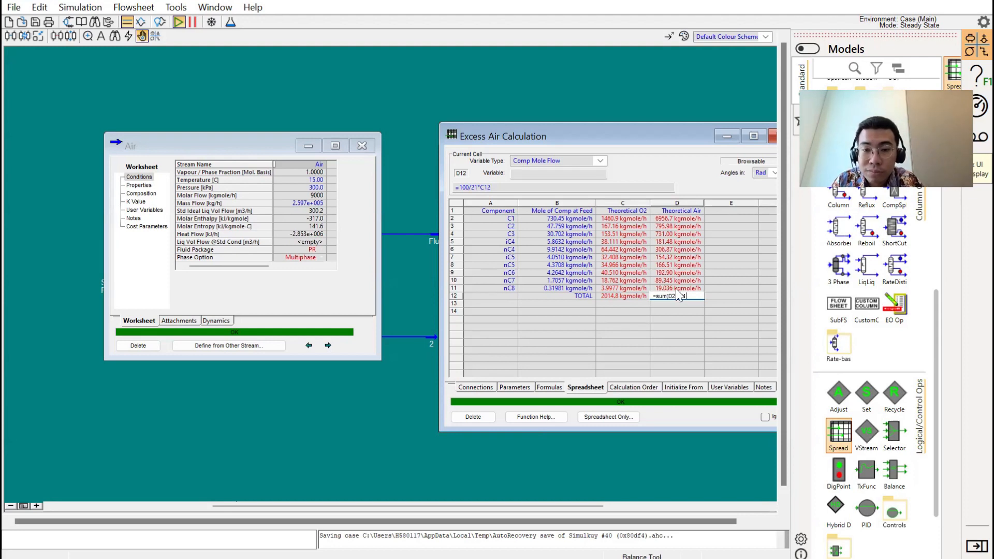
{"action": "key", "text": "Return"}
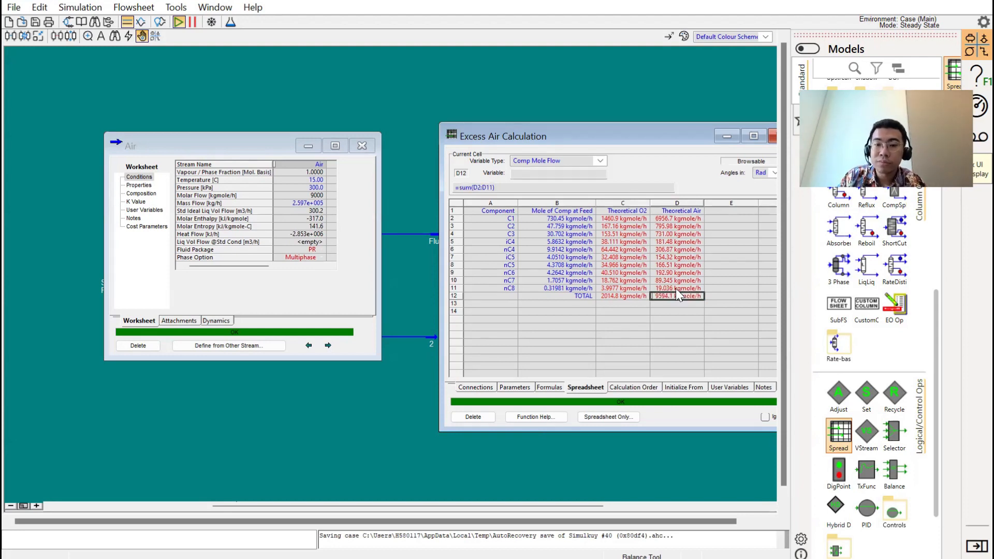
Name the variable of the total in cell D12 Total Theoretical Air.
{"action": "left_click", "coordinate": [641, 294]}
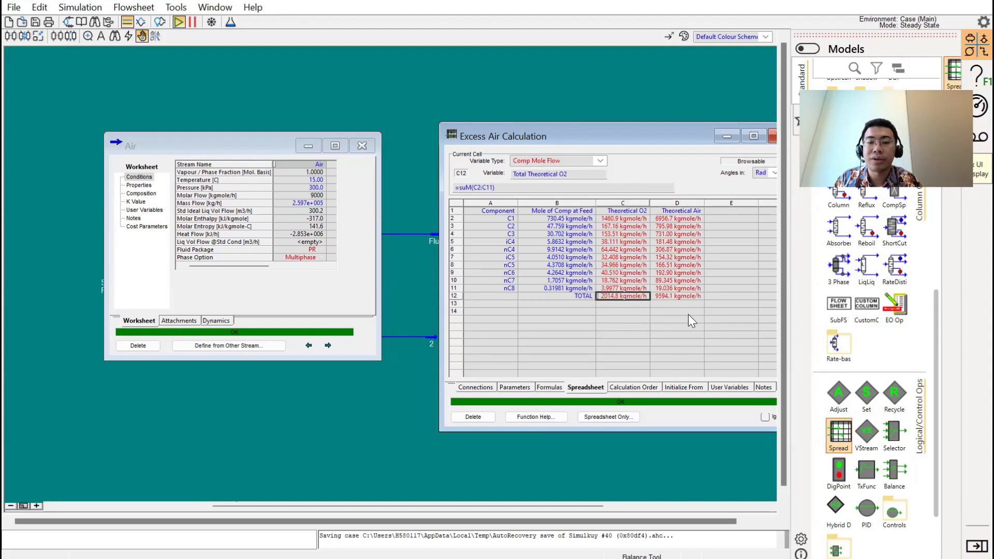
{"action": "key", "text": "Right"}
{"action": "left_click", "coordinate": [529, 175]}
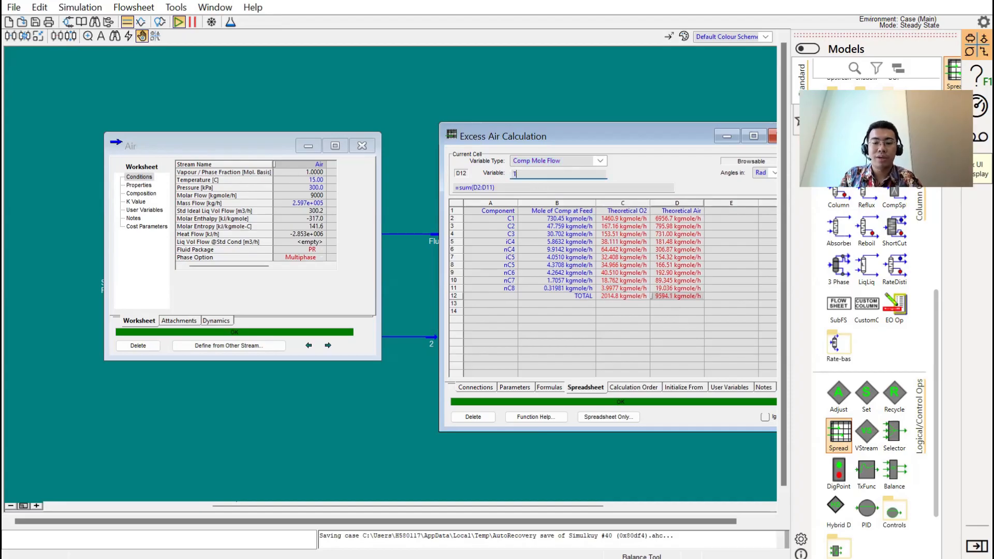
{"action": "type", "text": "Tlta"}
{"action": "key", "text": "BackSpace"}
{"action": "key", "text": "BackSpace"}
{"action": "key", "text": "BackSpace"}
{"action": "type", "text": "otal Te"}
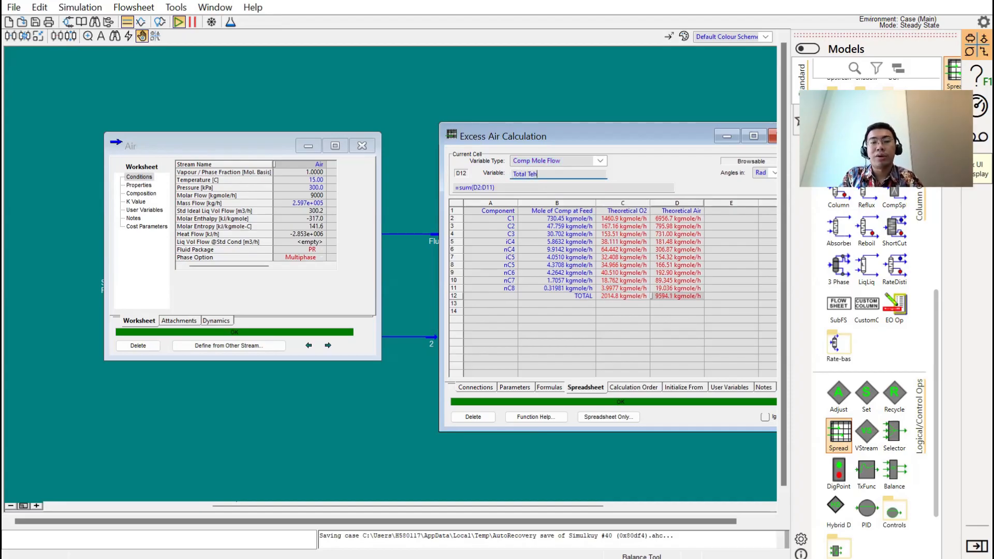
{"action": "key", "text": "BackSpace"}
{"action": "type", "text": "heoreti"}
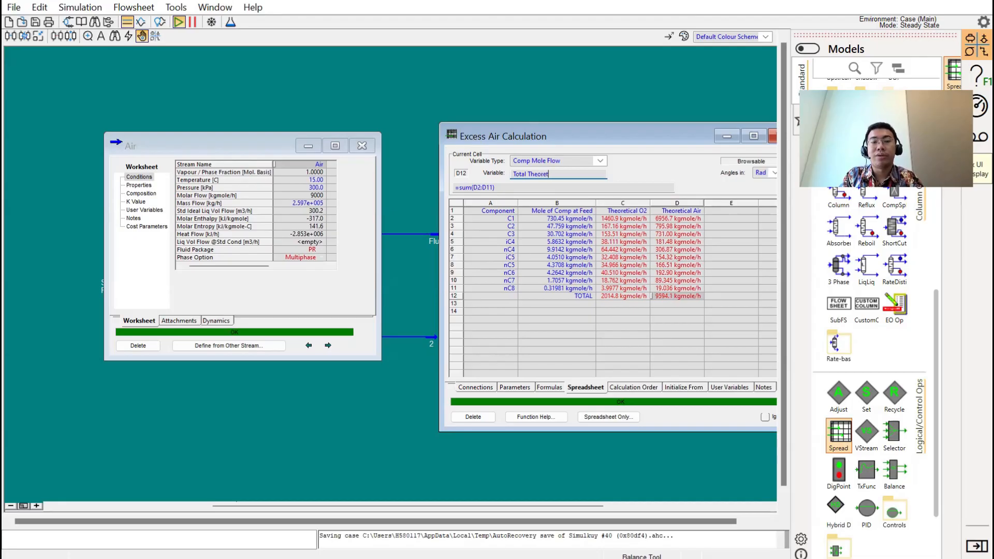
{"action": "type", "text": "cal Air"}
{"action": "key", "text": "Return"}
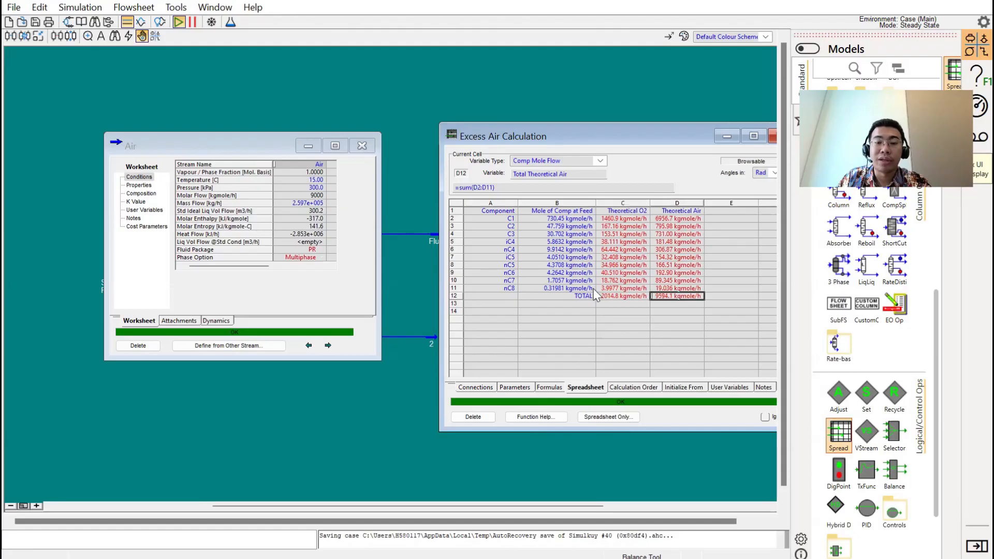
Enter the label Molar Flow of Air in cell B13, below the TOTAL row.
{"action": "left_click", "coordinate": [576, 305]}
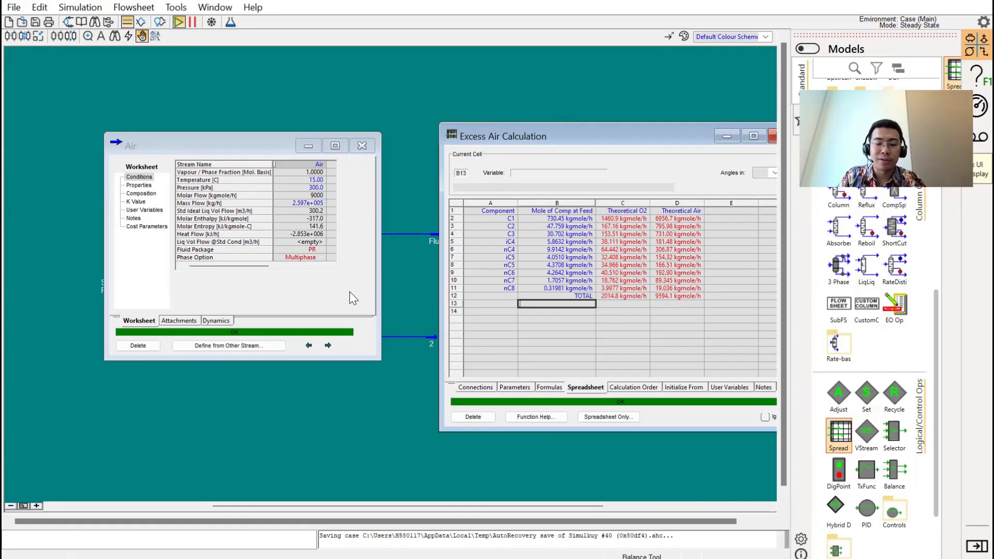
{"action": "type", "text": "Molar Flow of "}
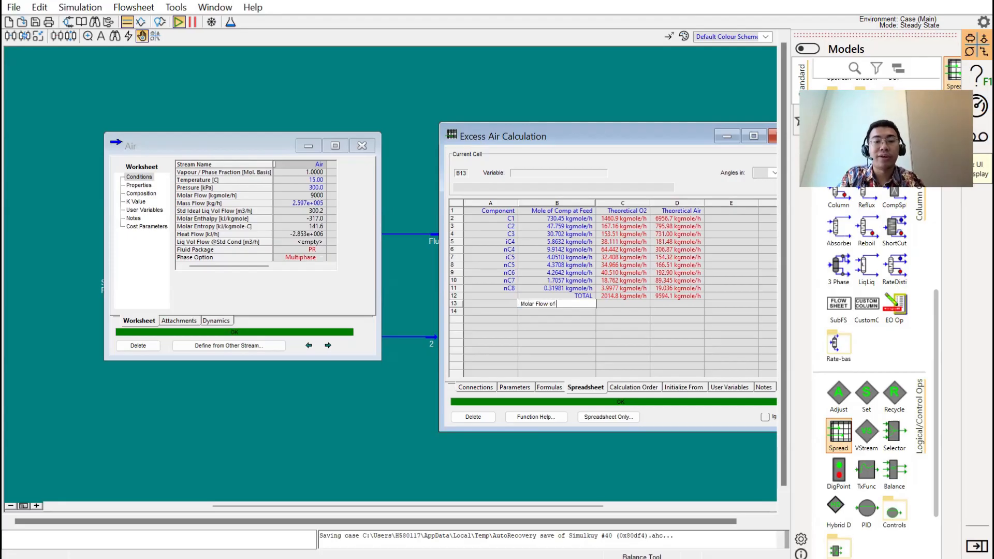
{"action": "type", "text": "Rir"}
{"action": "key", "text": "Return"}
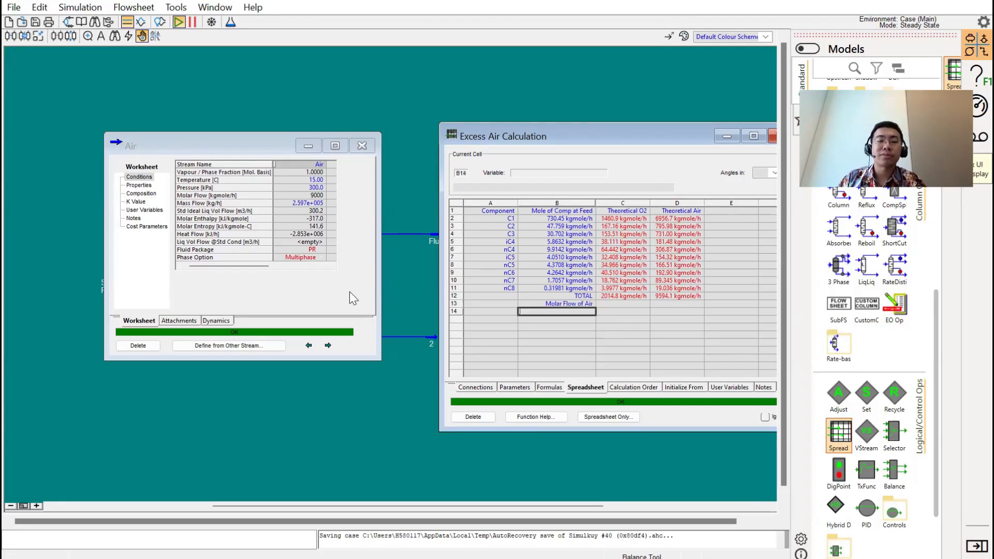
Import the molar flow of the Air stream into cell C13 of the spreadsheet.
{"action": "left_click", "coordinate": [311, 196]}
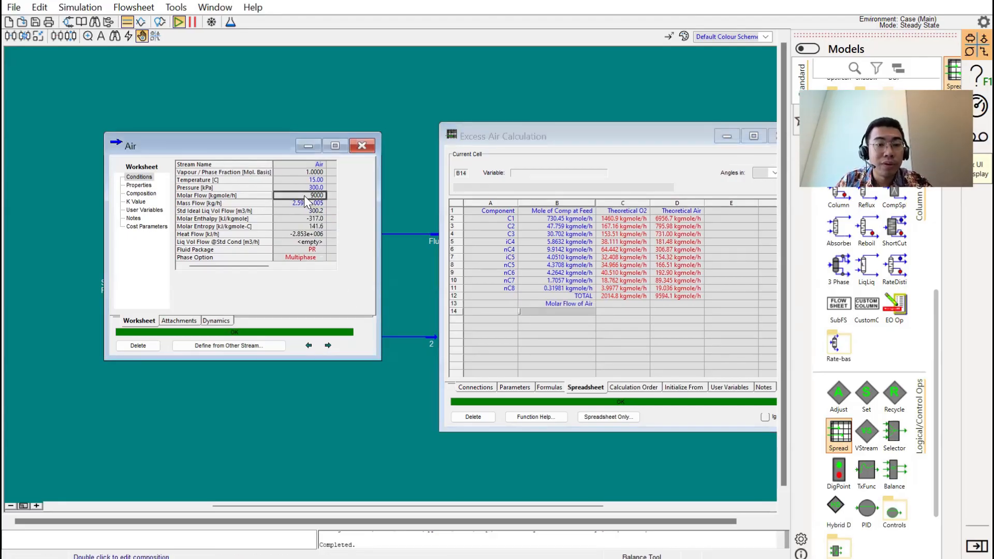
{"action": "left_click_drag", "start_coordinate": [327, 198], "coordinate": [621, 304]}
{"action": "left_click", "coordinate": [634, 303]}
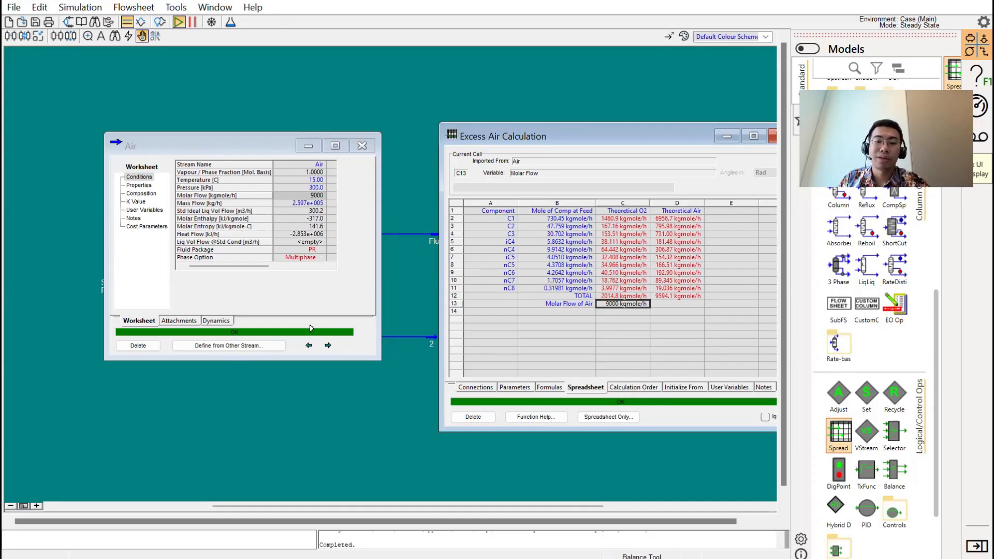
Enter the label %Excess Air in cell B14, below Molar Flow of Air.
{"action": "left_click", "coordinate": [573, 312]}
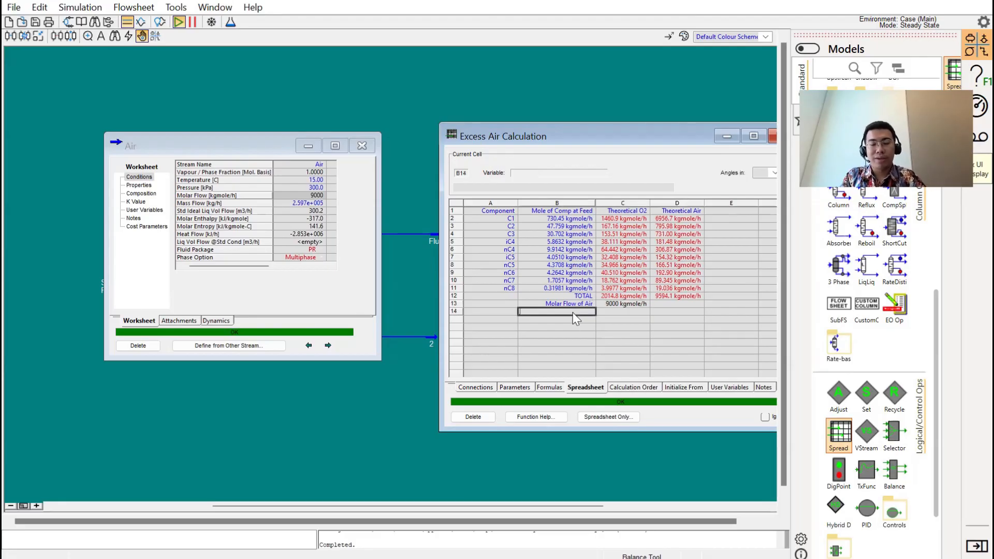
{"action": "type", "text": "%Exce"}
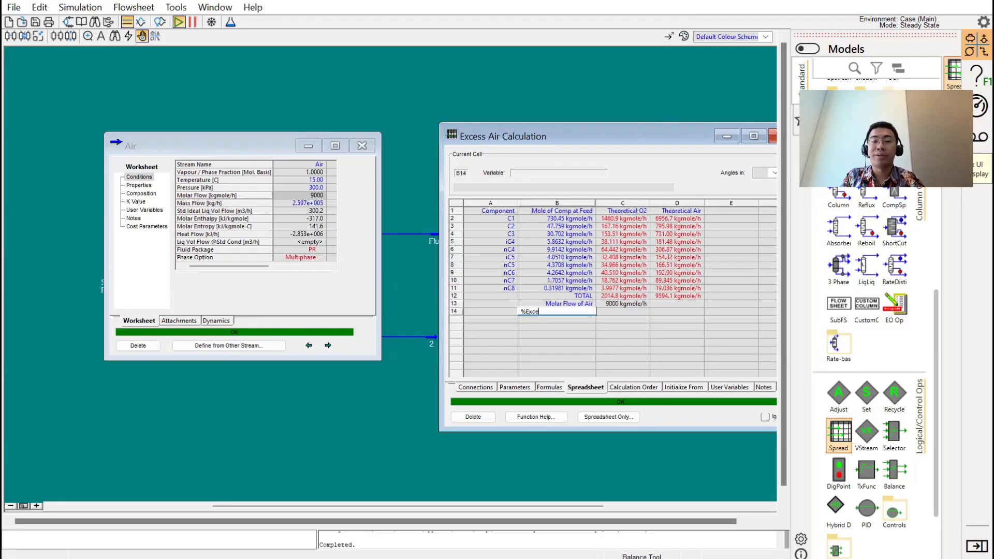
{"action": "type", "text": "ss Air"}
{"action": "key", "text": "Return"}
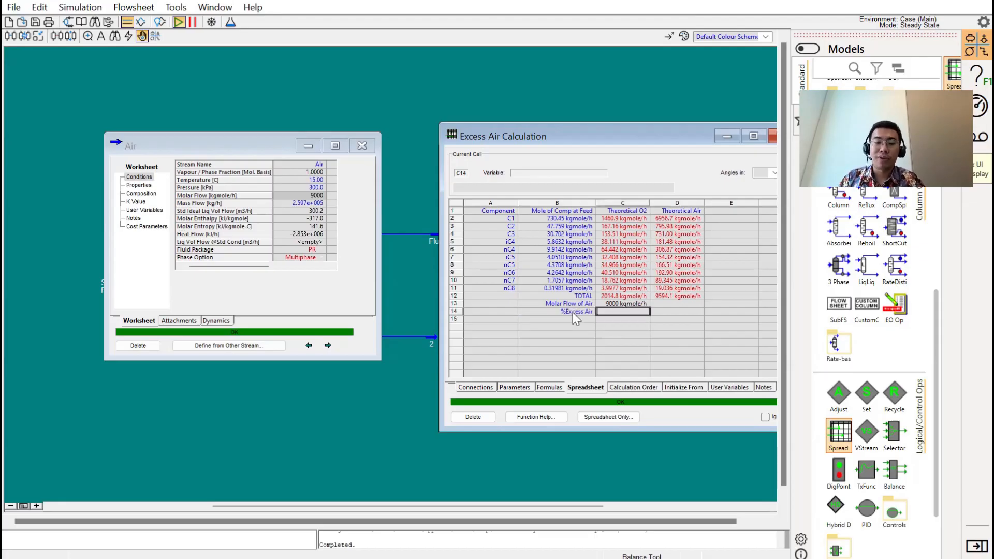
Check the excess air definition on the PowerPoint slide and enter the formula =(C13-D12)/D12*100 in cell C14 of the UniSim spreadsheet.
{"action": "key", "text": "alt+Tab"}
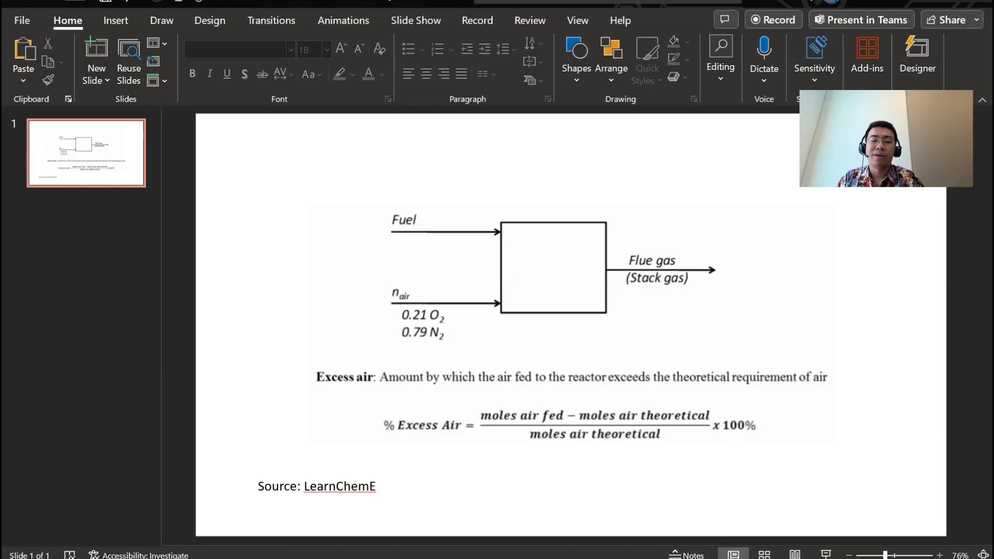
{"action": "key", "text": "alt+Tab"}
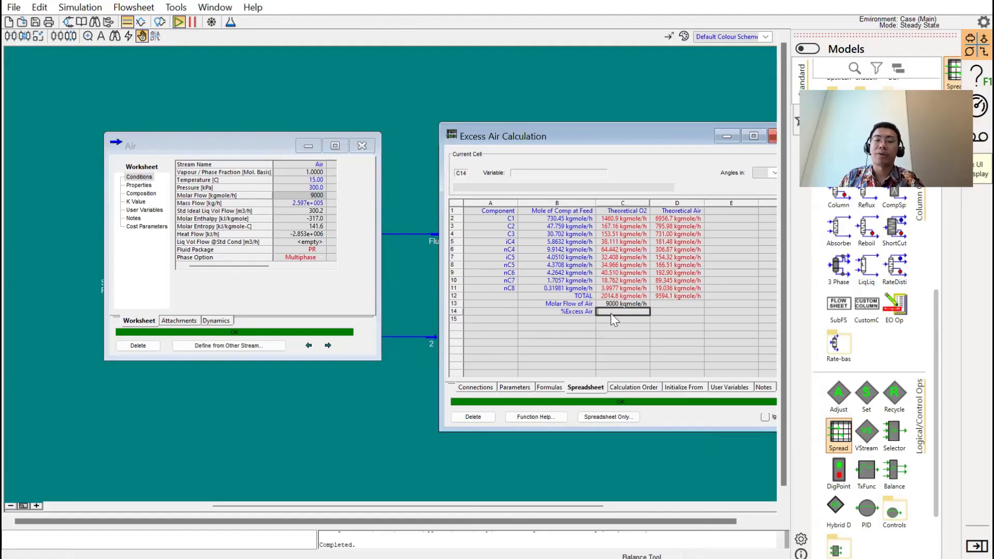
{"action": "type", "text": "="}
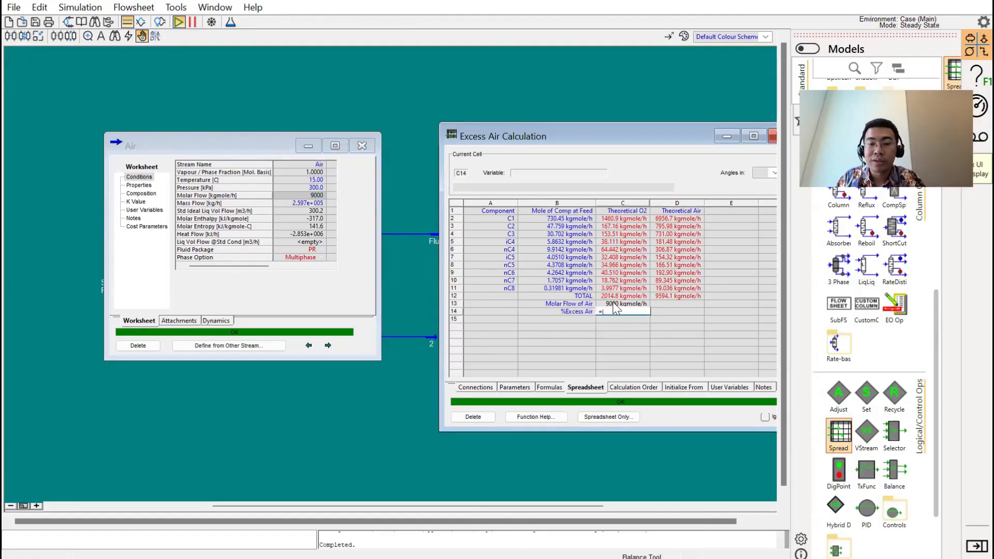
{"action": "type", "text": "(C13-"}
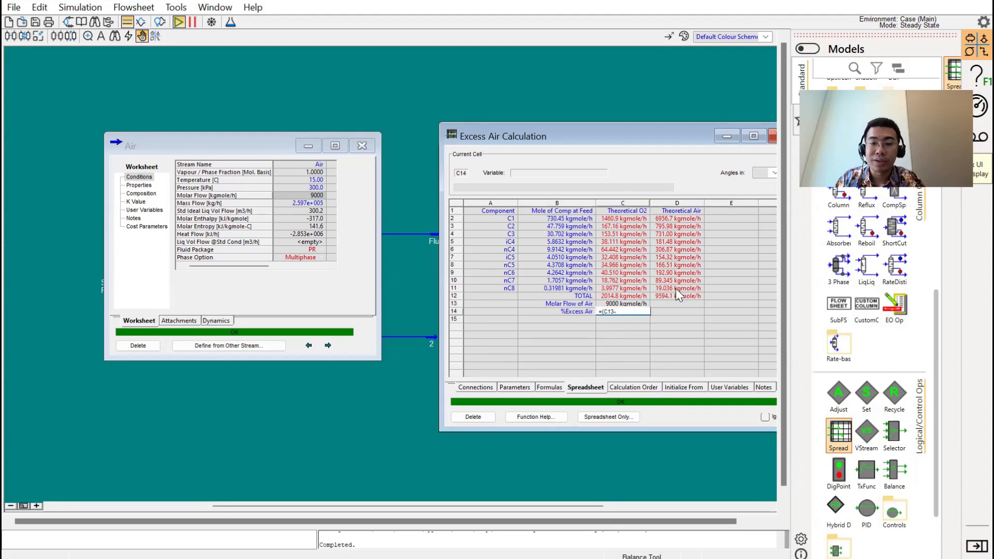
{"action": "type", "text": "D12)"}
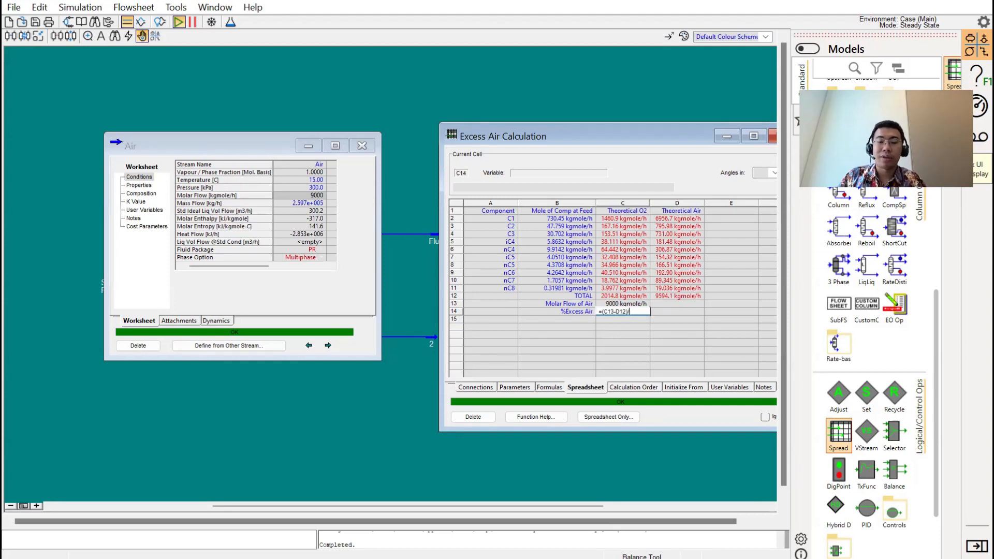
{"action": "type", "text": "/D12*100"}
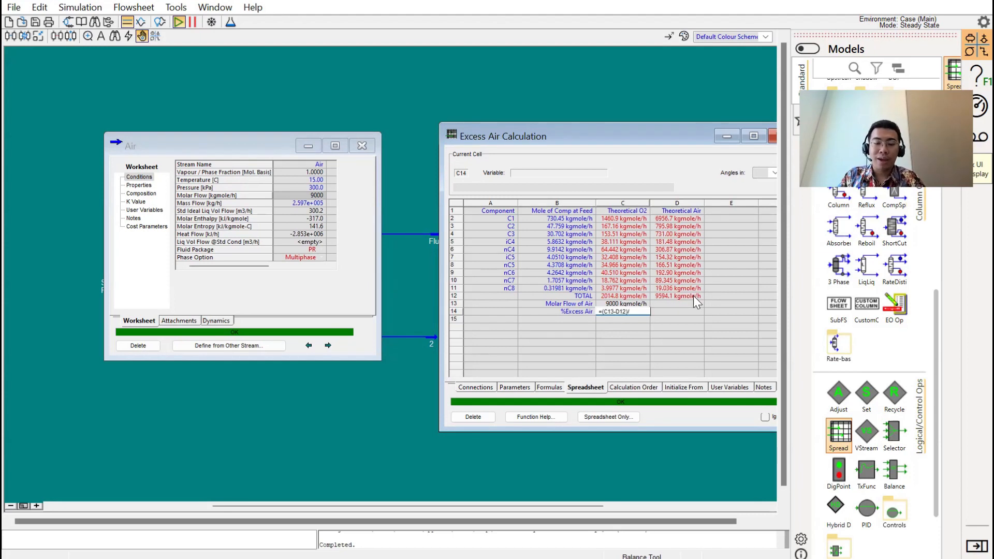
{"action": "key", "text": "Return"}
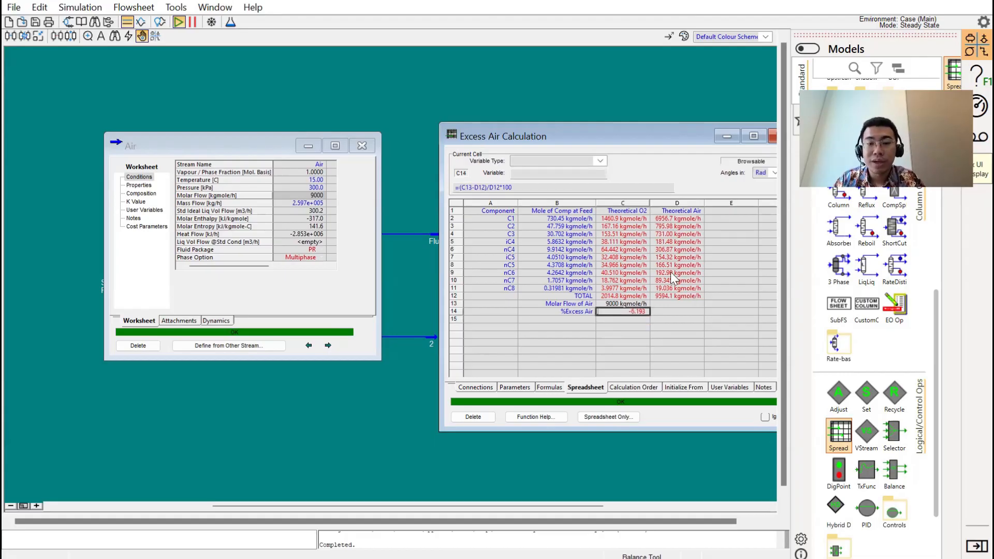
Set the variable type of cell C14 to Percent.
{"action": "left_click", "coordinate": [599, 162]}
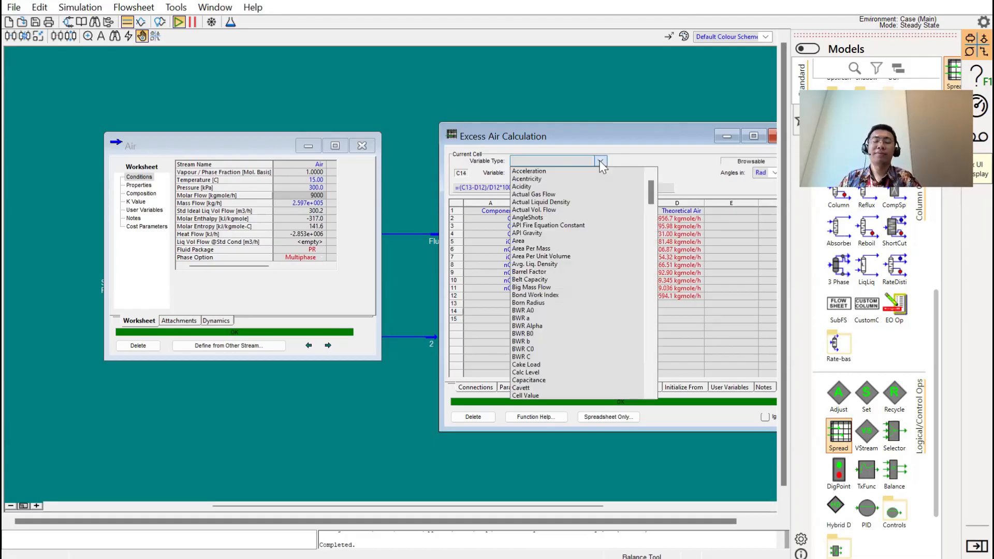
{"action": "type", "text": "perc"}
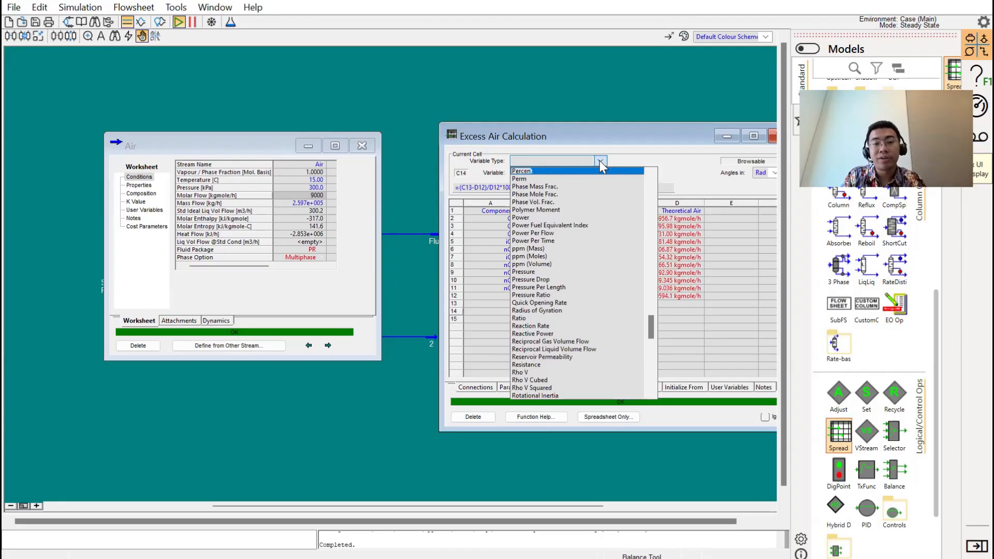
{"action": "key", "text": "Return"}
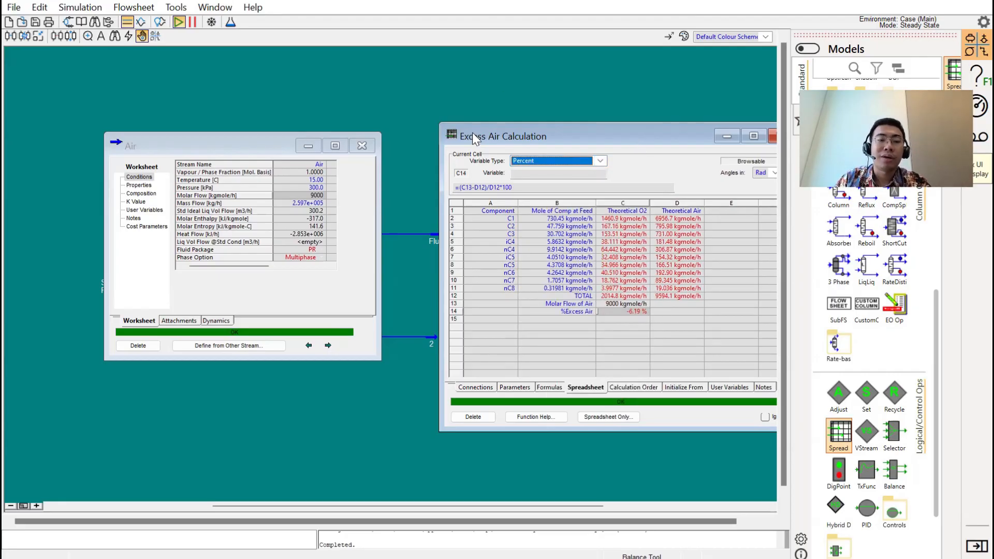
Set the Air stream's mass flow to 280000 kg/h, check the %Excess Air cell, and close the stream window.
{"action": "left_click_drag", "start_coordinate": [472, 133], "coordinate": [321, 111]}
{"action": "left_click", "coordinate": [282, 203]}
{"action": "left_click_drag", "start_coordinate": [239, 153], "coordinate": [103, 156]}
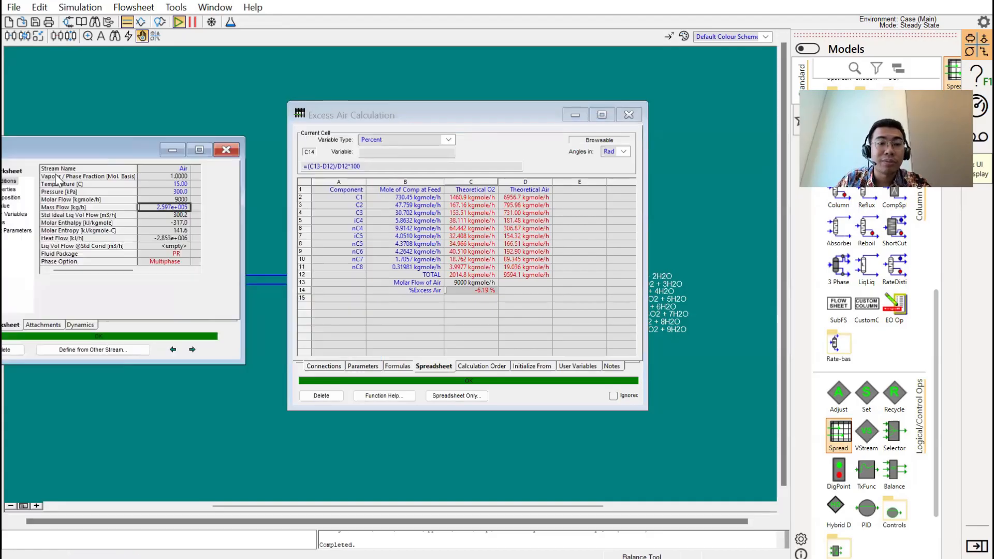
{"action": "mouse_move", "coordinate": [150, 209]}
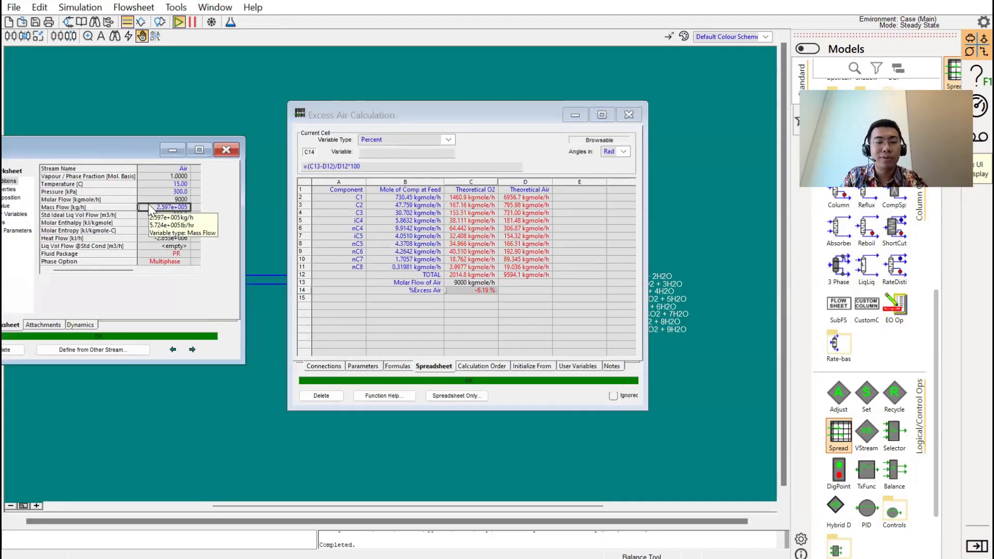
{"action": "type", "text": "280000"}
{"action": "key", "text": "Return"}
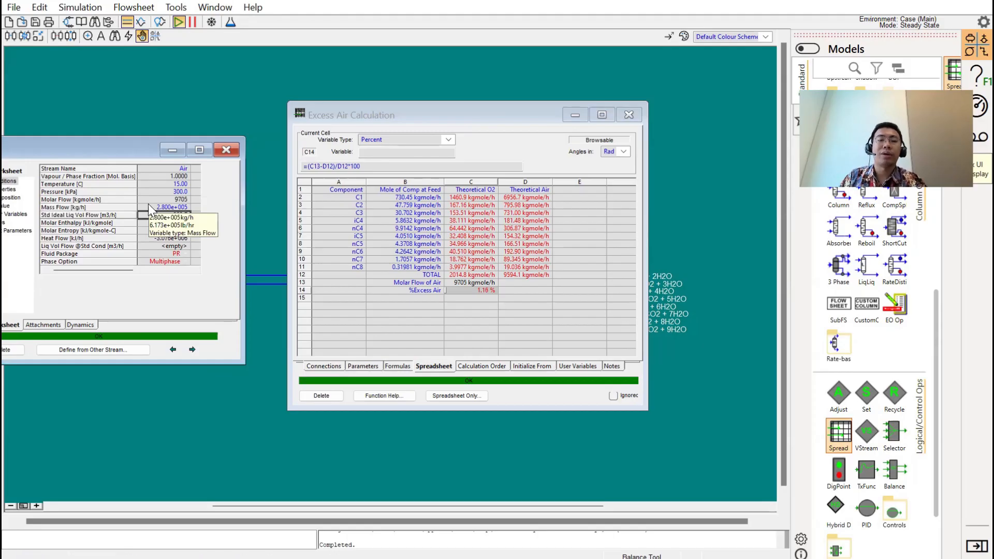
{"action": "left_click", "coordinate": [485, 291]}
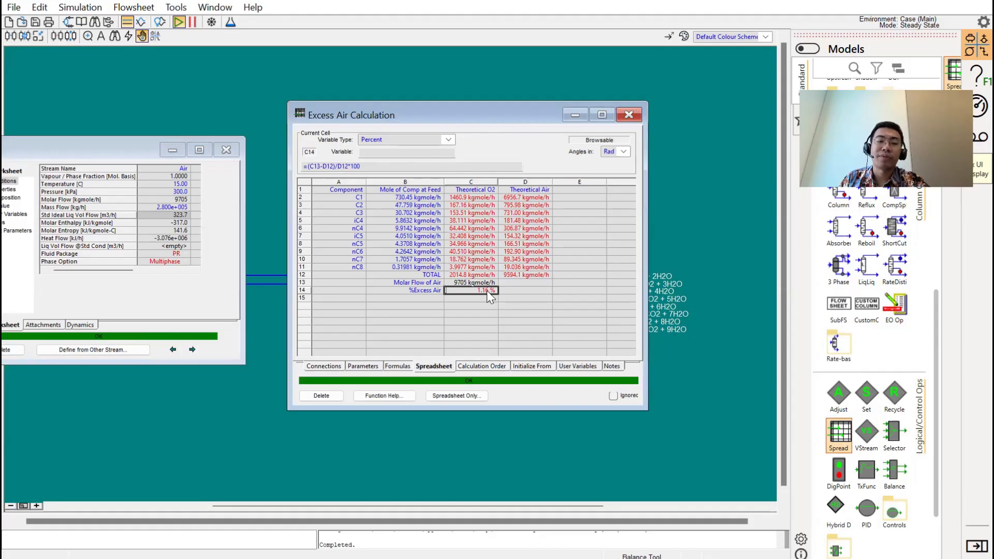
{"action": "left_click", "coordinate": [226, 151]}
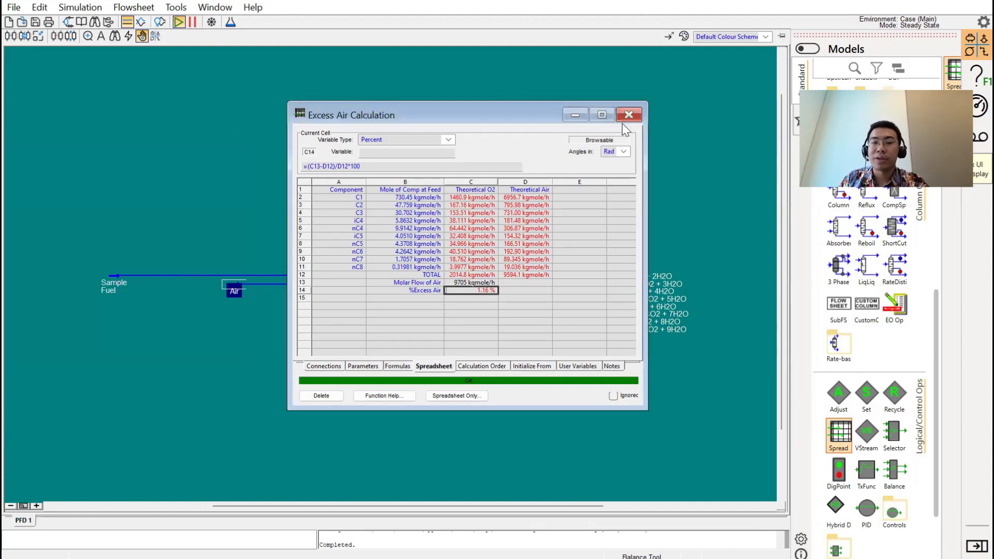
Name the variable of cell C14 %Excess Air and close the Excess Air Calculation spreadsheet.
{"action": "left_click", "coordinate": [389, 153]}
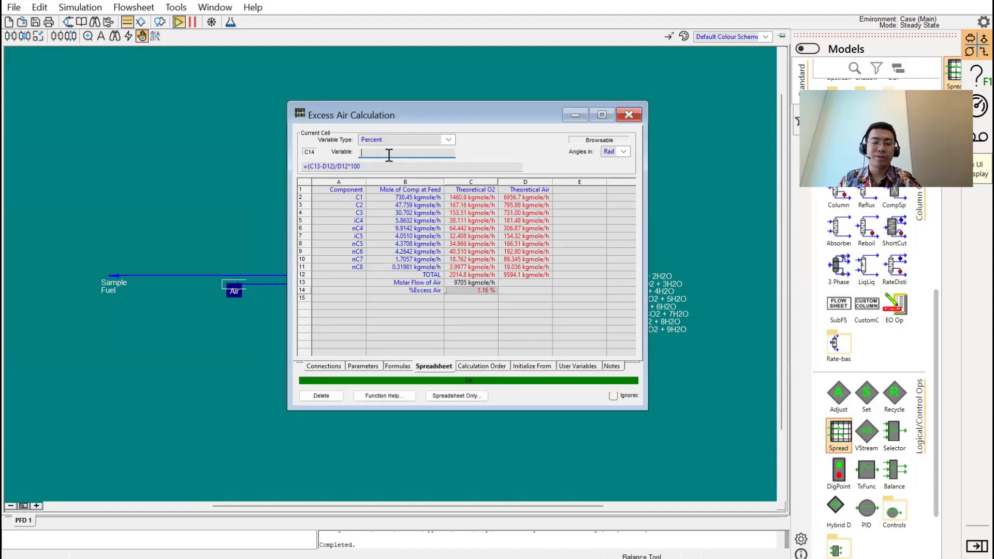
{"action": "type", "text": "%Excess Air"}
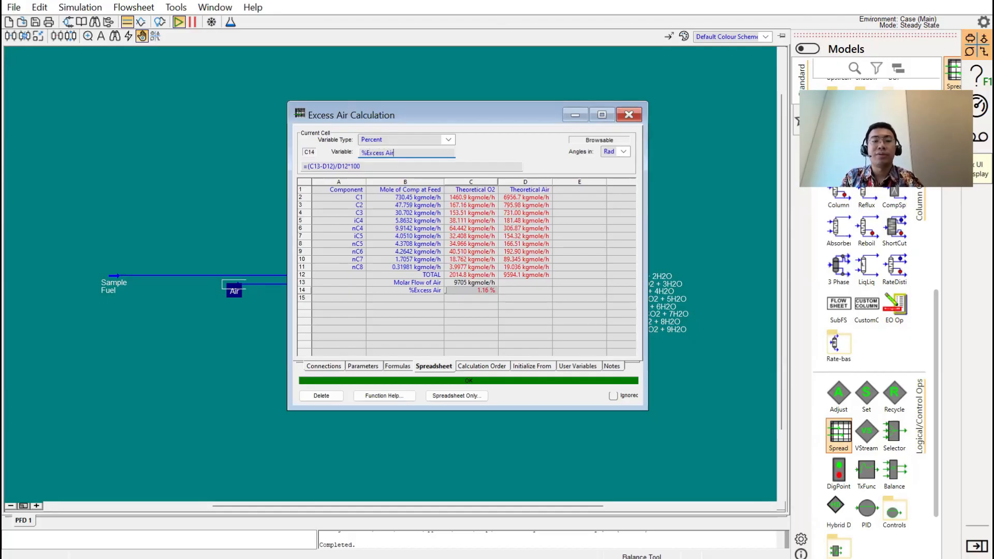
{"action": "key", "text": "Return"}
{"action": "left_click", "coordinate": [629, 115]}
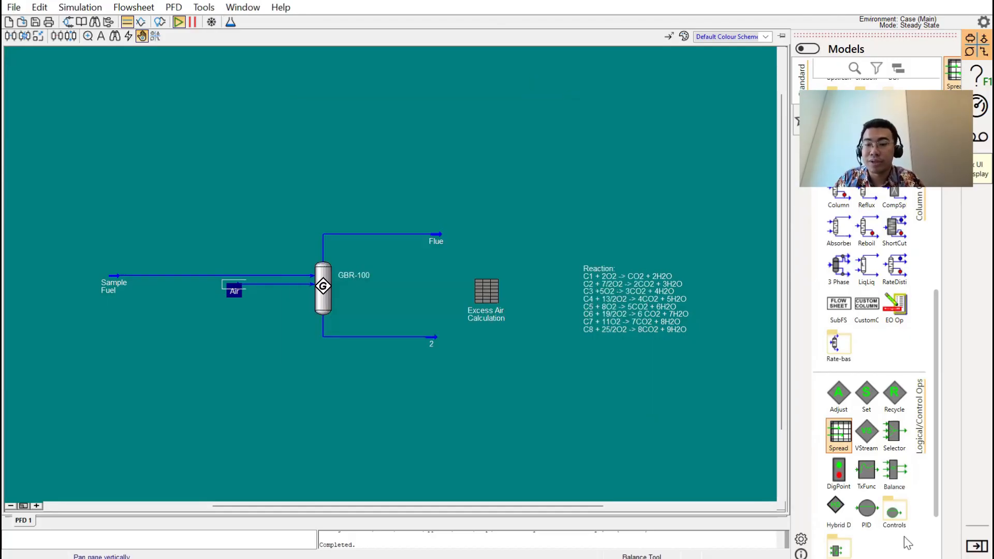
Place an Adjust operation on the flowsheet above the Excess Air Calculation spreadsheet and open its properties.
{"action": "left_click", "coordinate": [844, 408]}
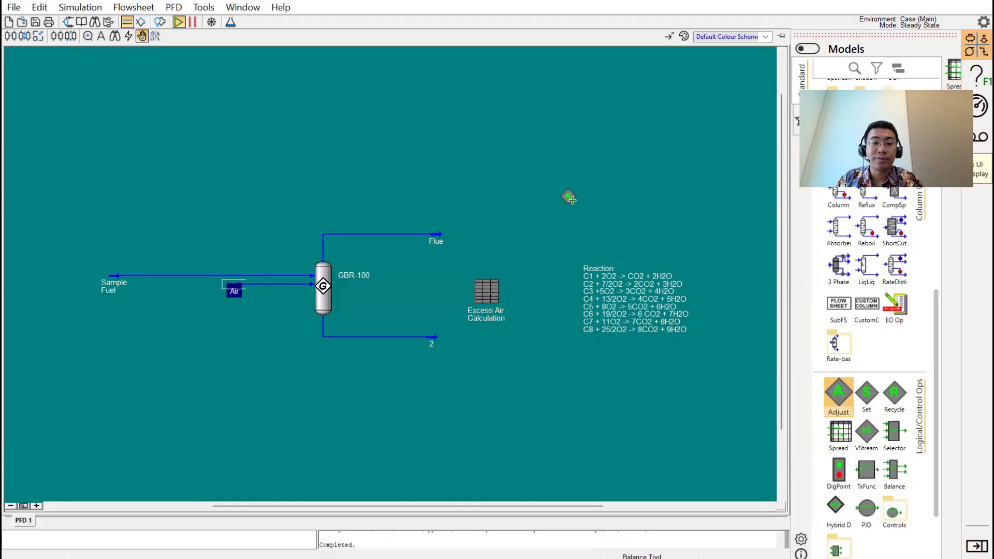
{"action": "left_click", "coordinate": [472, 172]}
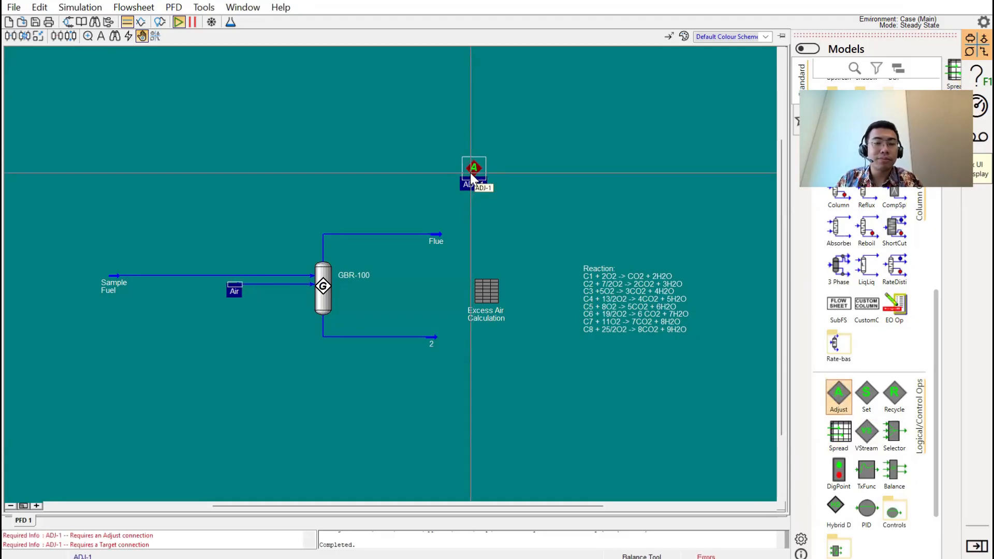
{"action": "key", "text": "ctrl"}
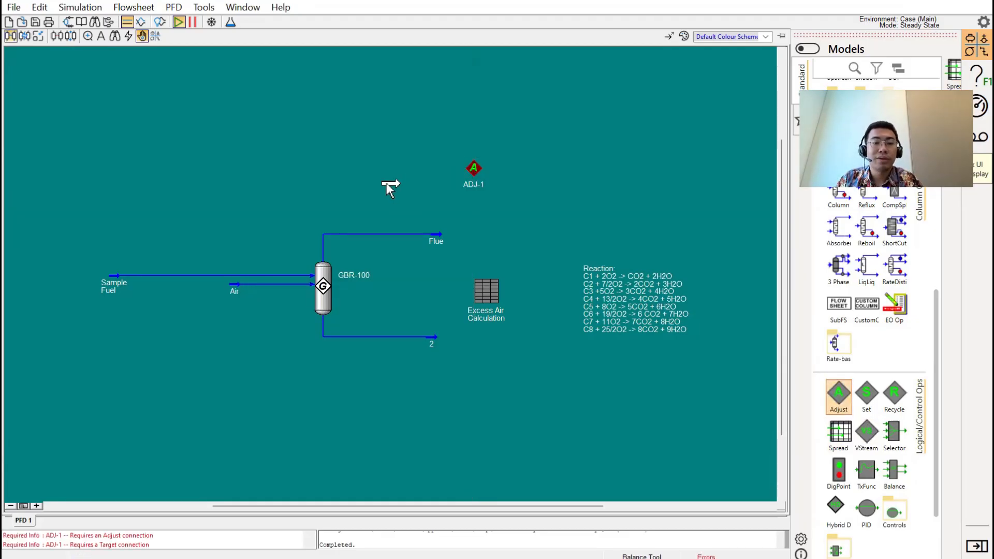
{"action": "mouse_move", "coordinate": [469, 171]}
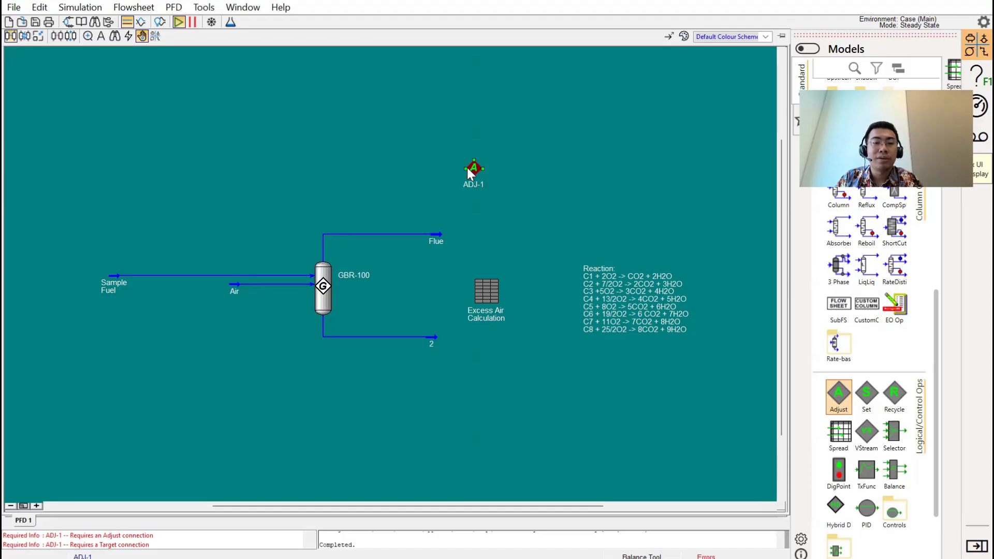
{"action": "double_click", "coordinate": [471, 169]}
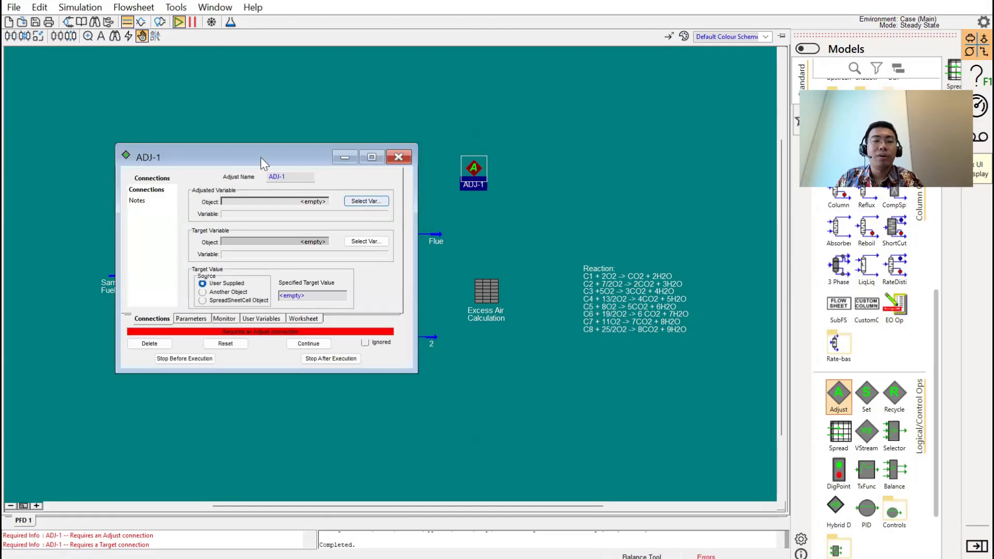
{"action": "left_click_drag", "start_coordinate": [260, 157], "coordinate": [591, 183]}
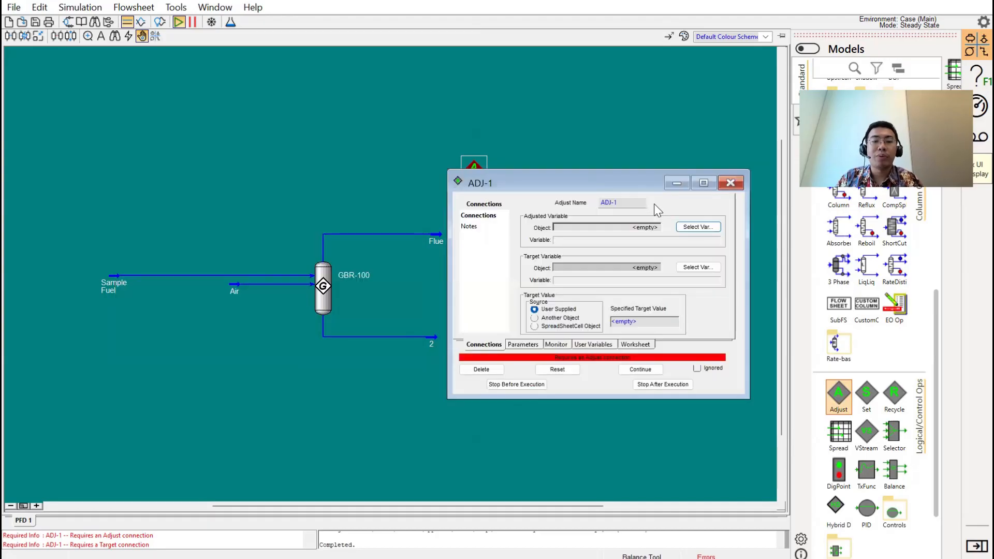
Select the Mass Flow of the Air stream as the adjusted variable of ADJ-1.
{"action": "left_click", "coordinate": [696, 227]}
{"action": "left_click", "coordinate": [381, 223]}
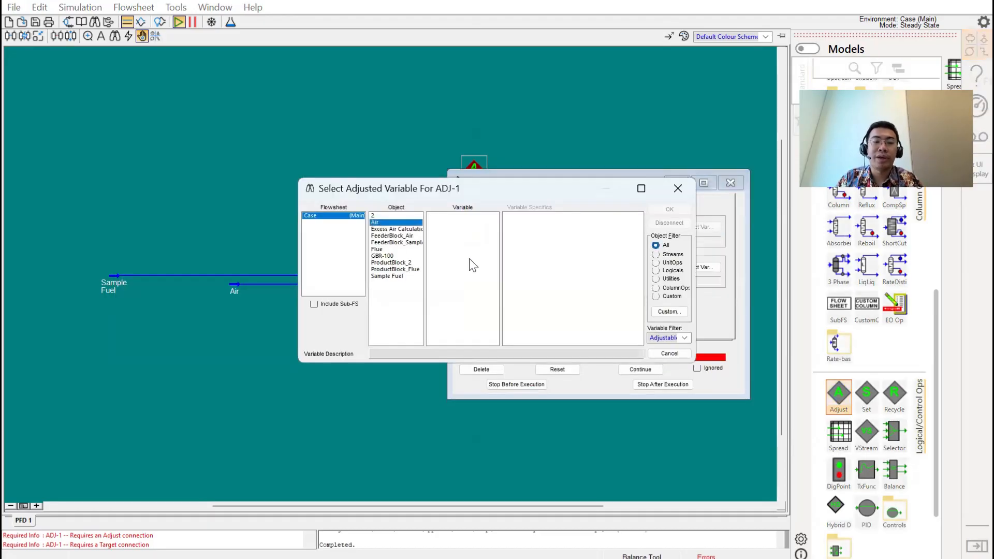
{"action": "left_click", "coordinate": [469, 268]}
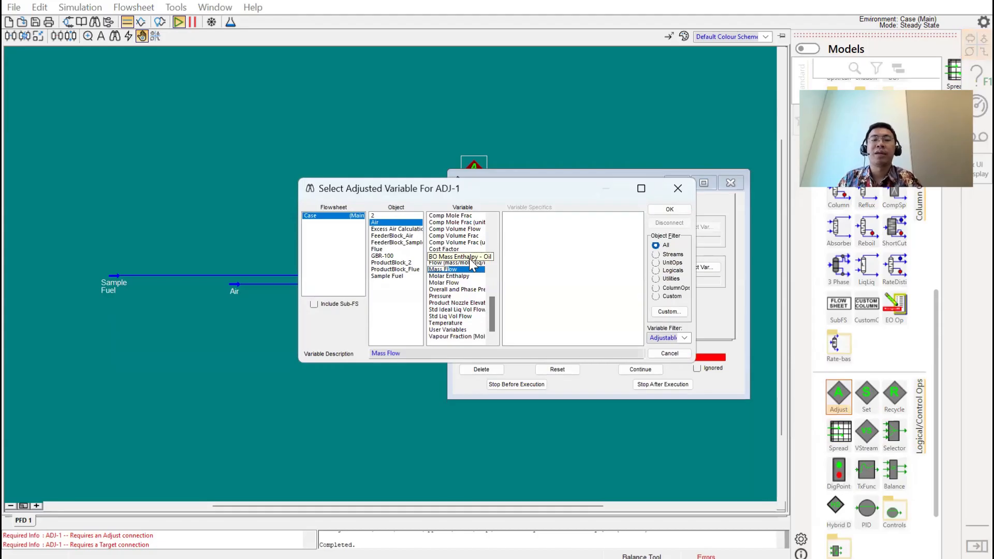
{"action": "left_click", "coordinate": [670, 209]}
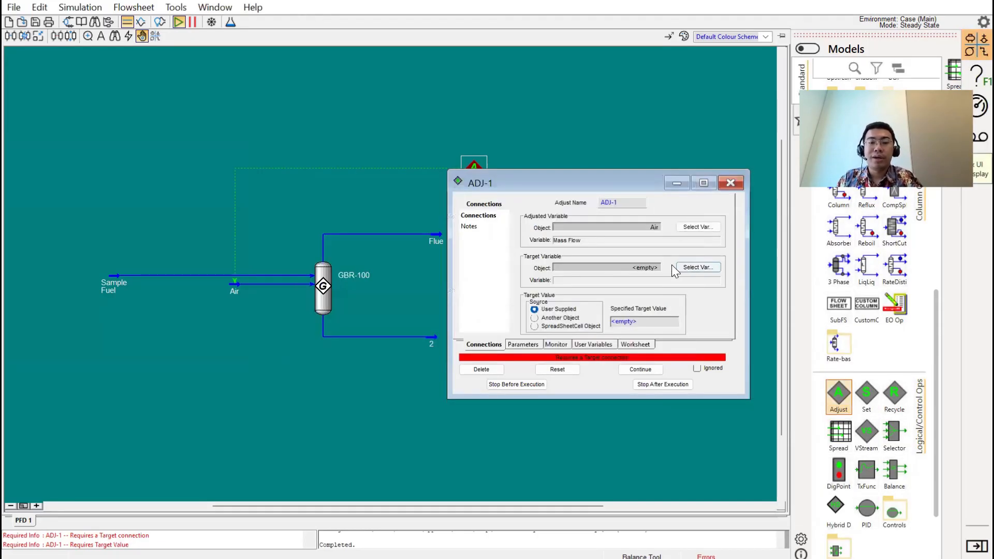
Select C14: %Excess Air of the Excess Air Calculation spreadsheet as the target variable of ADJ-1.
{"action": "left_click", "coordinate": [690, 268]}
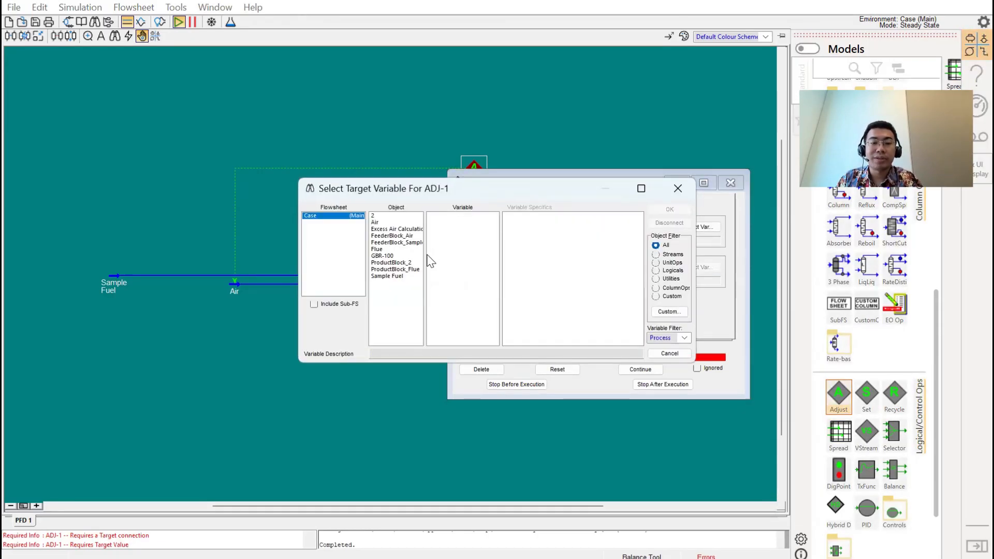
{"action": "left_click", "coordinate": [396, 229]}
{"action": "scroll", "coordinate": [458, 293], "scroll_direction": "down", "scroll_amount": 5}
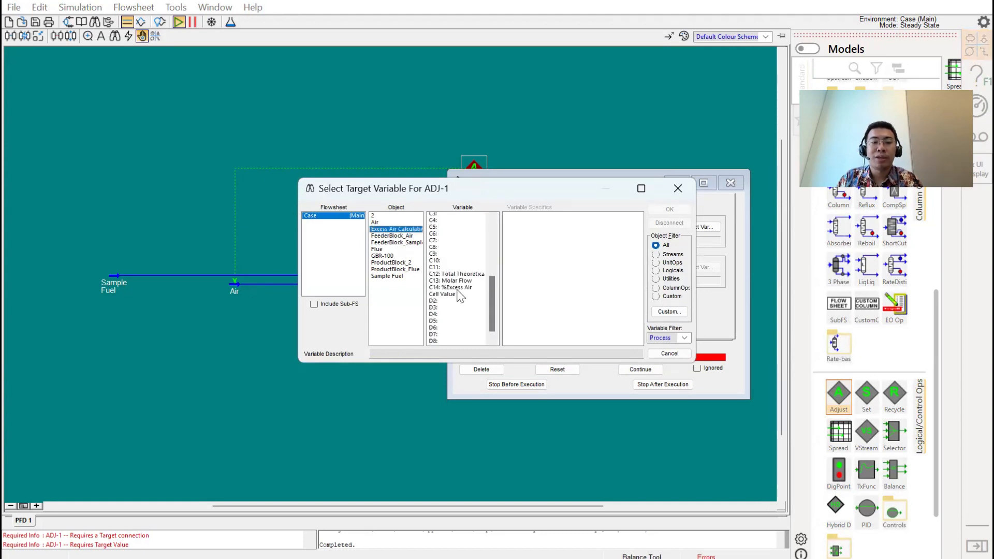
{"action": "scroll", "coordinate": [458, 294], "scroll_direction": "down", "scroll_amount": 2}
{"action": "left_click", "coordinate": [455, 249]}
{"action": "left_click", "coordinate": [669, 209]}
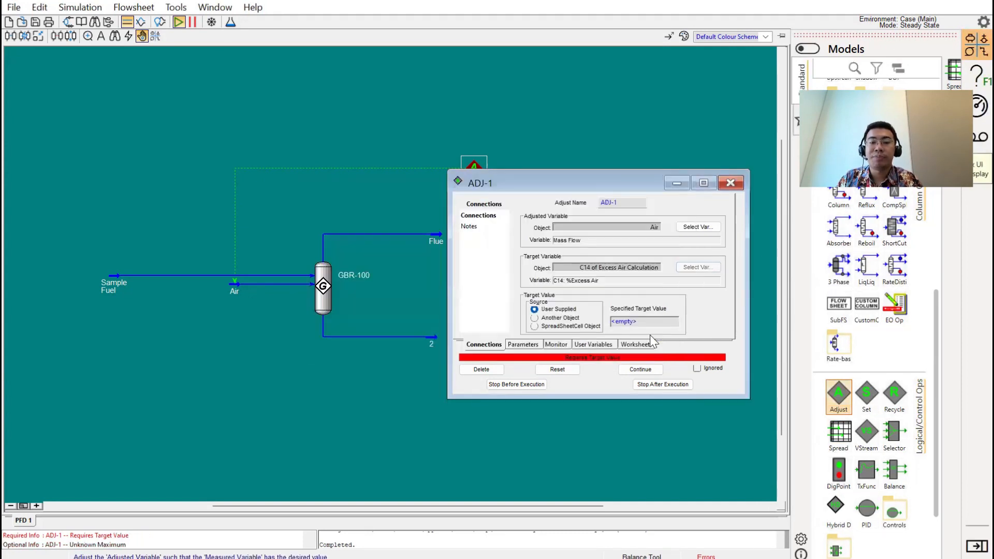
Set the user-supplied target value of ADJ-1 to 8 %.
{"action": "left_click", "coordinate": [645, 324]}
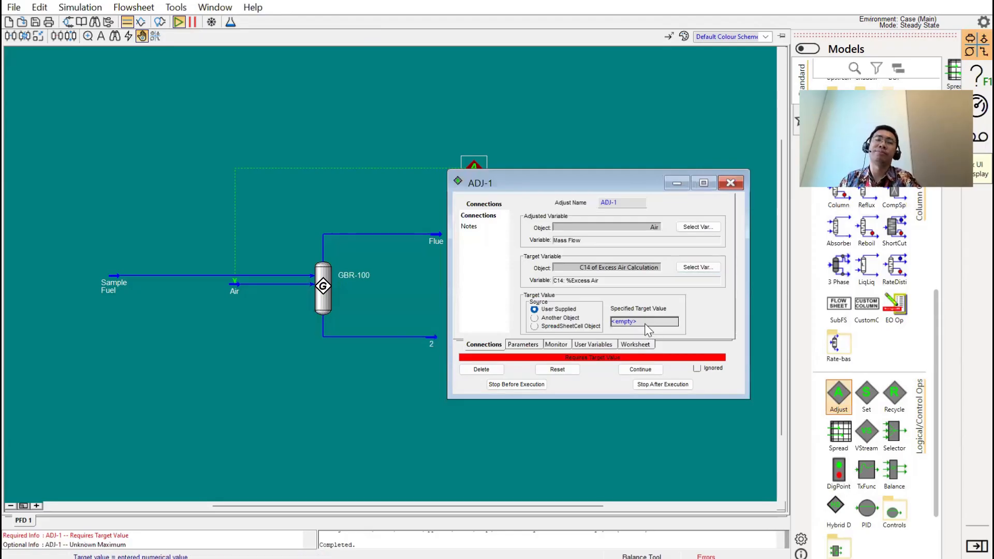
{"action": "type", "text": "8"}
{"action": "key", "text": "Return"}
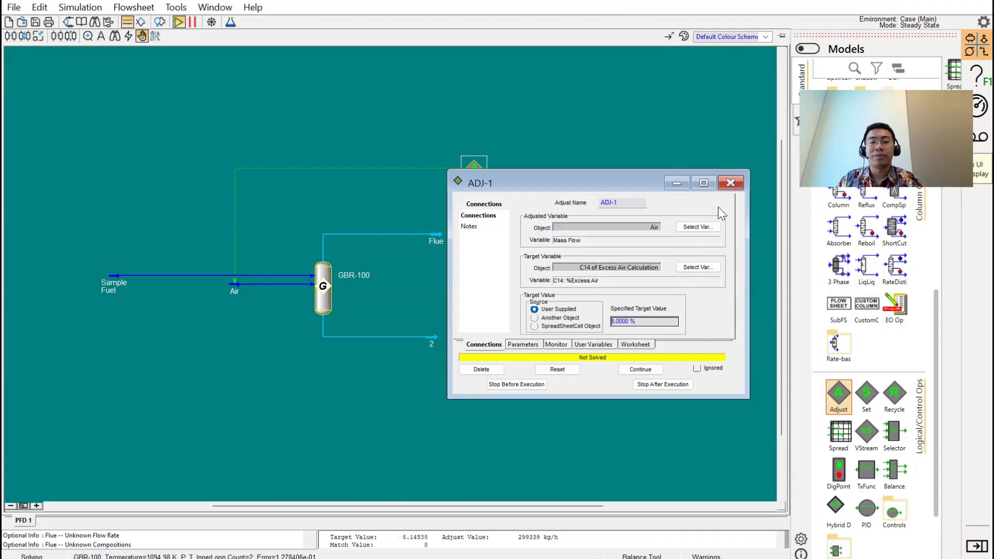
Close the ADJ-1 properties and check the adjusted Mass Flow in the conditions of the Air stream.
{"action": "left_click", "coordinate": [730, 183]}
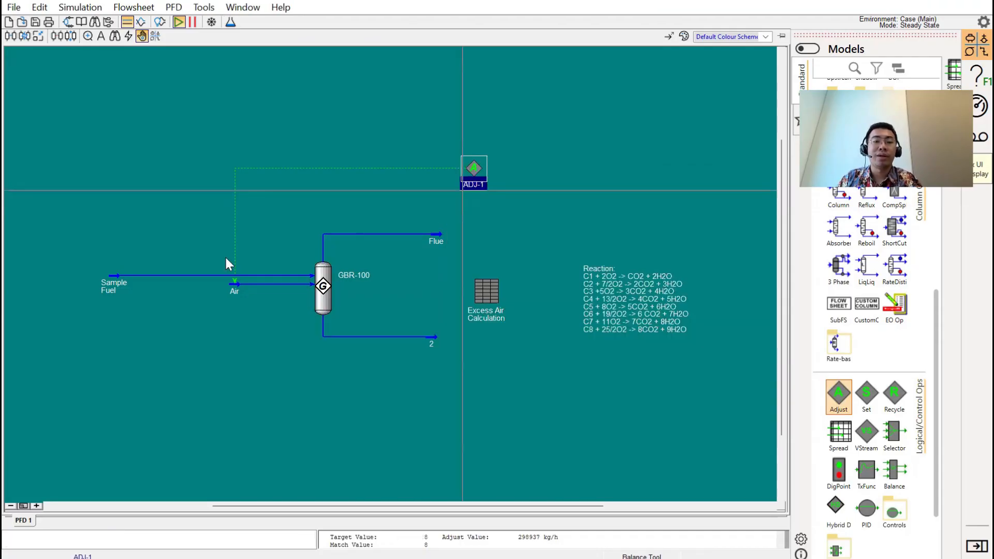
{"action": "double_click", "coordinate": [234, 291]}
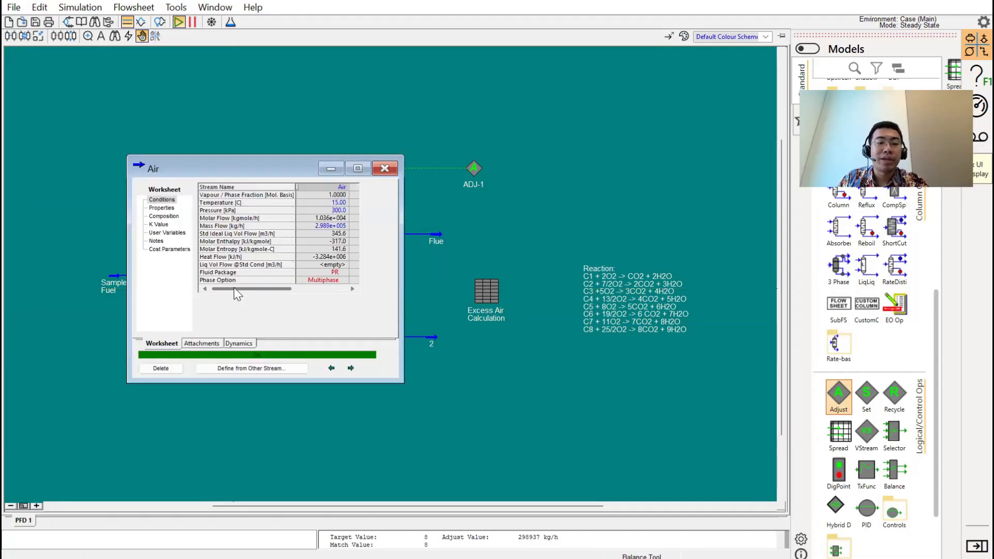
{"action": "left_click", "coordinate": [329, 226]}
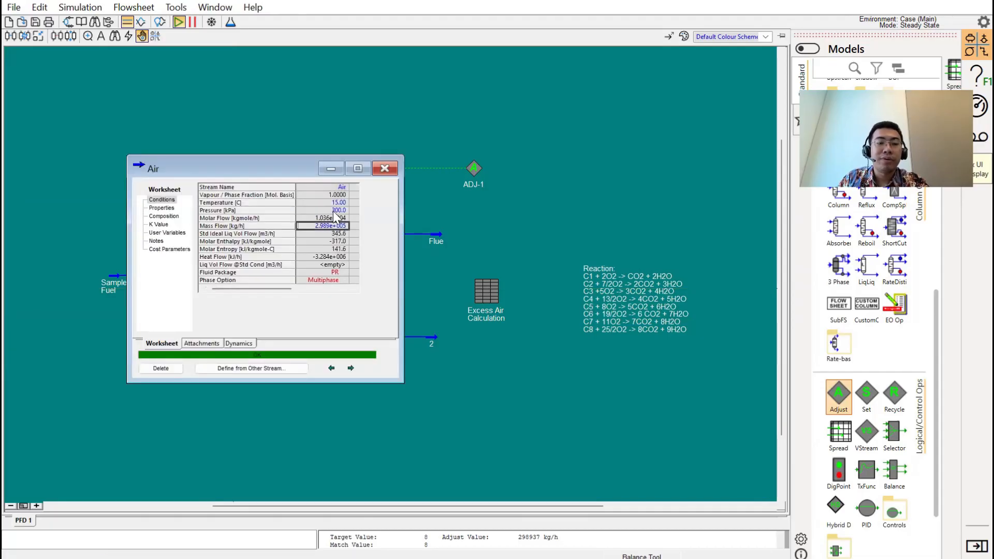
{"action": "left_click", "coordinate": [395, 173]}
Check the %Excess Air result in cell C14 of the Excess Air Calculation spreadsheet and close the spreadsheet.
{"action": "double_click", "coordinate": [470, 309]}
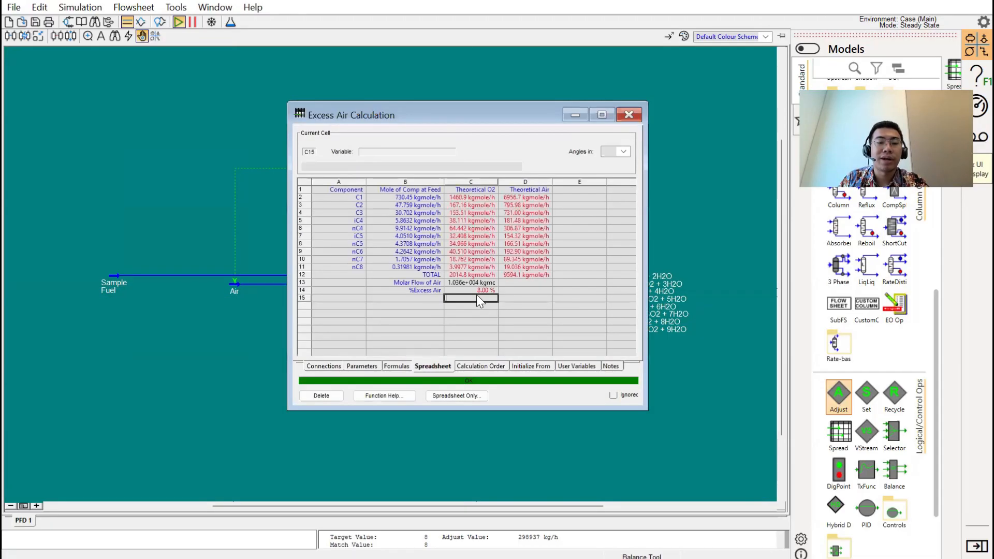
{"action": "left_click", "coordinate": [474, 291]}
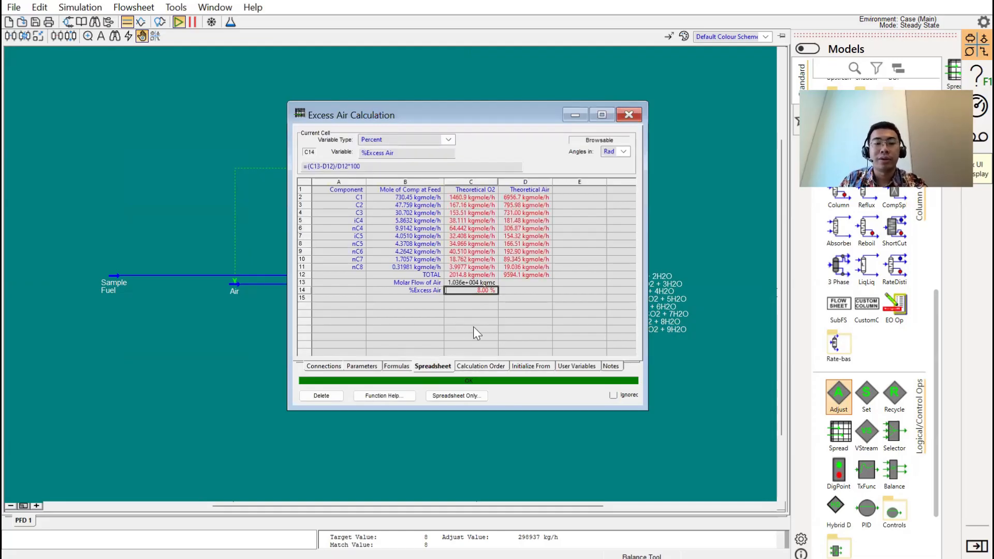
{"action": "left_click", "coordinate": [628, 116]}
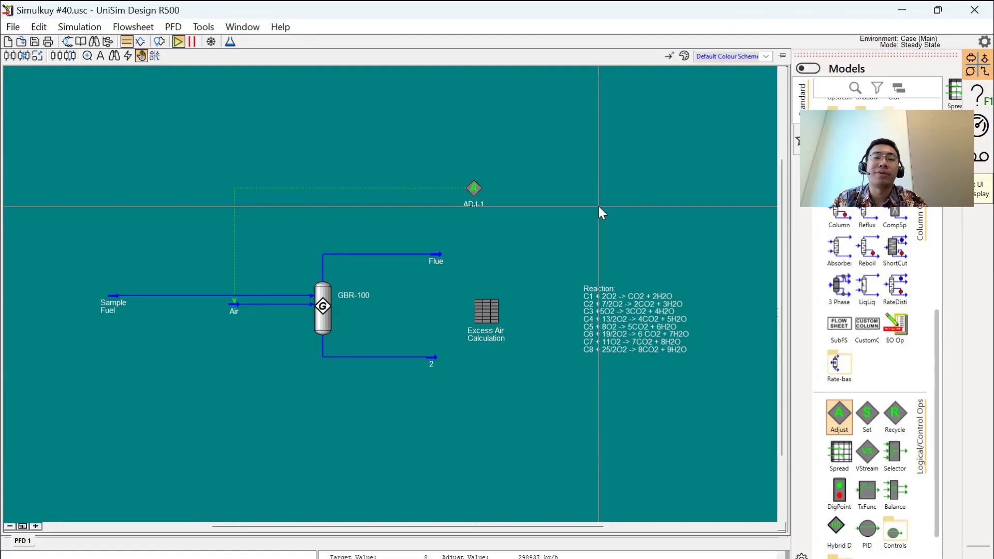